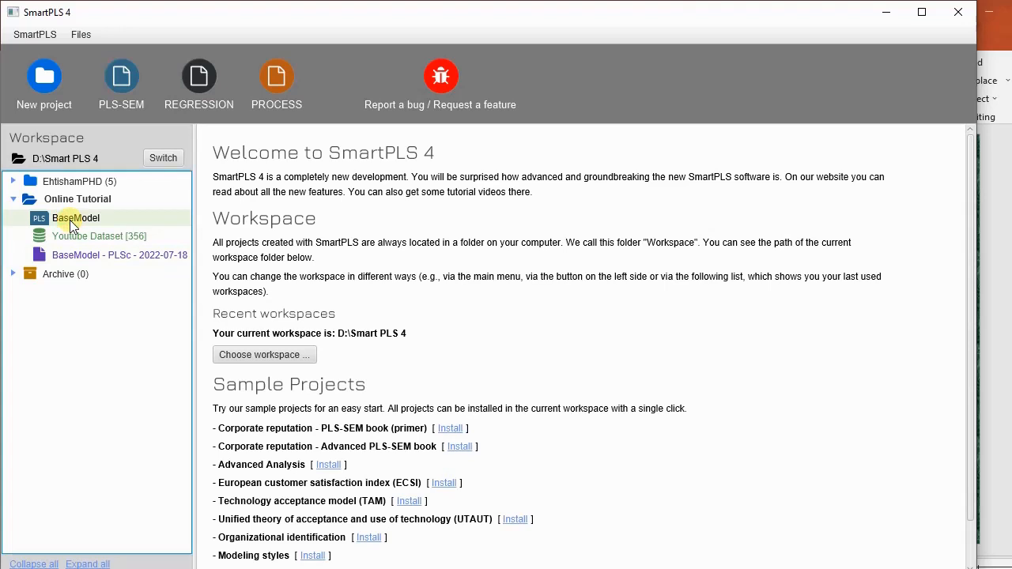
Step: Open BaseModel from the Online Tutorial project and move the DVB5, DVB7 and DVB8 indicators closer together below DVB3
double_click(69, 220)
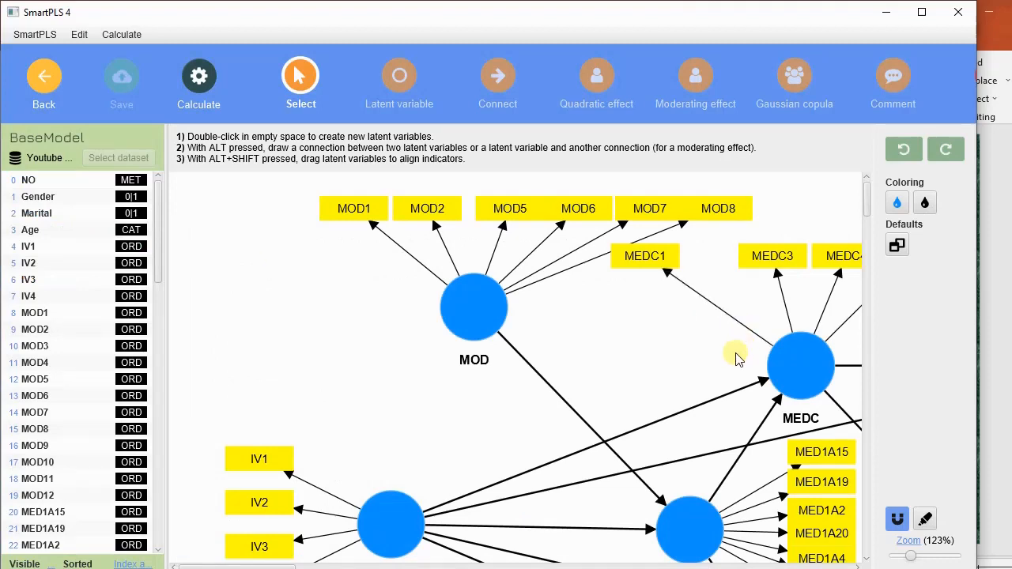
scroll(736, 358, down, 4)
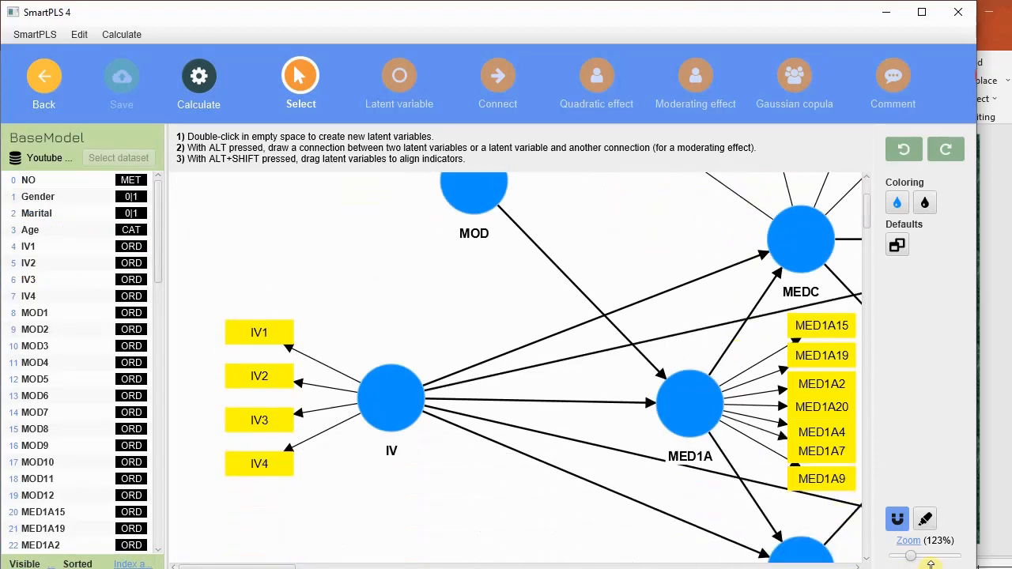
drag(908, 556, 903, 559)
scroll(788, 426, up, 4)
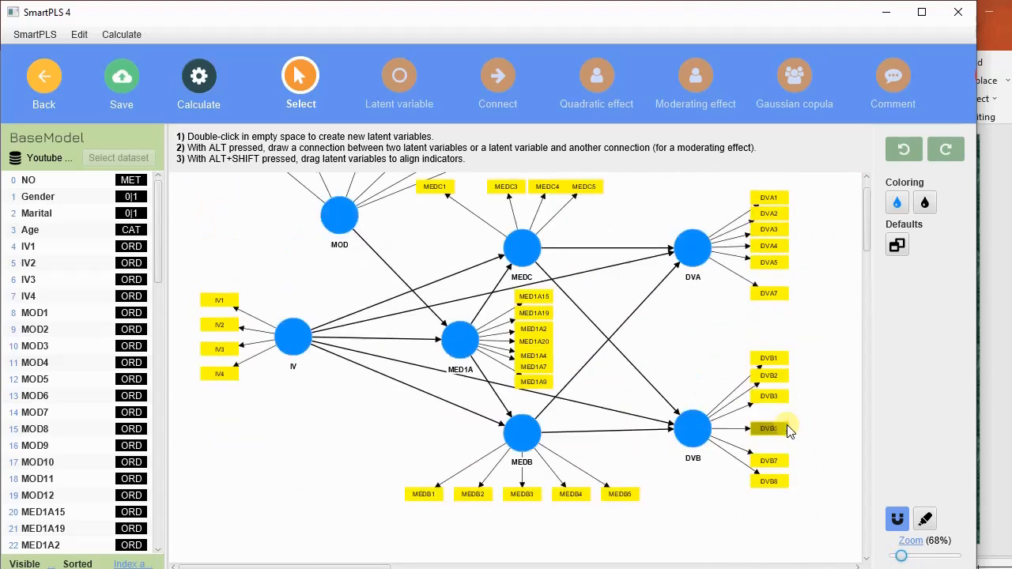
drag(767, 463, 767, 445)
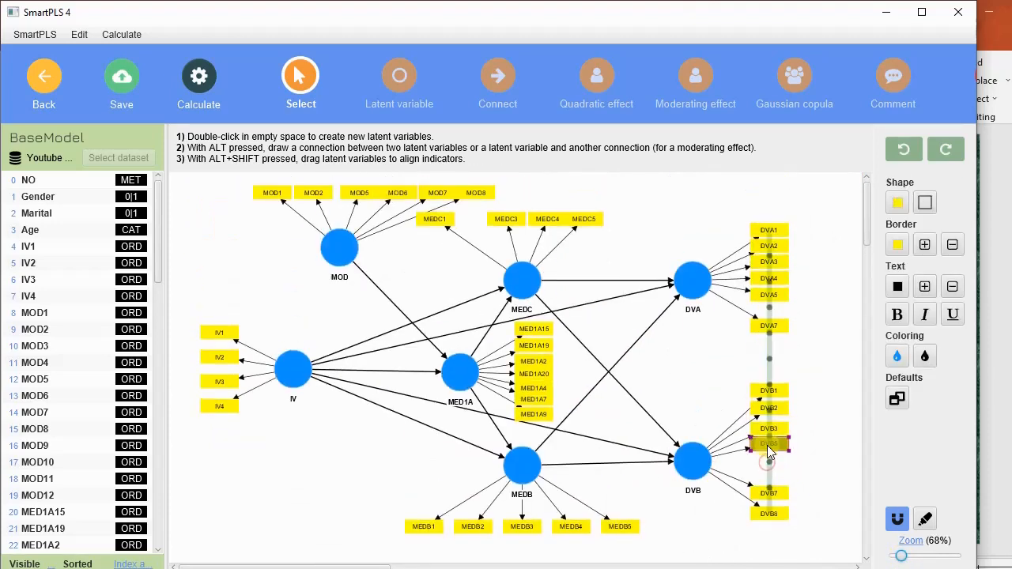
drag(768, 495, 766, 462)
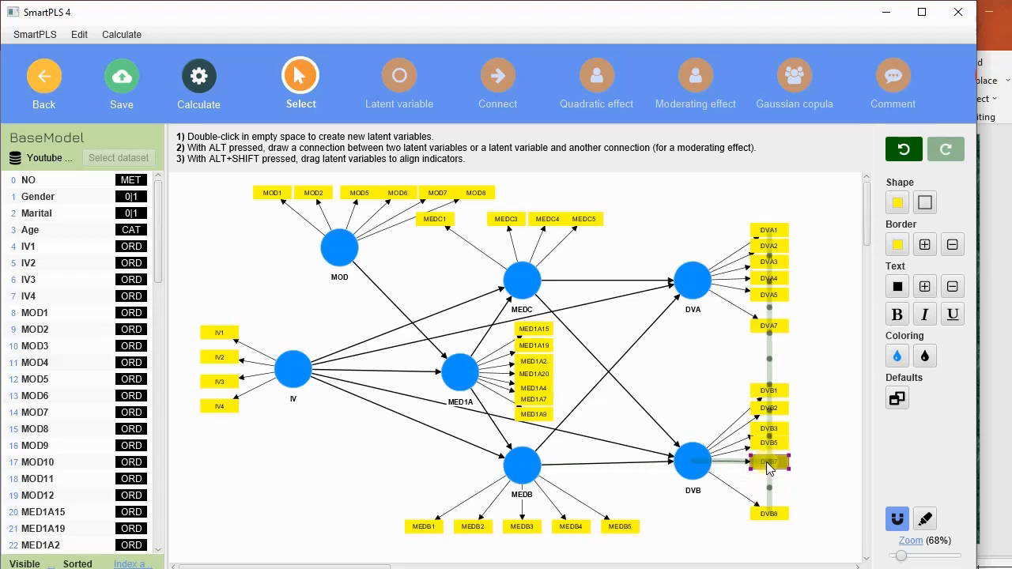
drag(774, 515, 771, 483)
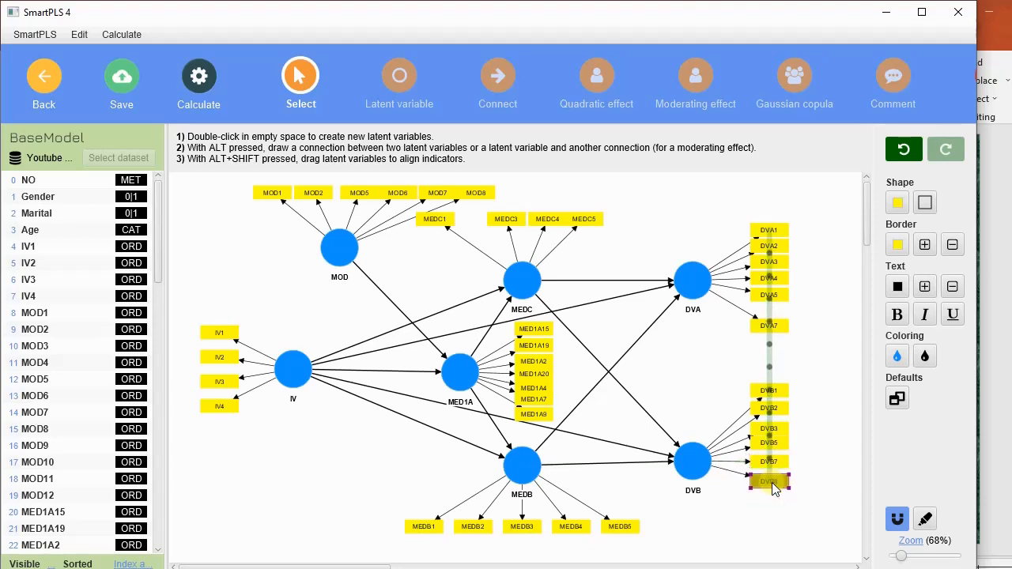
Step: Move all the DVB indicators down together so they sit beside the DVB construct, and save the model
drag(728, 363, 807, 501)
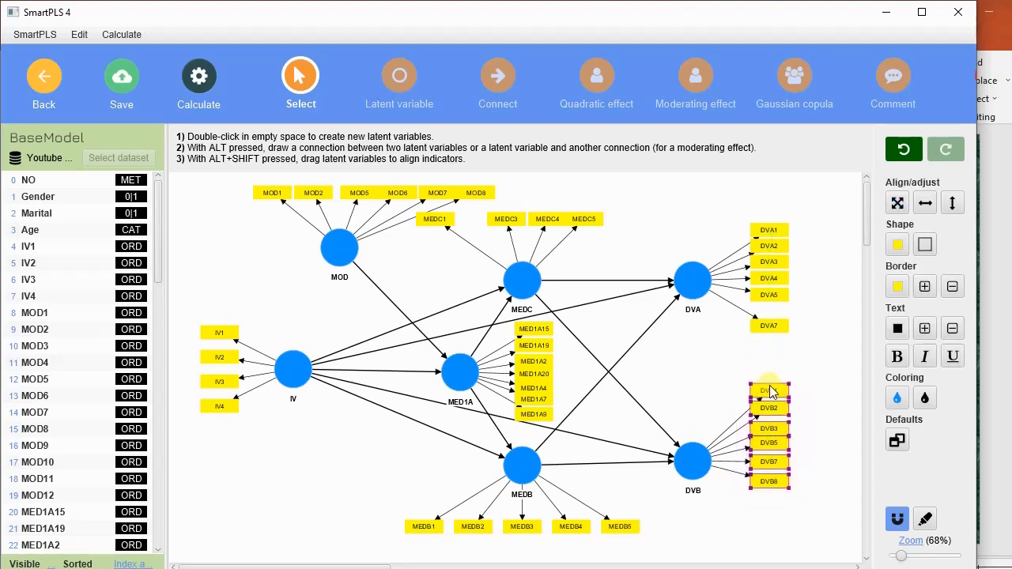
drag(769, 389, 775, 455)
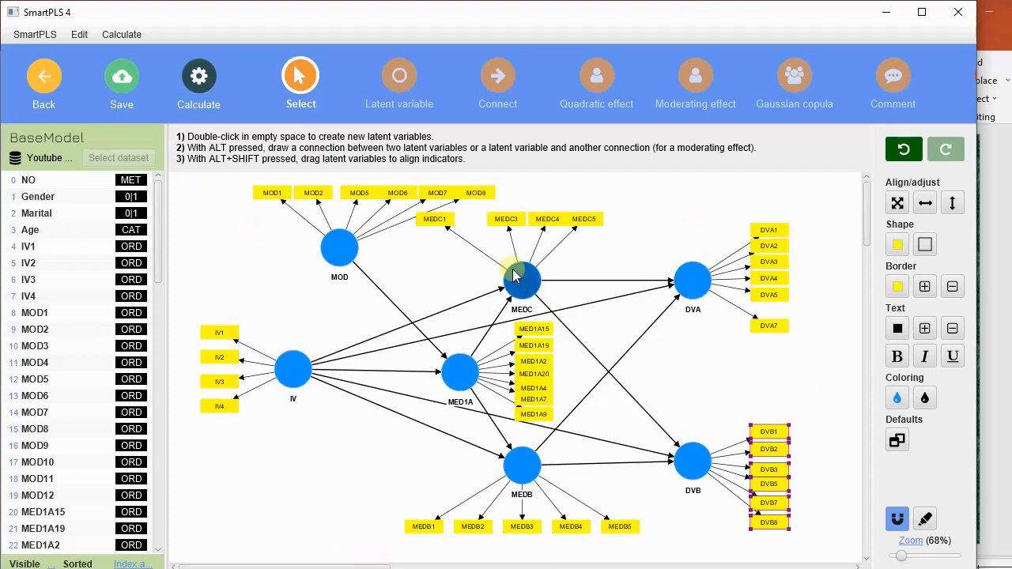
click(124, 84)
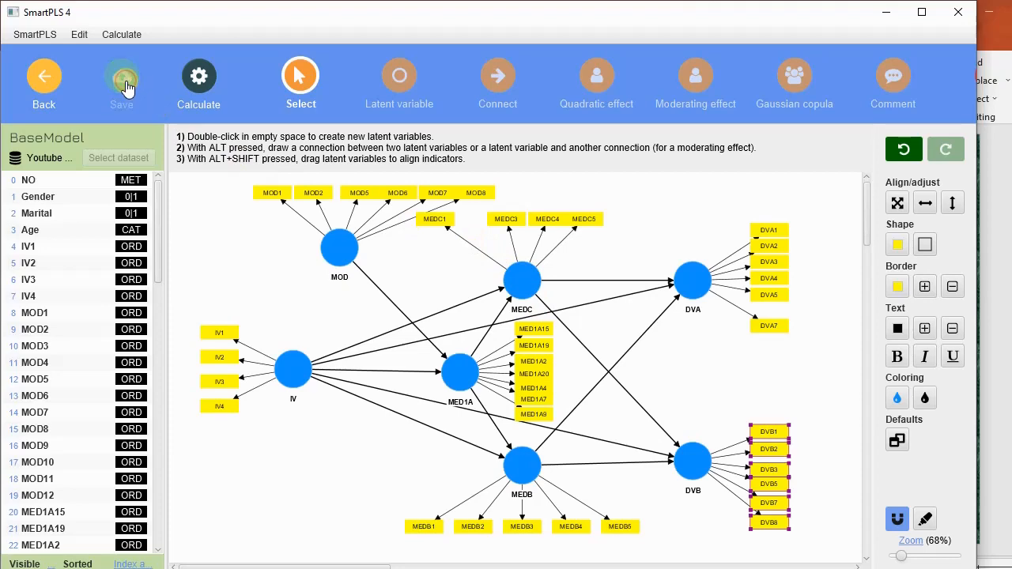
Step: Return to the workspace and duplicate BaseModel under the name Simple and Multiple Regression
click(43, 84)
click(81, 222)
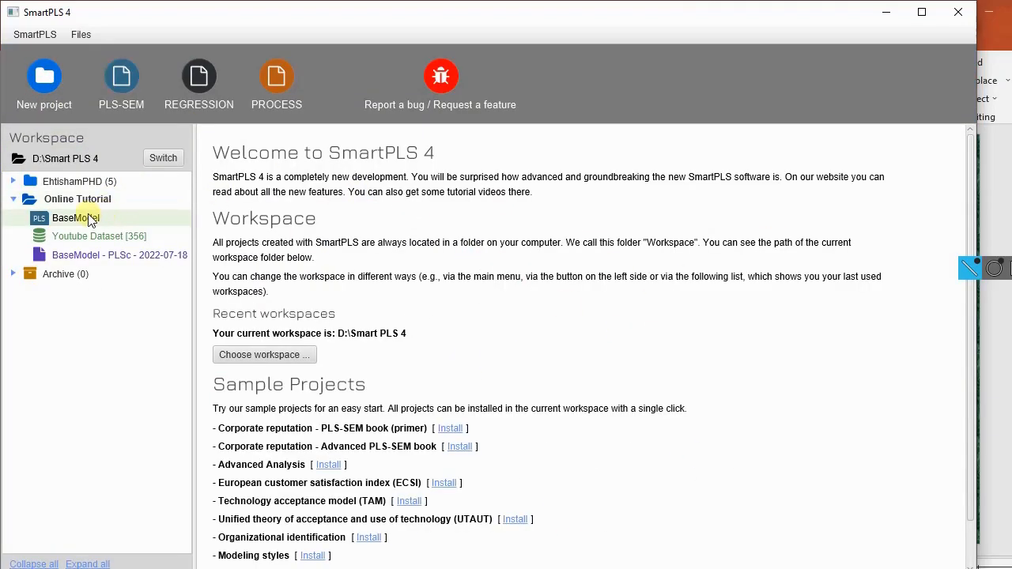
right_click(81, 222)
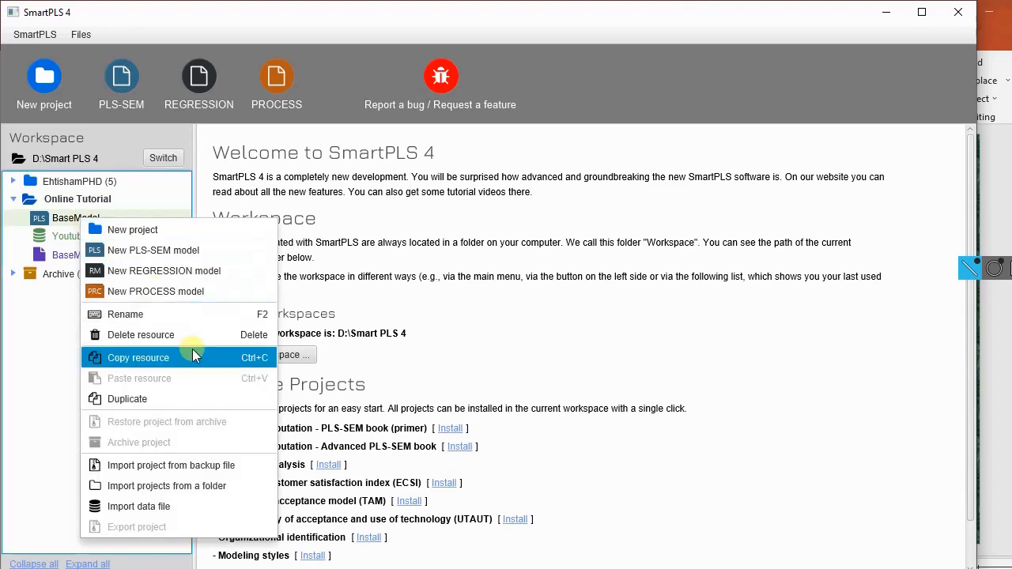
click(177, 399)
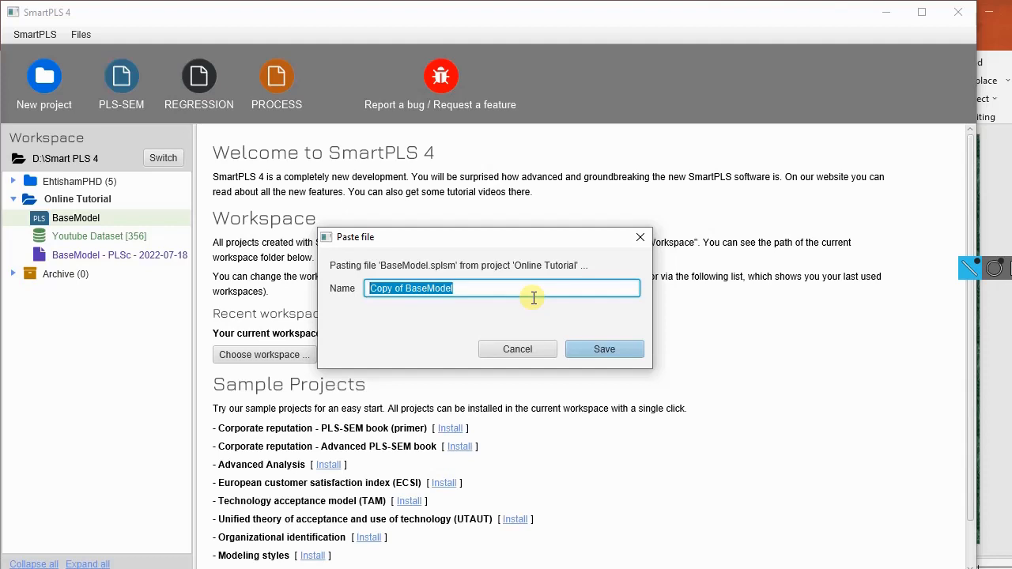
text(Simple and Multiple Regression)
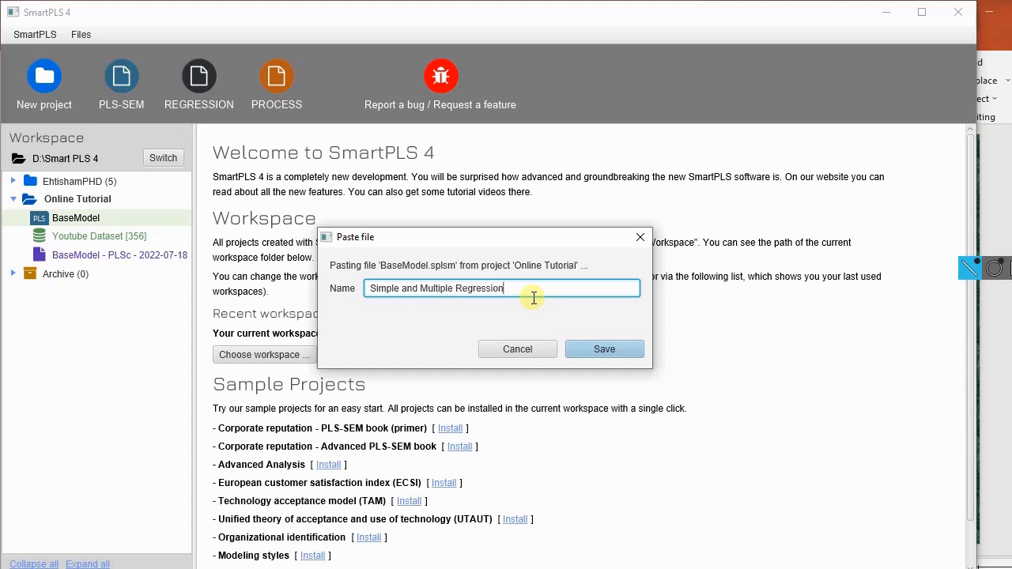
click(605, 348)
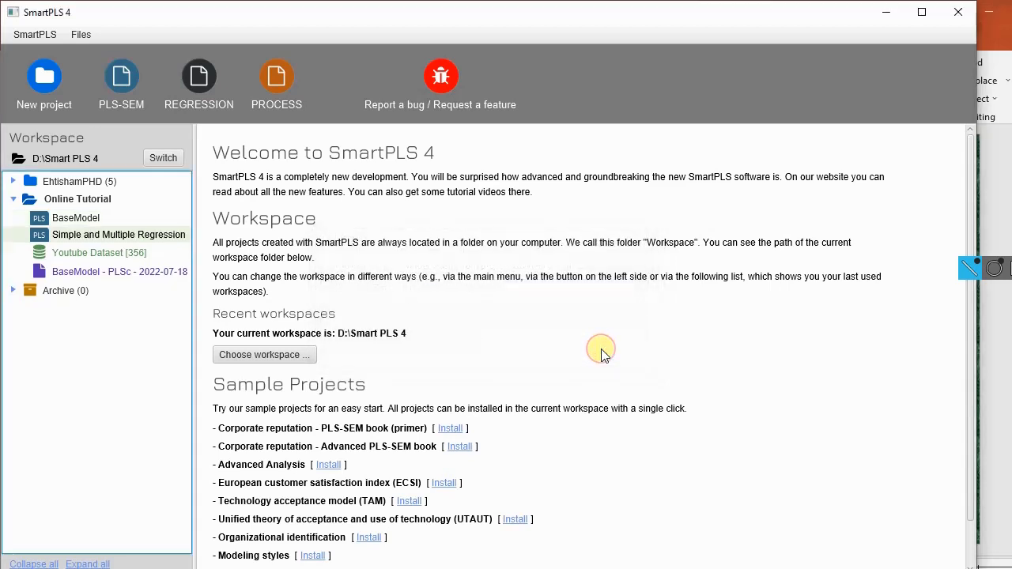
Step: Open the Simple and Multiple Regression model and move the DVA7 indicator slightly closer to DVA5
double_click(143, 238)
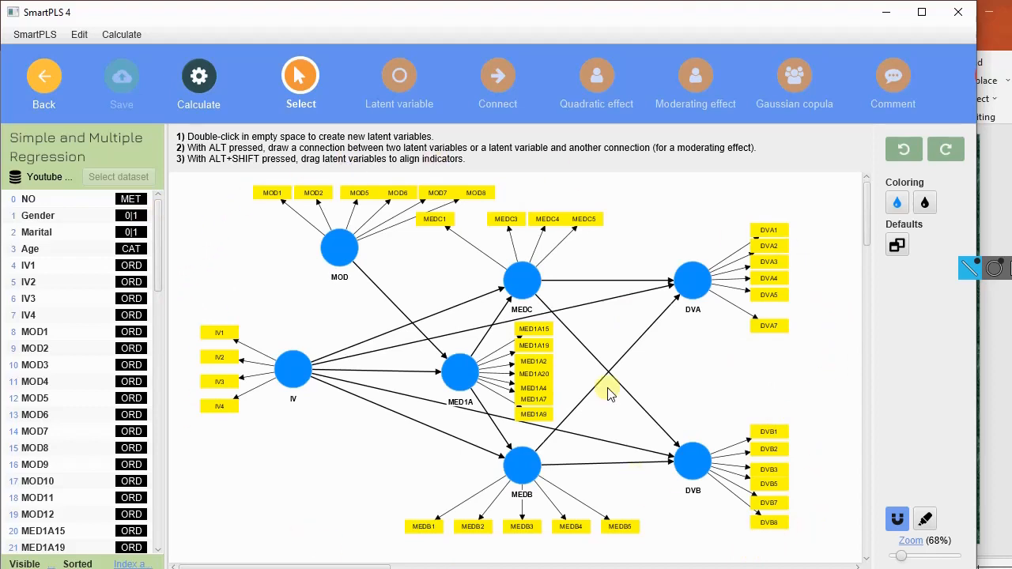
click(775, 327)
drag(779, 328, 778, 320)
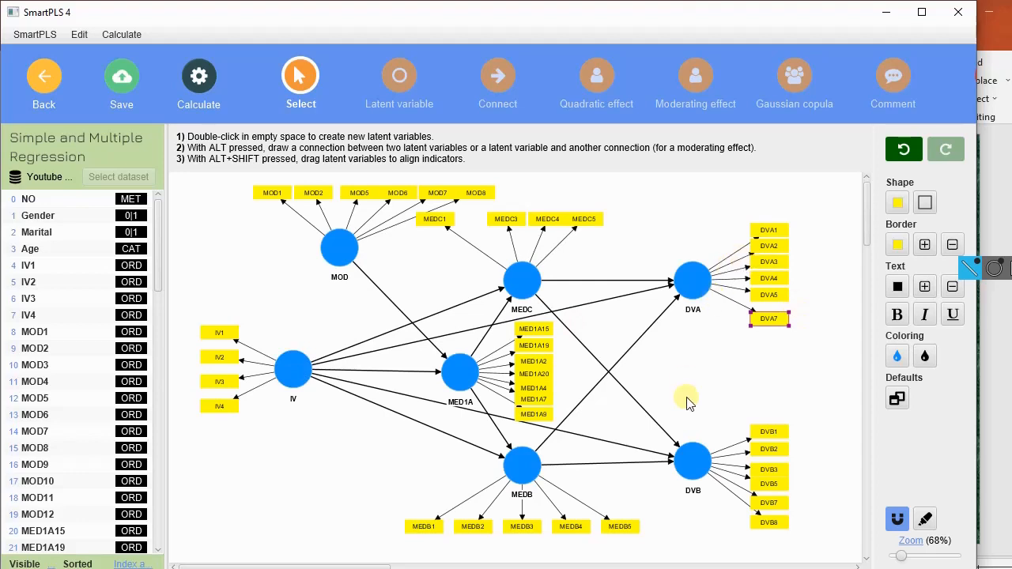
Step: Delete the MEDB, MED1A, MEDC and MOD constructs from the model, leaving only IV, DVA and DVB
click(528, 473)
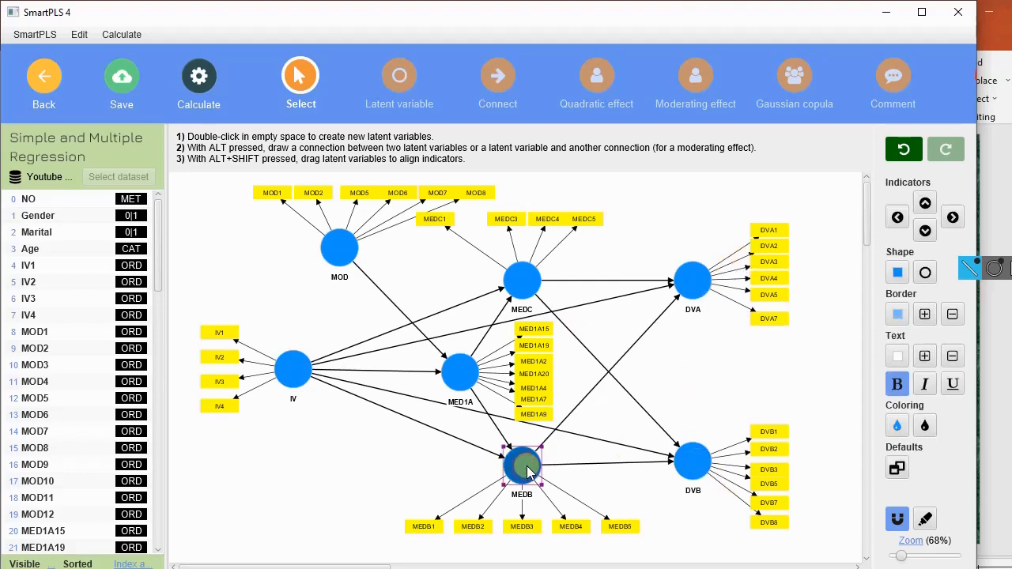
key(Delete)
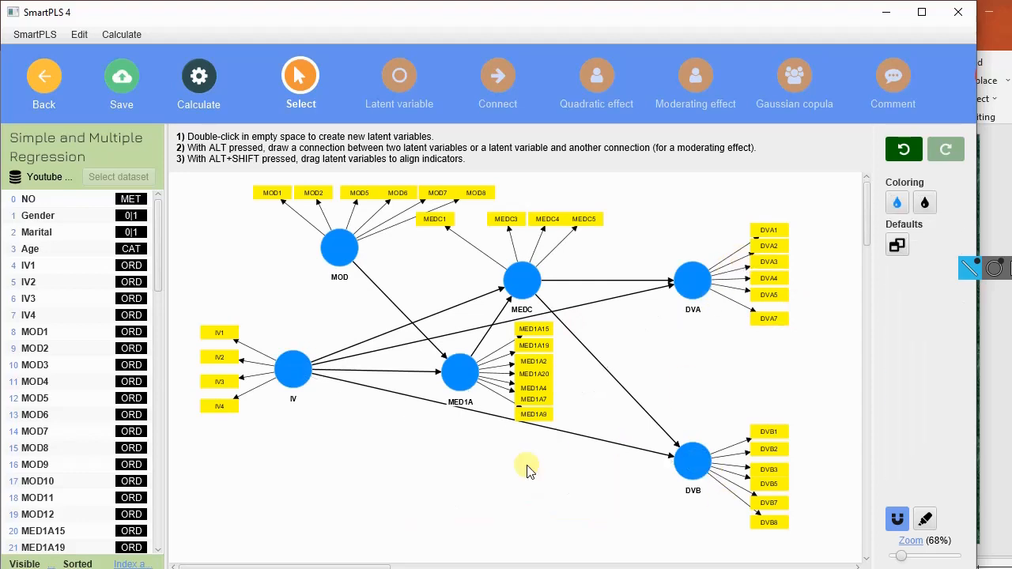
click(460, 372)
key(Delete)
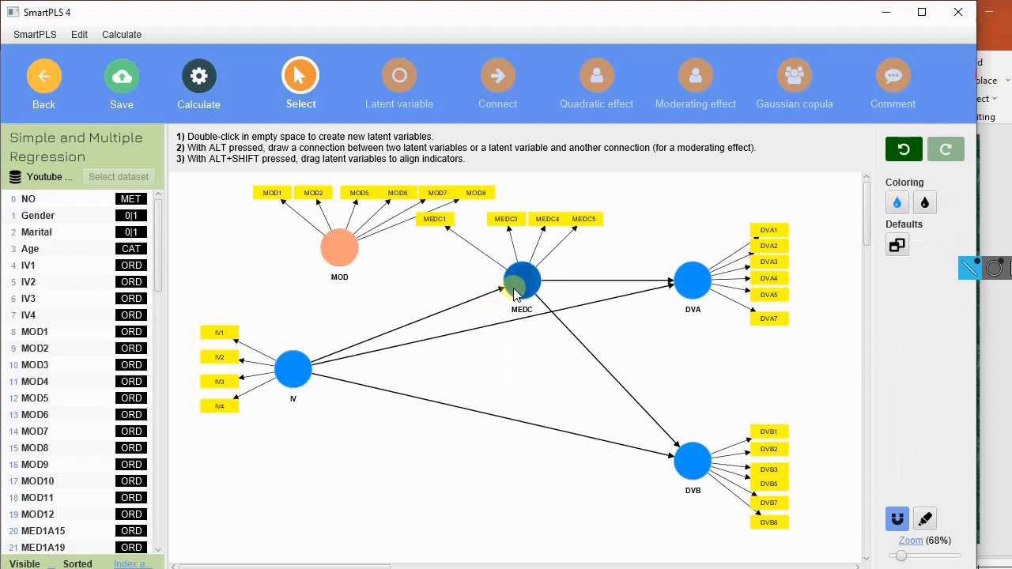
click(518, 281)
key(Delete)
click(344, 250)
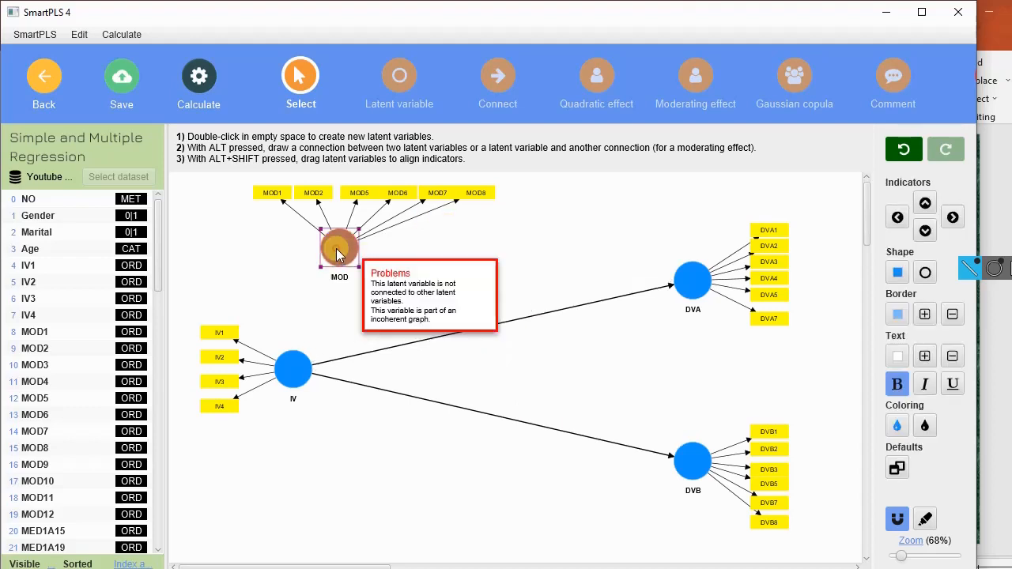
key(Delete)
Step: Move the DVA, DVB and IV constructs closer together into a compact layout
drag(696, 290, 527, 306)
drag(699, 475, 528, 438)
drag(307, 360, 369, 354)
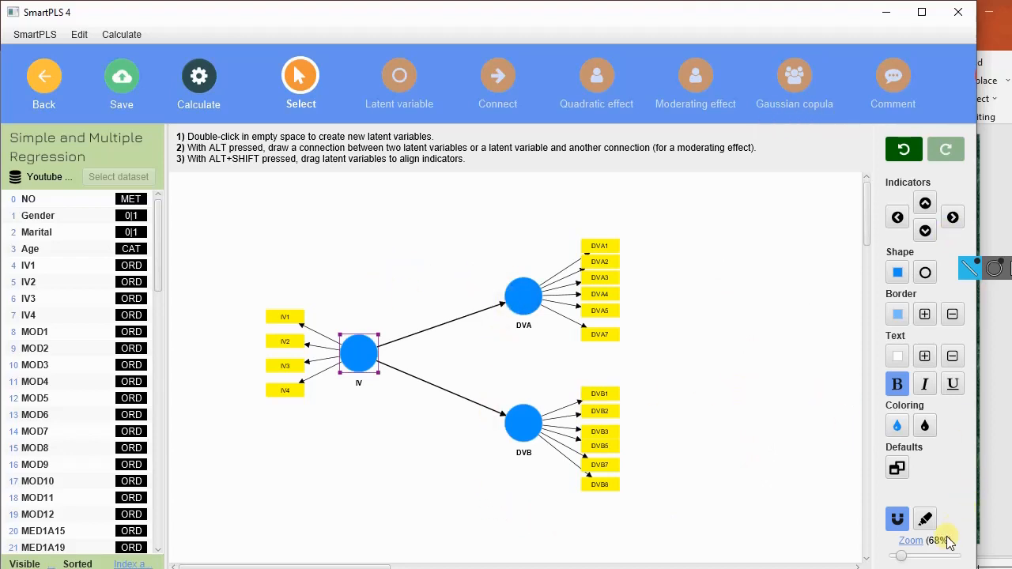
Step: Widen the indicator list and the application window slightly around the model
drag(901, 558, 904, 559)
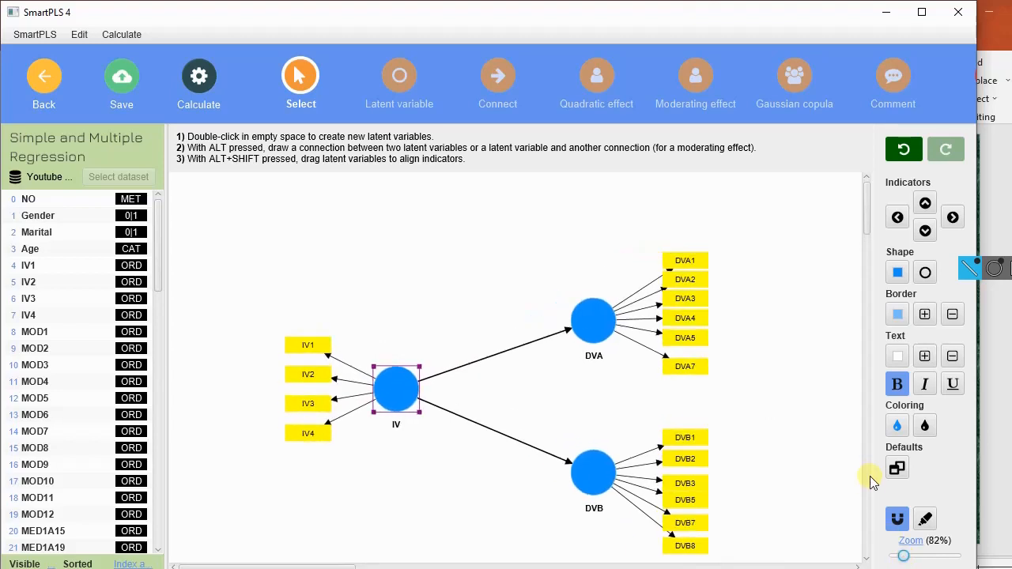
scroll(812, 326, down, 2)
scroll(812, 326, up, 2)
scroll(813, 326, down, 1)
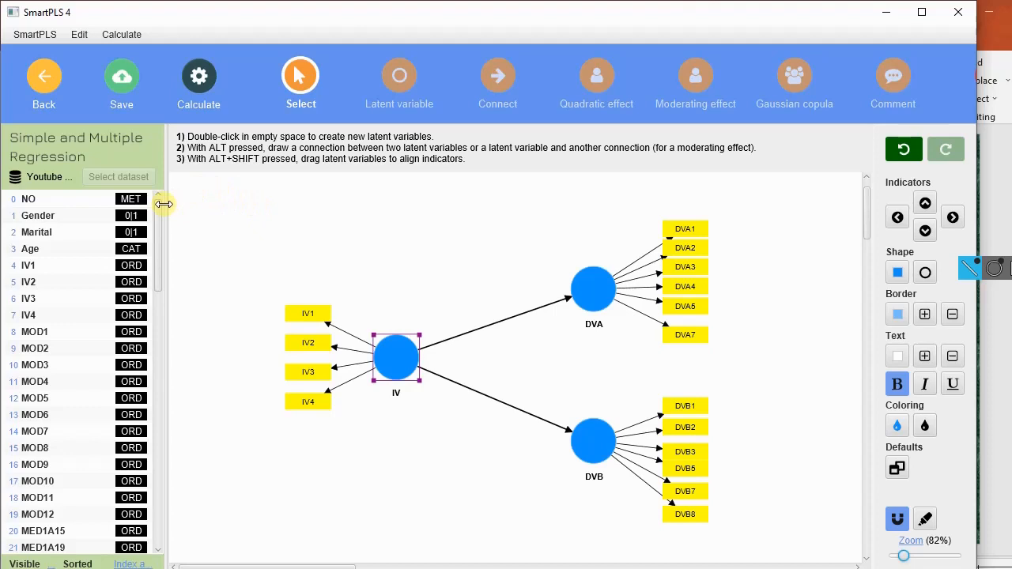
drag(164, 204, 173, 203)
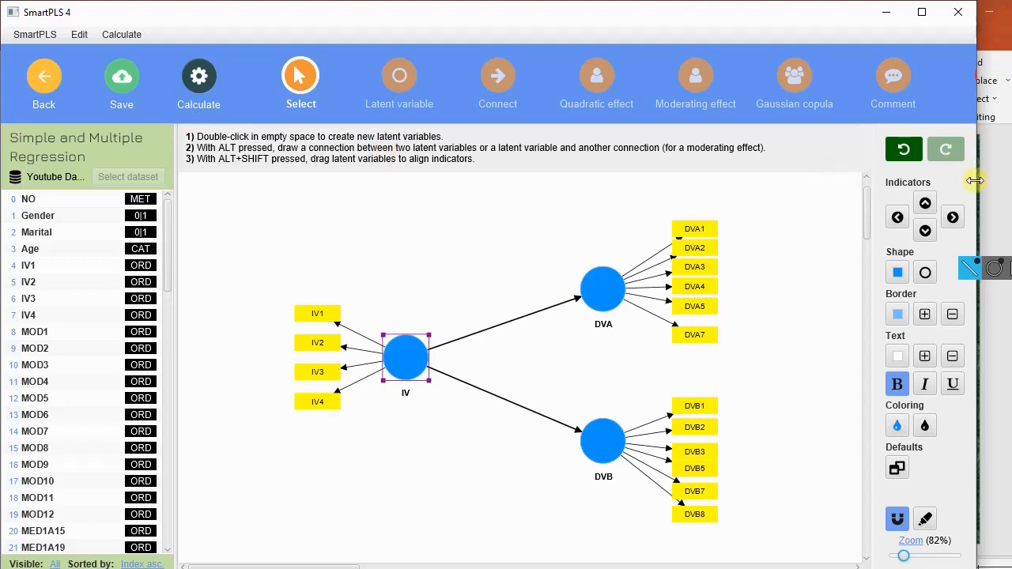
drag(979, 184, 1007, 185)
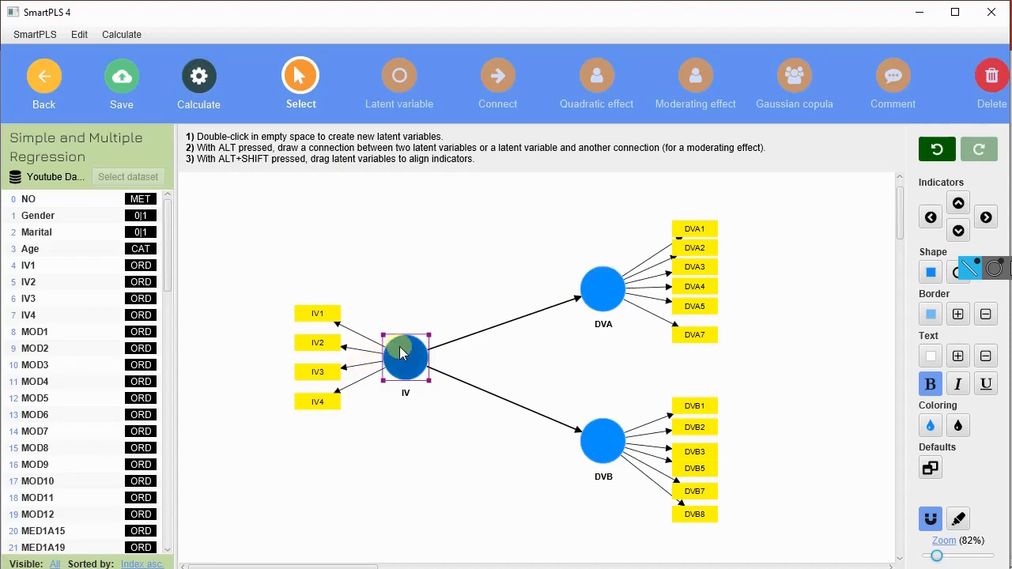
Step: Open the settings for calculating the model with the Consistent PLS-SEM algorithm
click(198, 81)
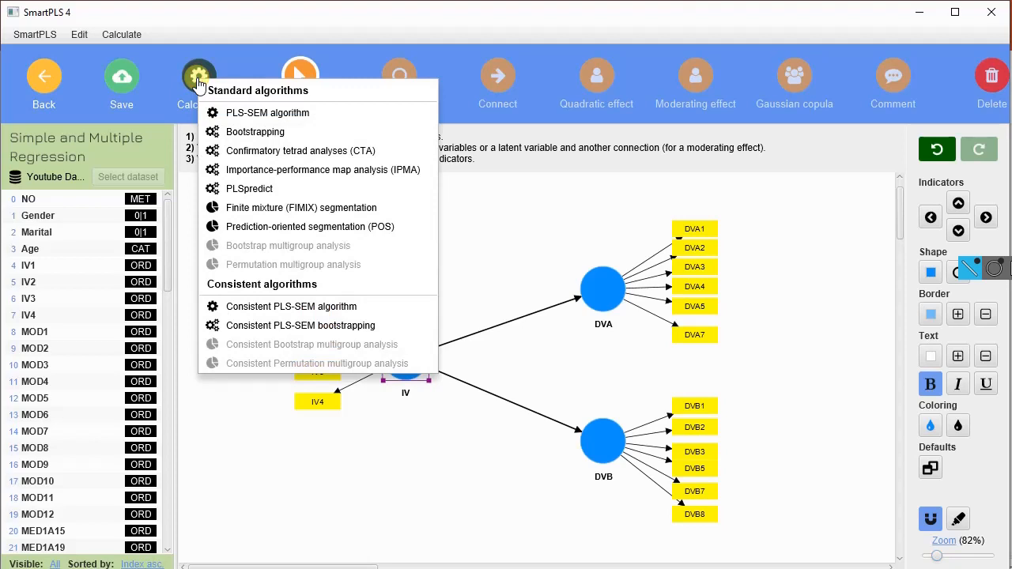
click(583, 226)
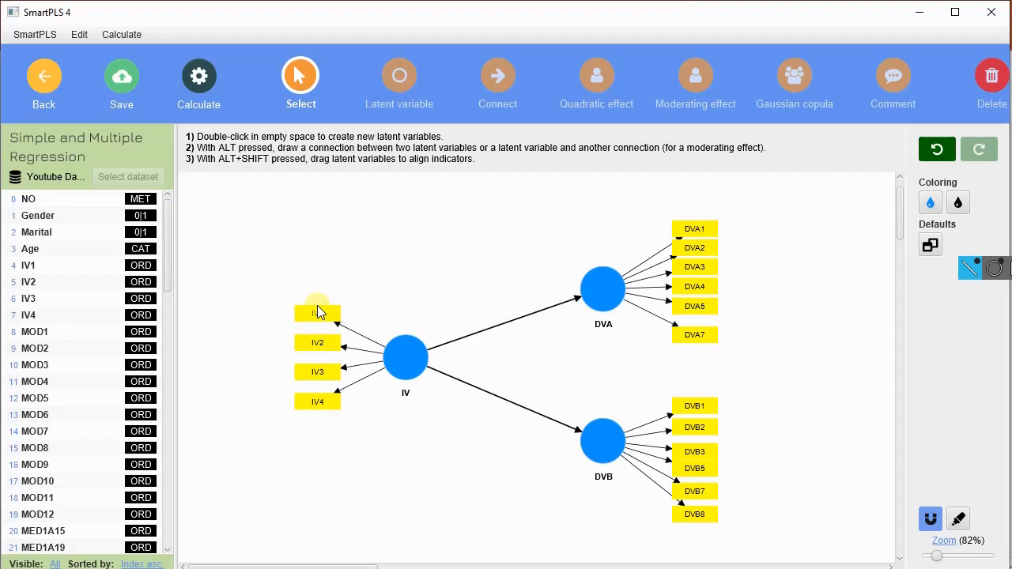
click(225, 83)
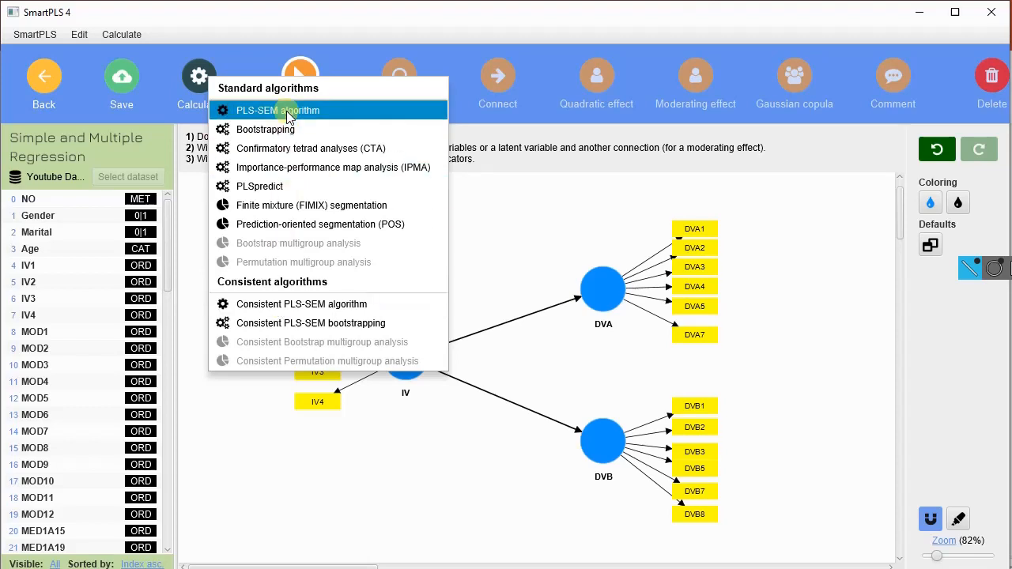
click(310, 310)
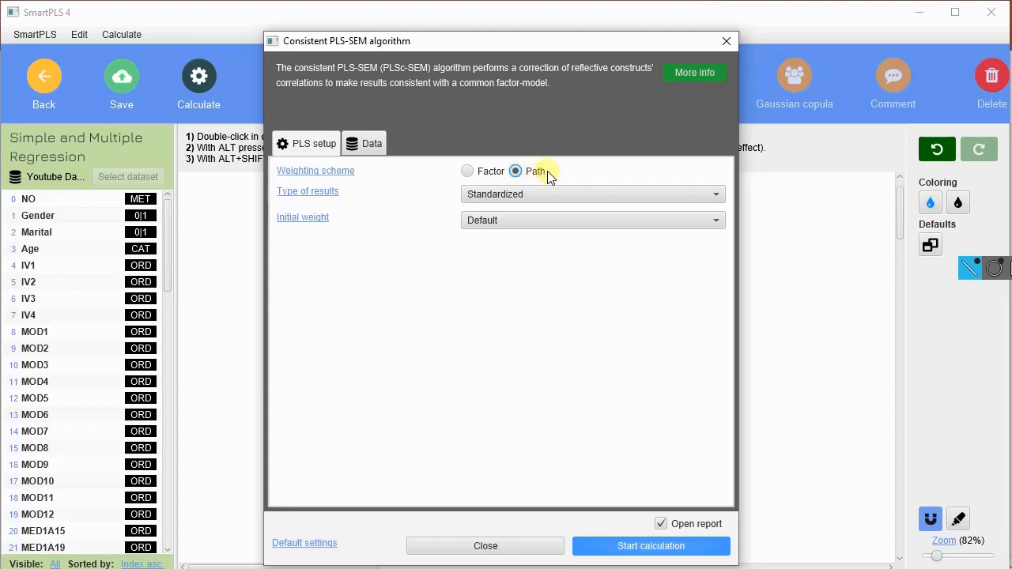
Step: Set the type of results to Standardized and keep the initial weight at Default
click(508, 195)
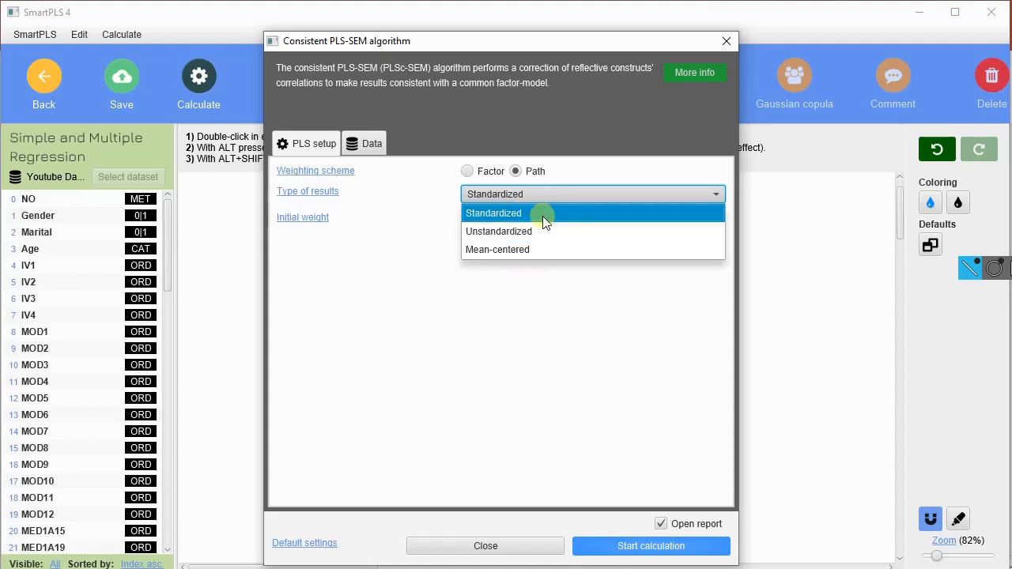
click(543, 213)
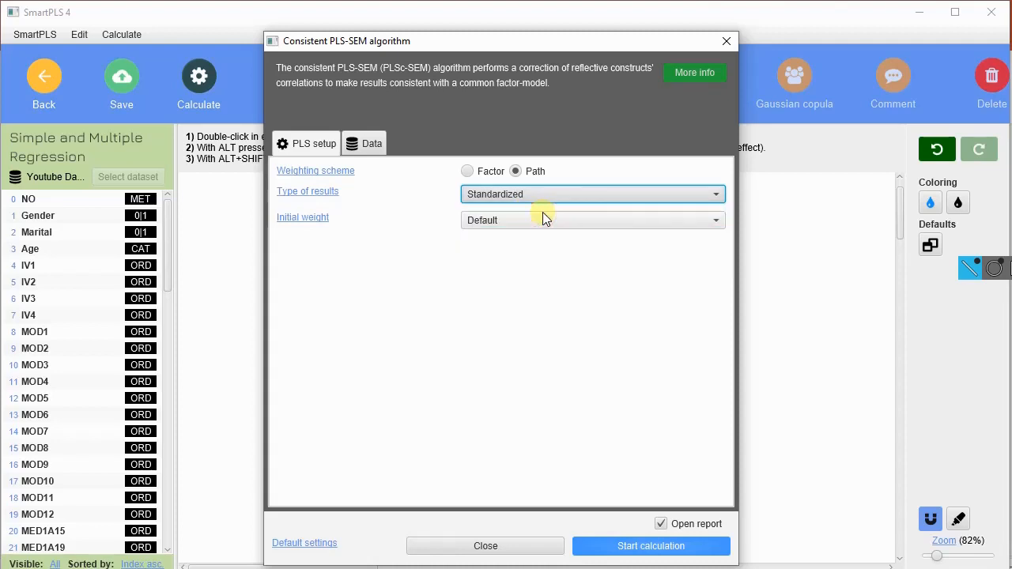
click(566, 223)
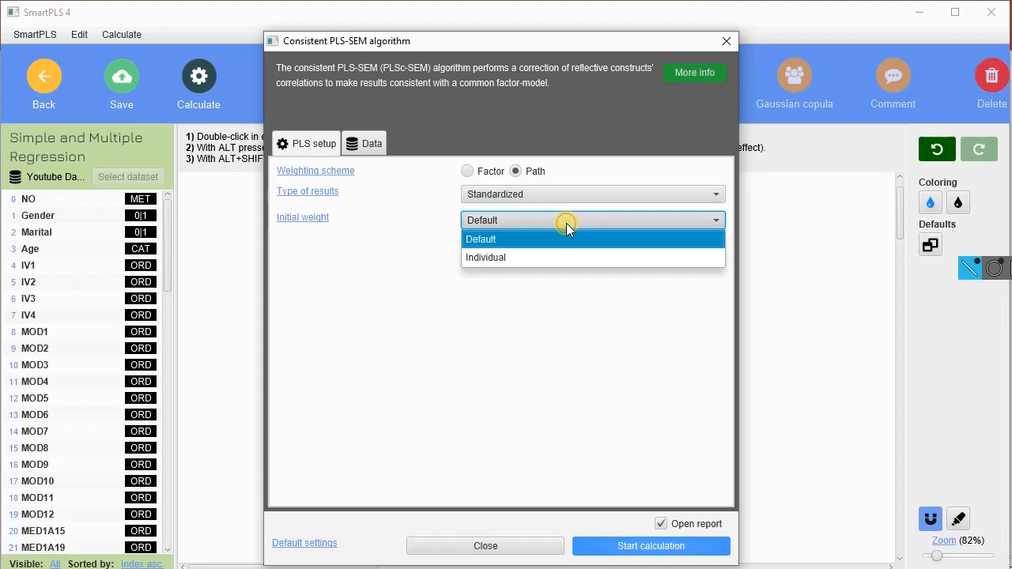
click(567, 223)
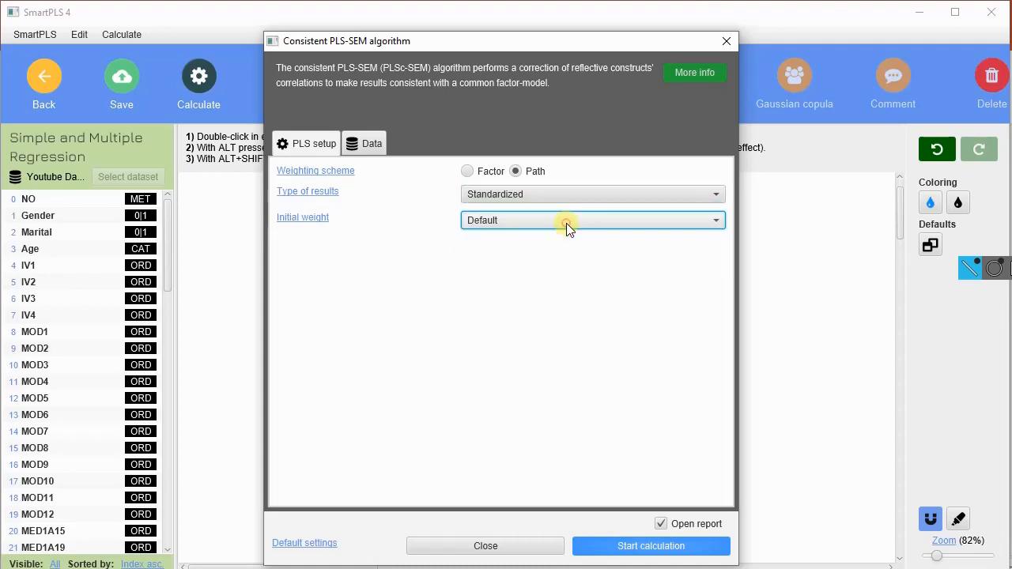
Step: Keep the weighting vector at None and start the Consistent PLS-SEM calculation with the report set to open
click(373, 143)
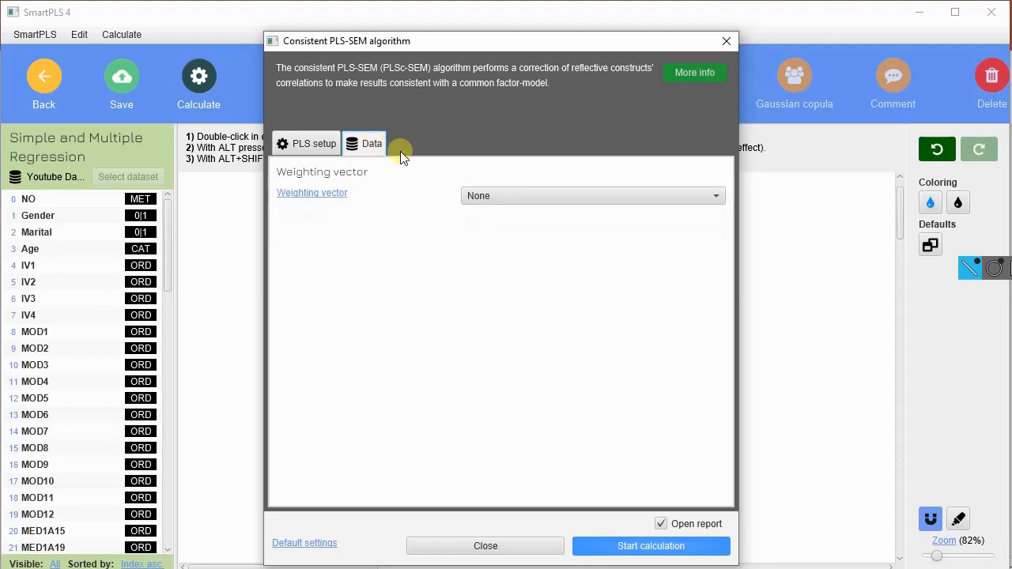
click(513, 199)
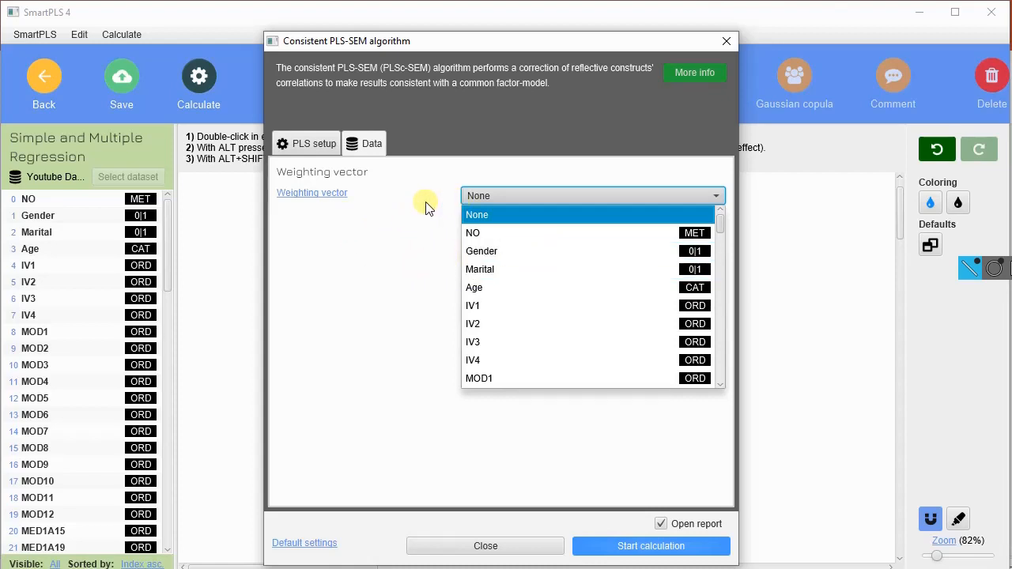
click(412, 216)
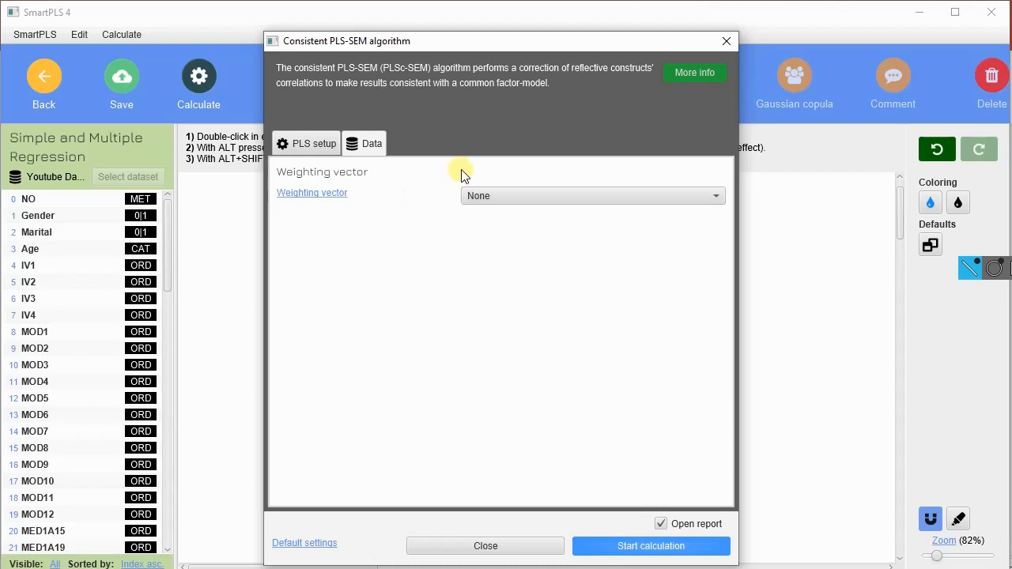
click(309, 147)
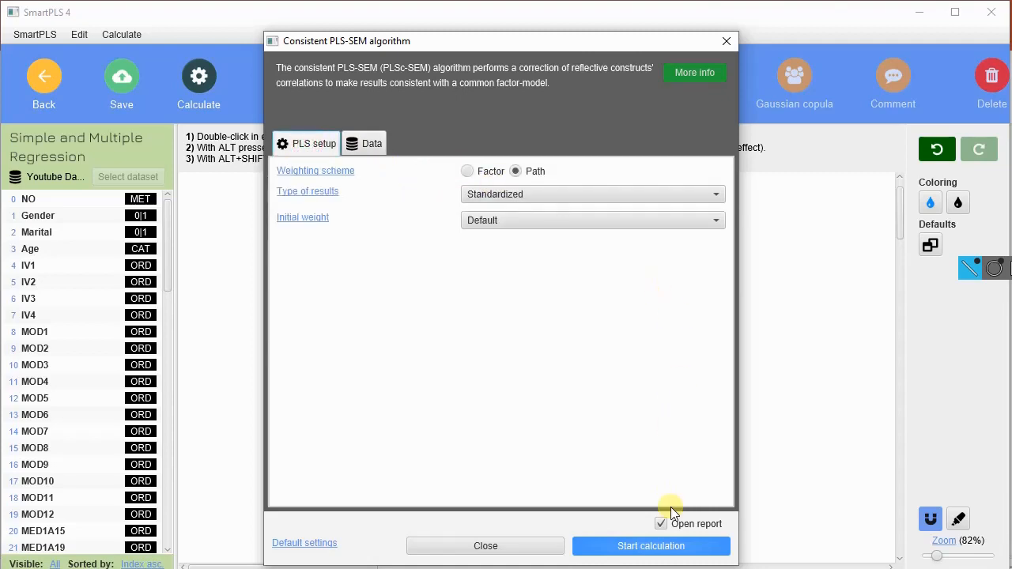
click(688, 550)
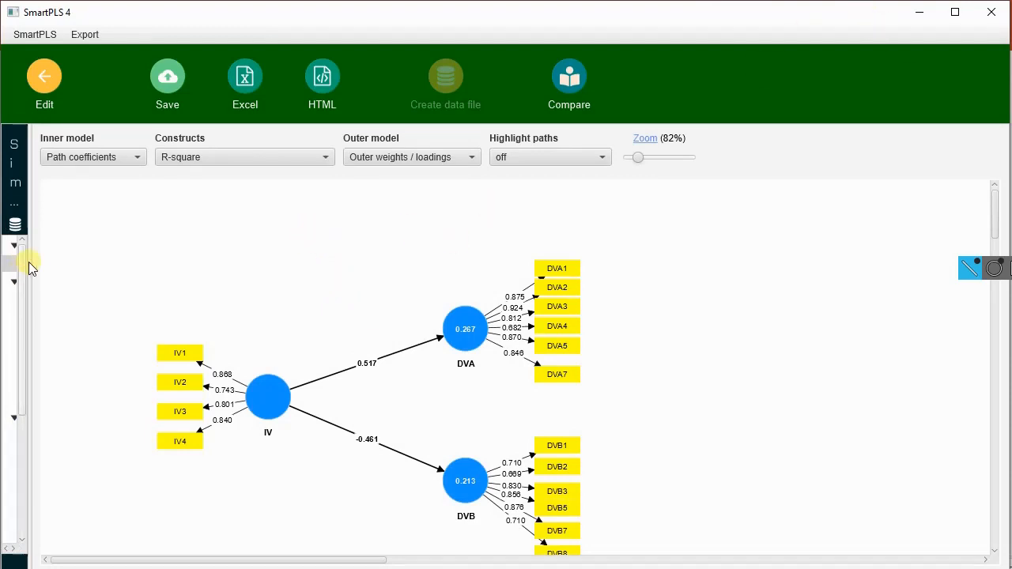
Step: Widen the report's list of results and examine the path coefficients, loadings and construct results of the IV, DVA and DVB model
drag(30, 257, 222, 260)
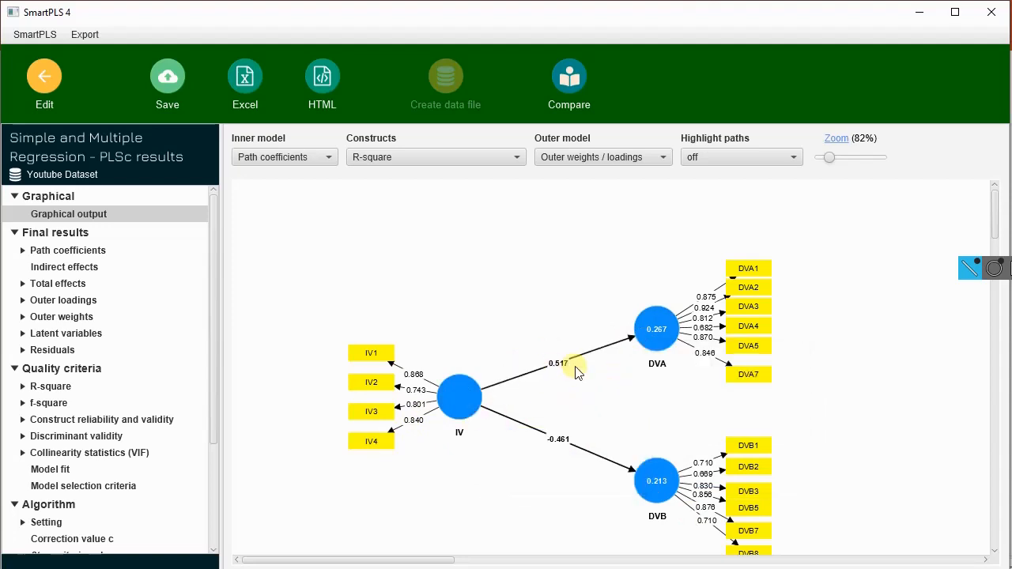
click(833, 156)
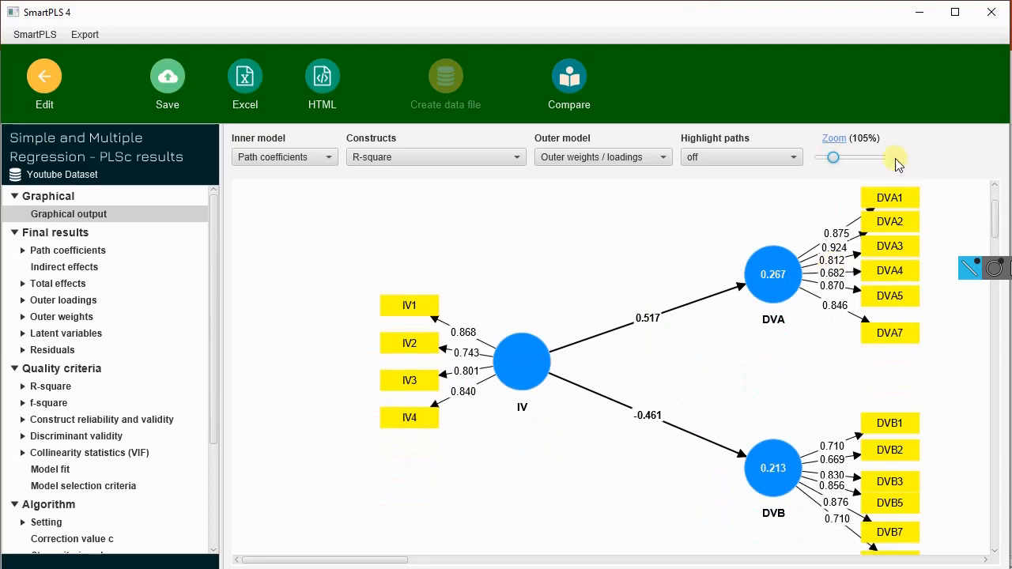
click(839, 159)
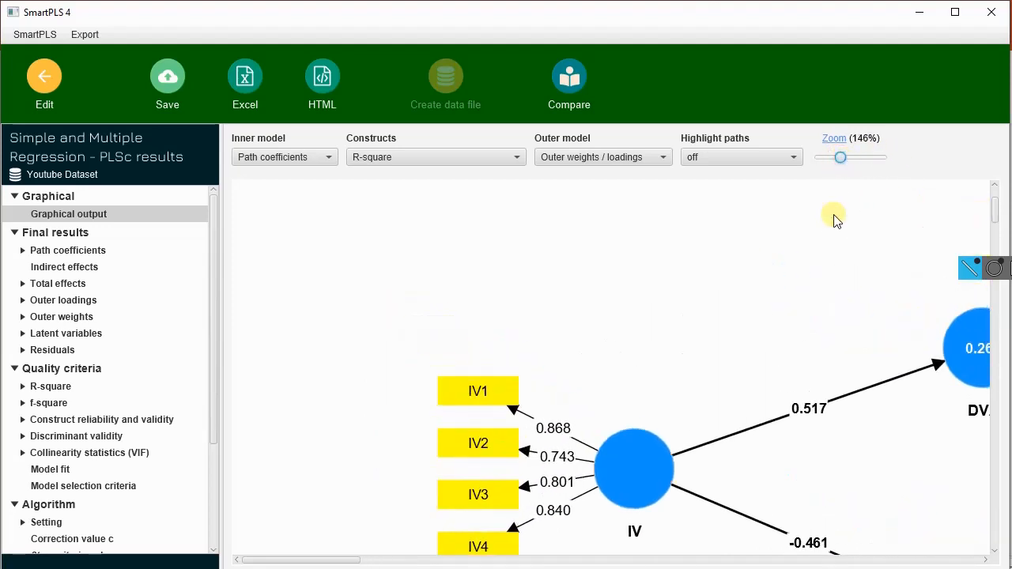
drag(352, 561, 407, 551)
scroll(407, 551, down, 2)
mouse_move(621, 331)
scroll(620, 331, down, 1)
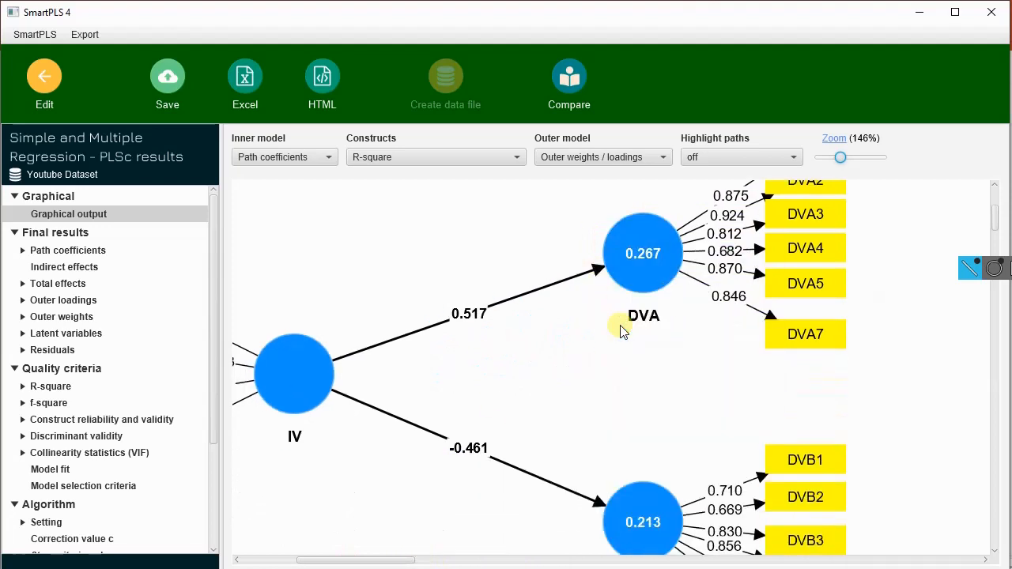
drag(843, 159, 836, 157)
drag(445, 560, 419, 559)
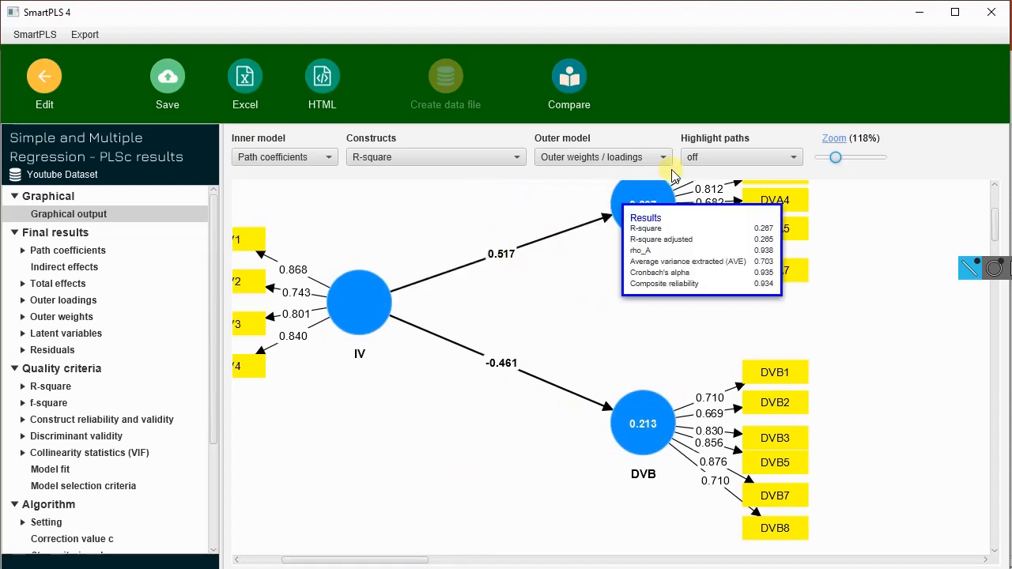
mouse_move(642, 463)
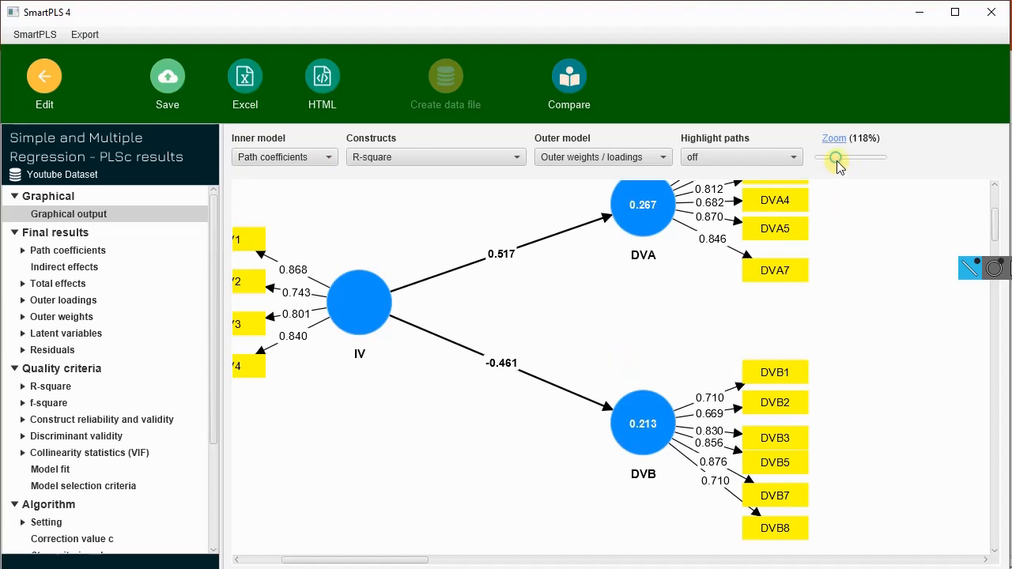
Step: Set the zoom of the graphical output to 114% and bring the IV indicators fully into view
drag(836, 160, 834, 158)
scroll(748, 315, up, 1)
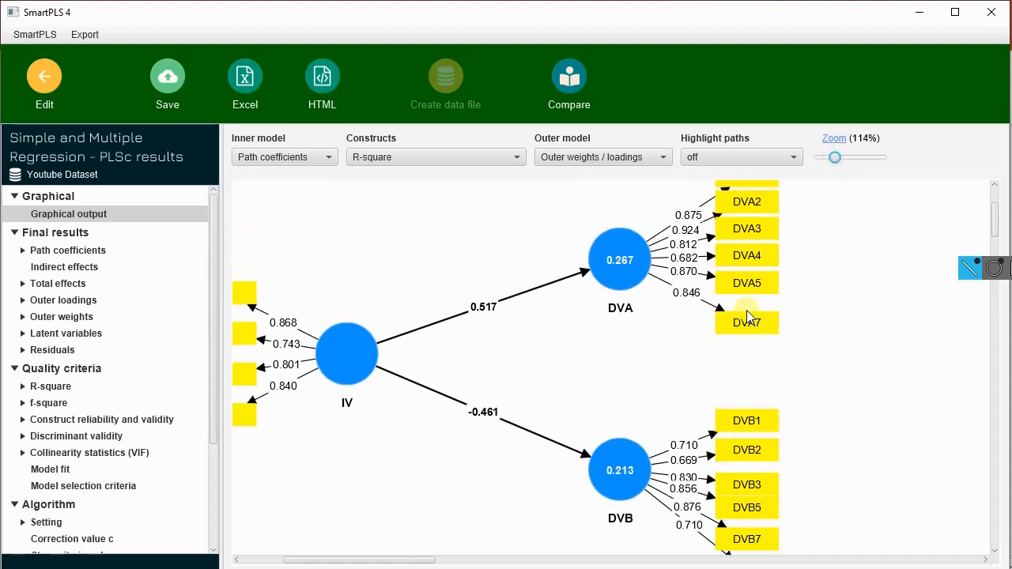
drag(413, 560, 388, 563)
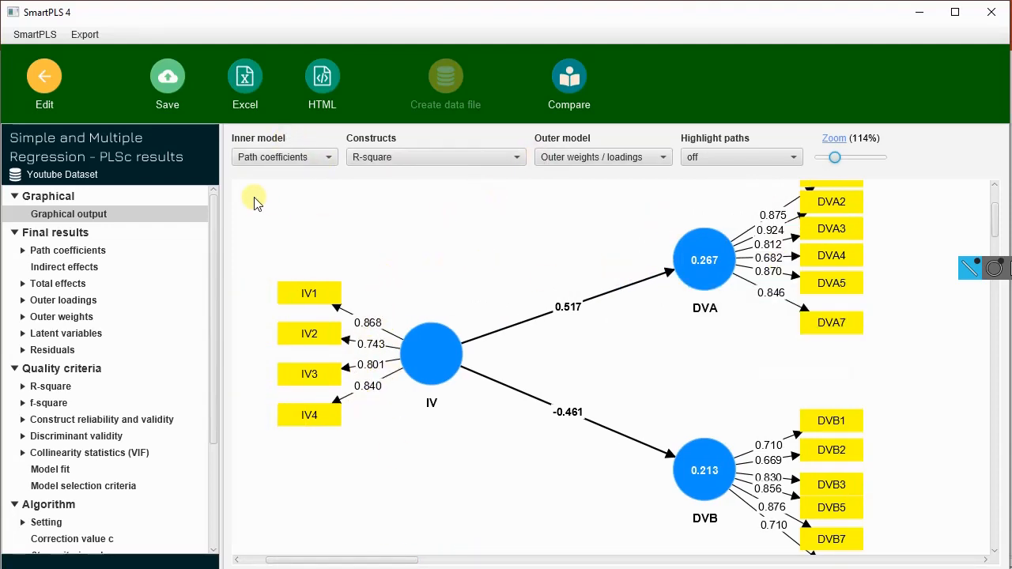
Step: Preview the inner model with Blank and Indirect effects labels, and switch it back to Path coefficients
click(312, 158)
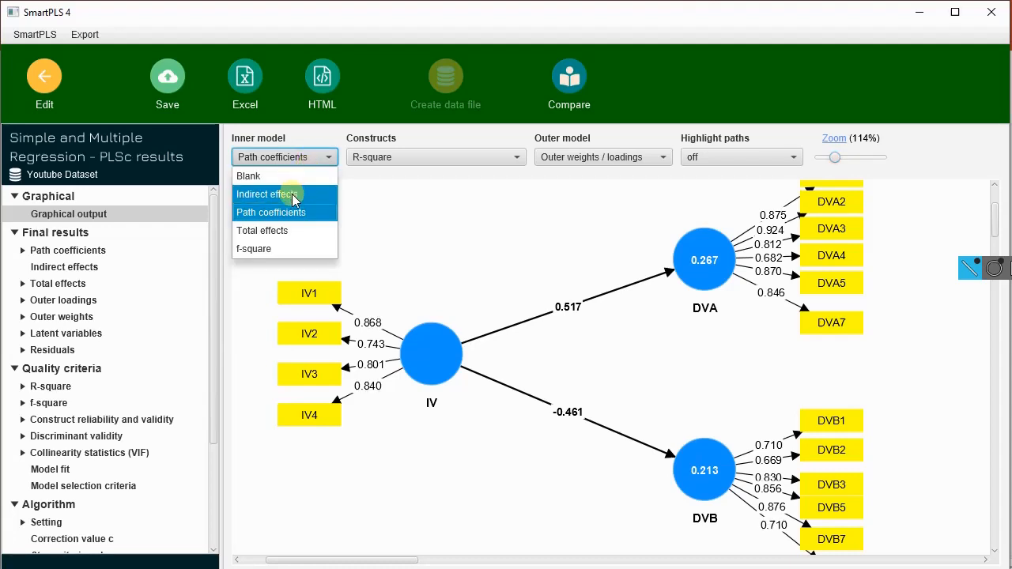
click(290, 176)
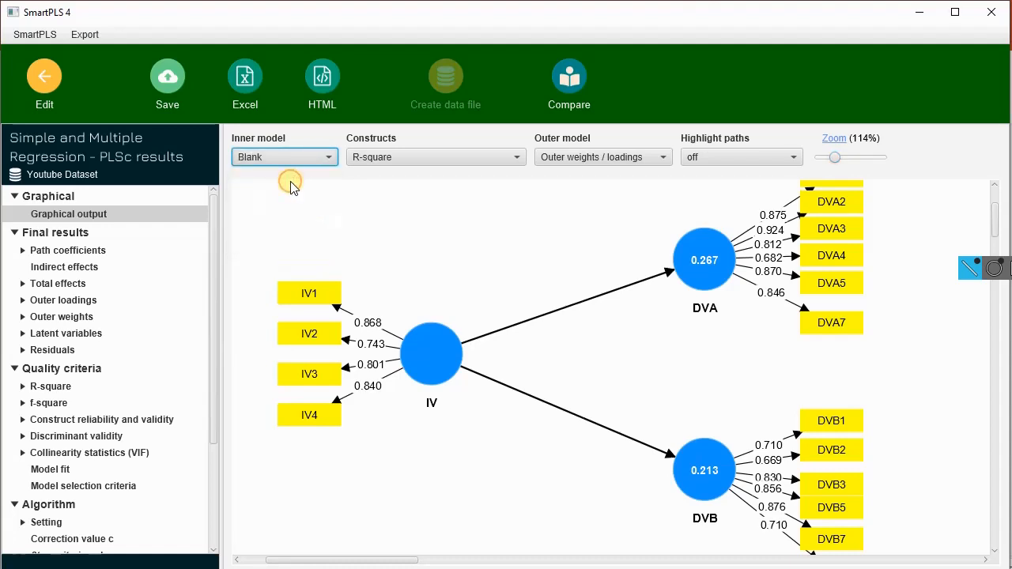
click(292, 160)
click(287, 200)
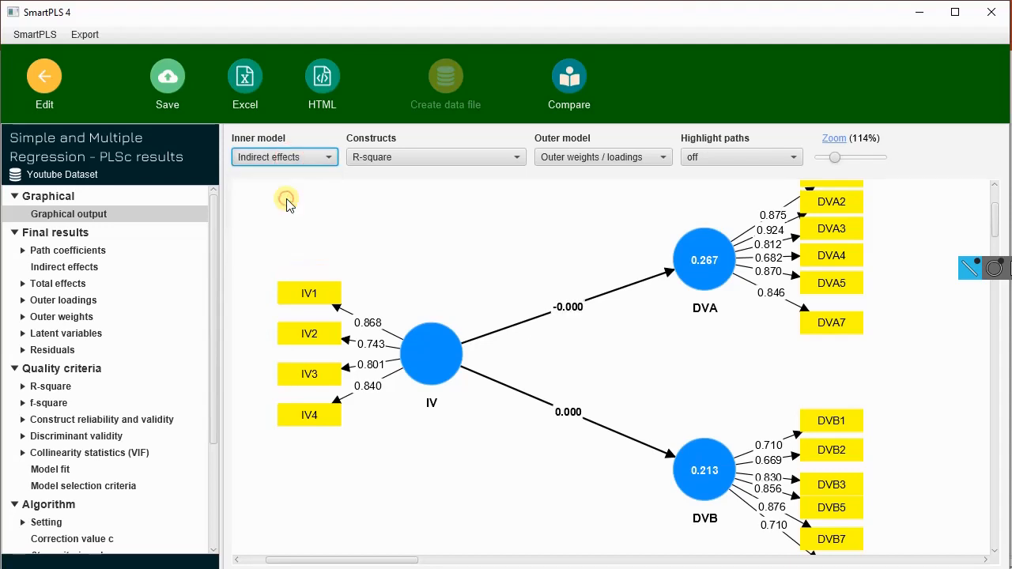
click(298, 163)
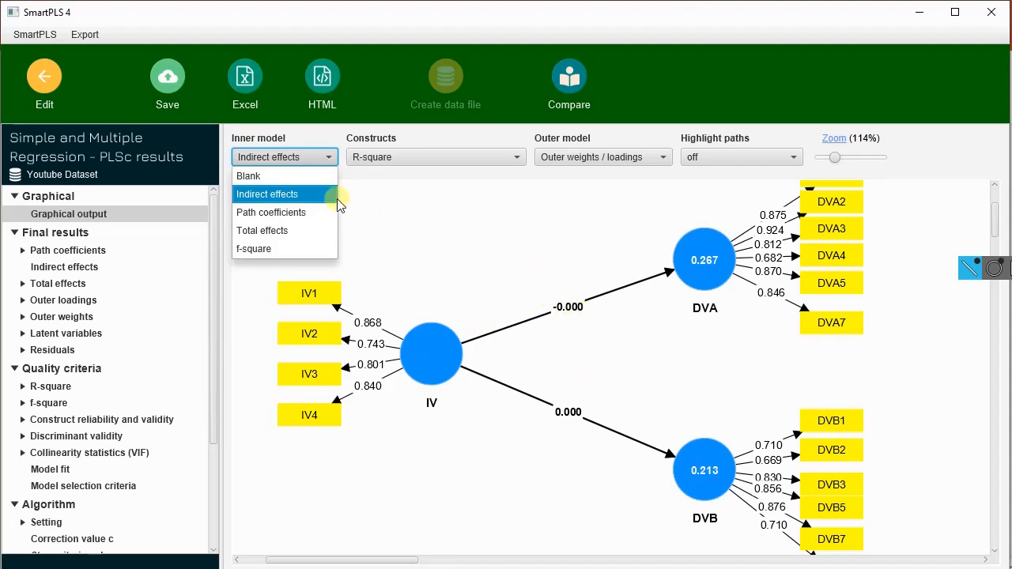
click(297, 221)
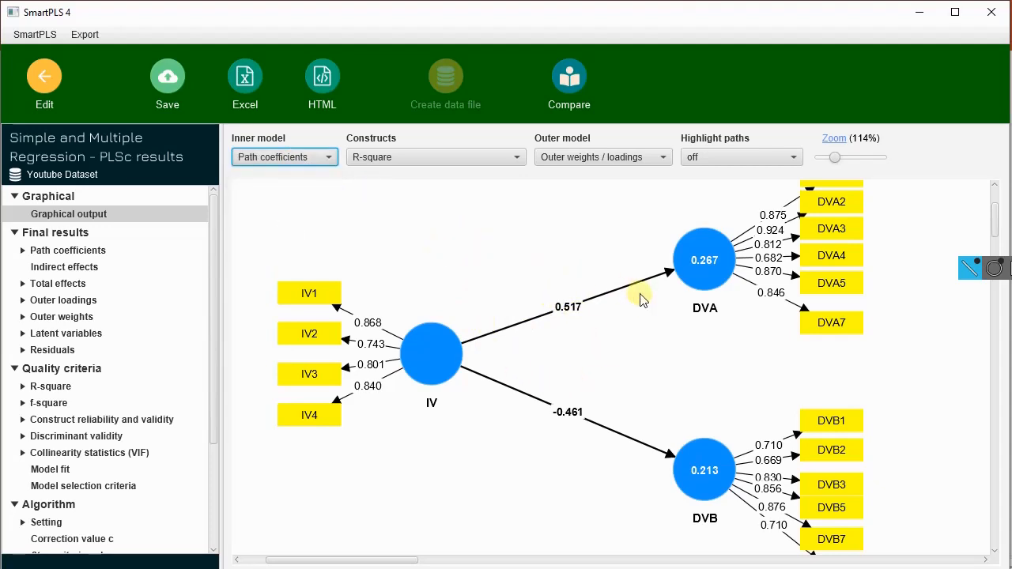
Step: Show Total effects and f-square on the inner model, and restore the Path coefficients display
click(288, 158)
click(298, 230)
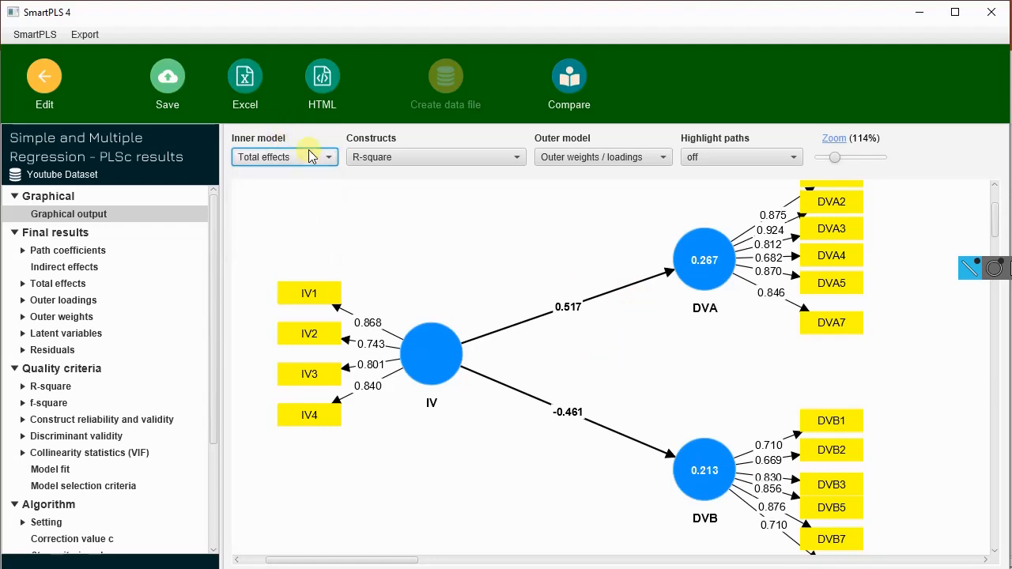
click(308, 156)
click(312, 247)
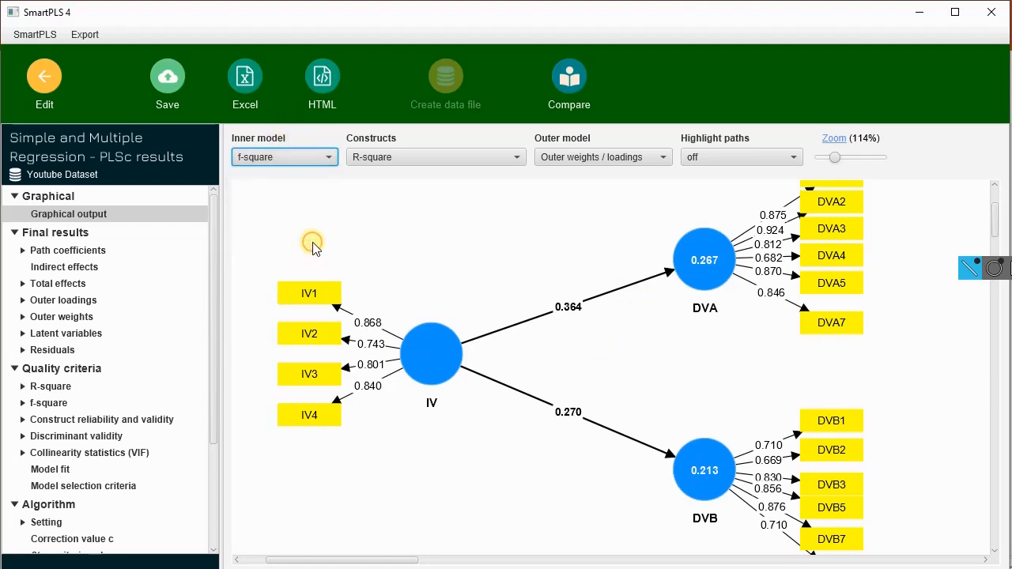
click(302, 157)
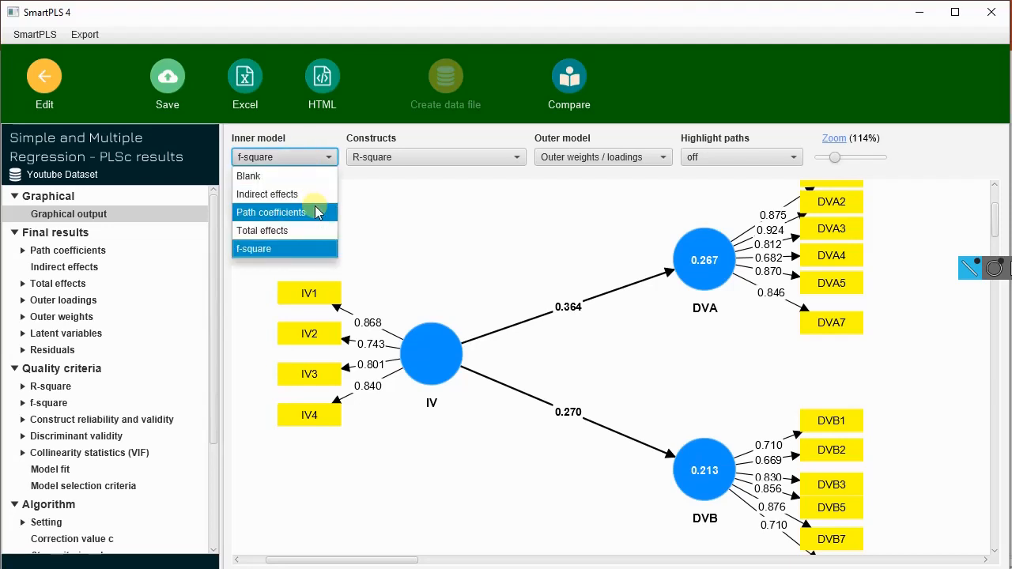
click(311, 212)
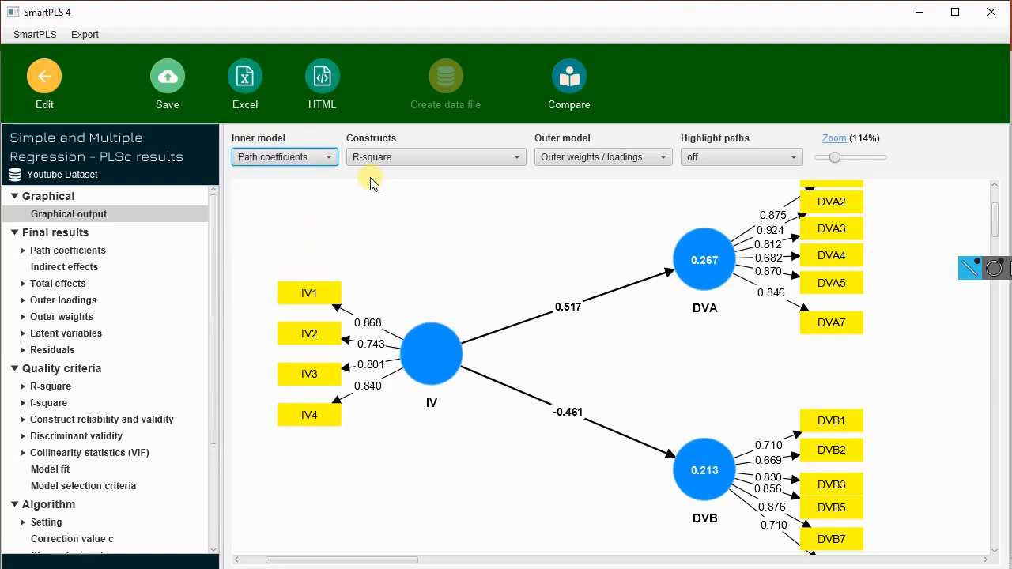
Step: Compare the R-square and R-square adjusted values displayed in the constructs, ending with R-square selected
click(467, 161)
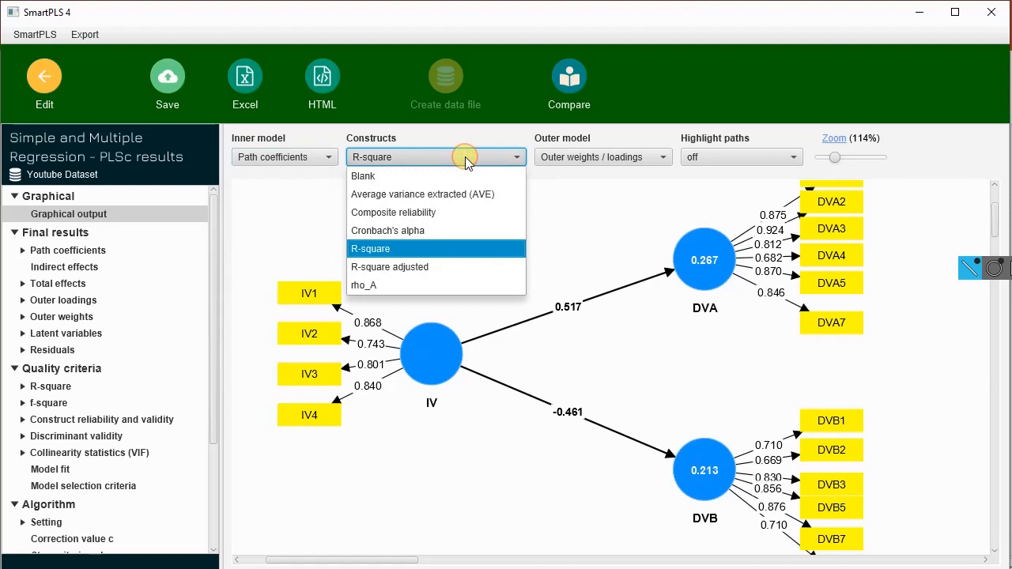
mouse_move(727, 218)
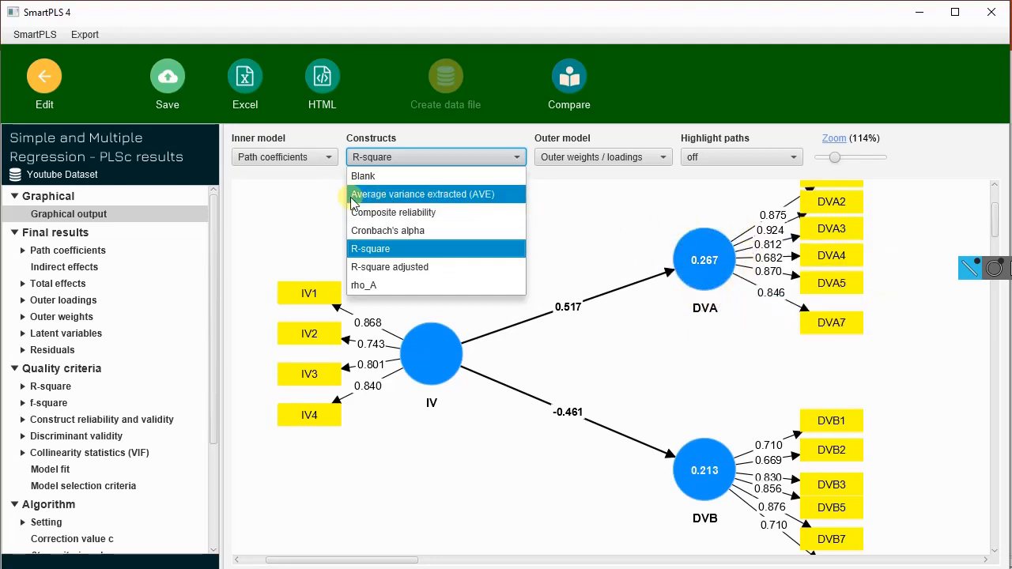
click(433, 252)
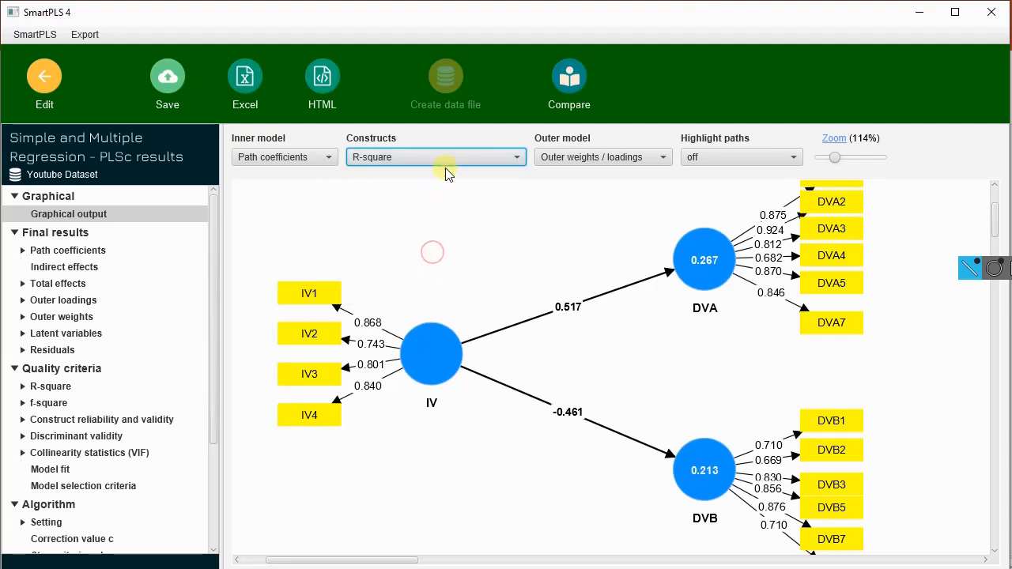
click(452, 156)
click(440, 266)
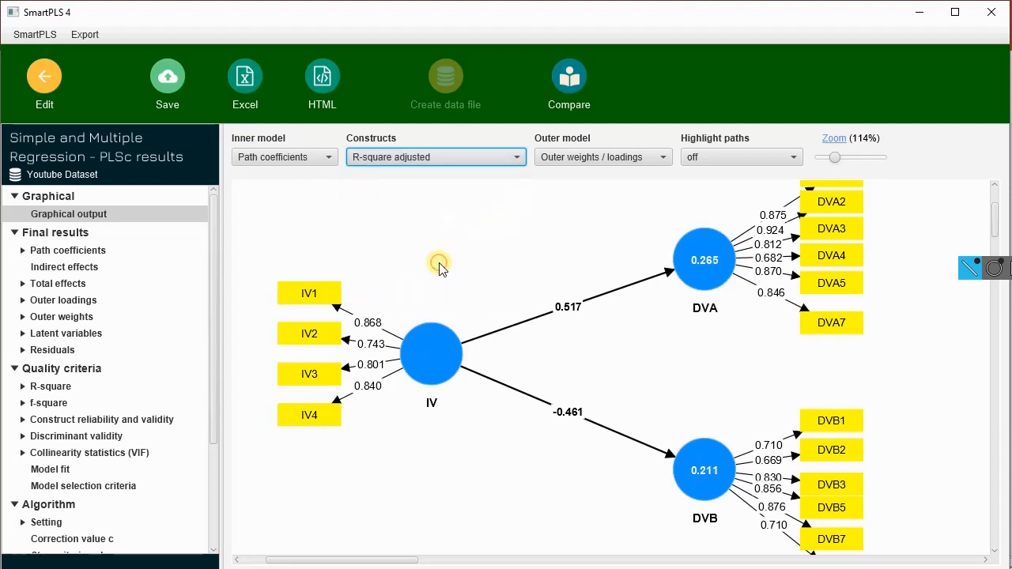
click(455, 156)
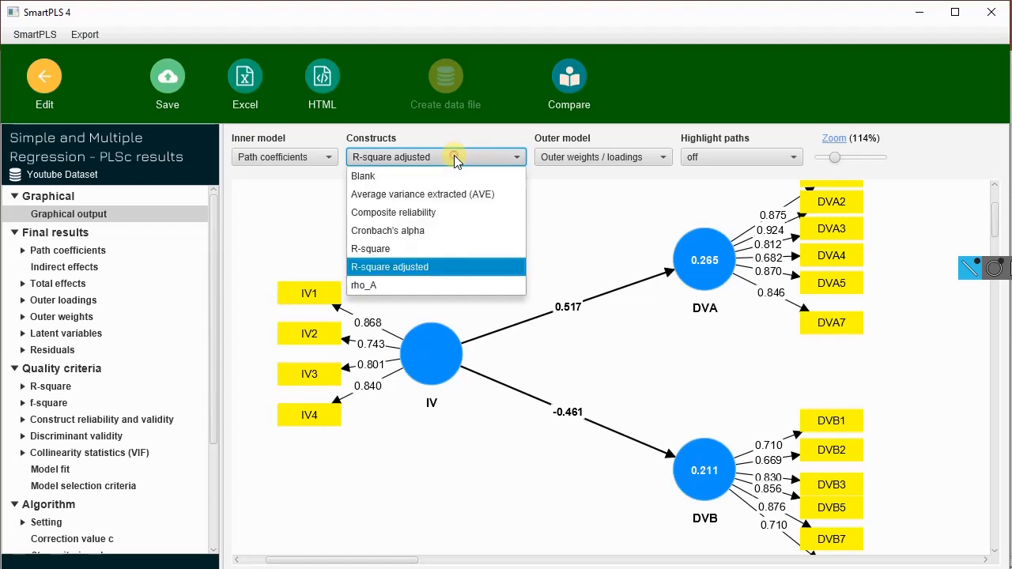
click(436, 248)
Step: Show Average variance extracted (AVE), Composite reliability and Cronbach's alpha in the constructs, and return the display to R-square
click(450, 156)
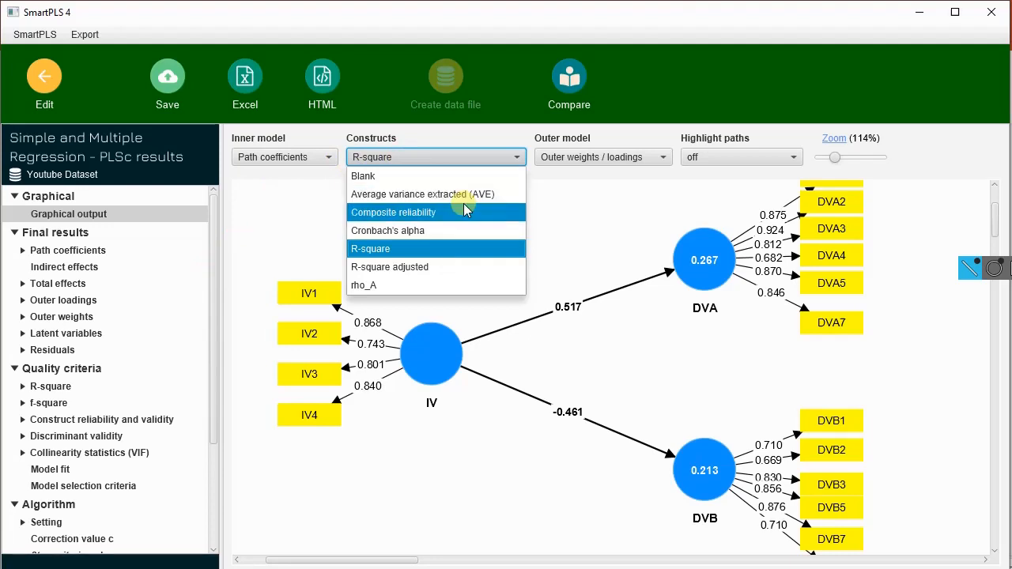
click(492, 203)
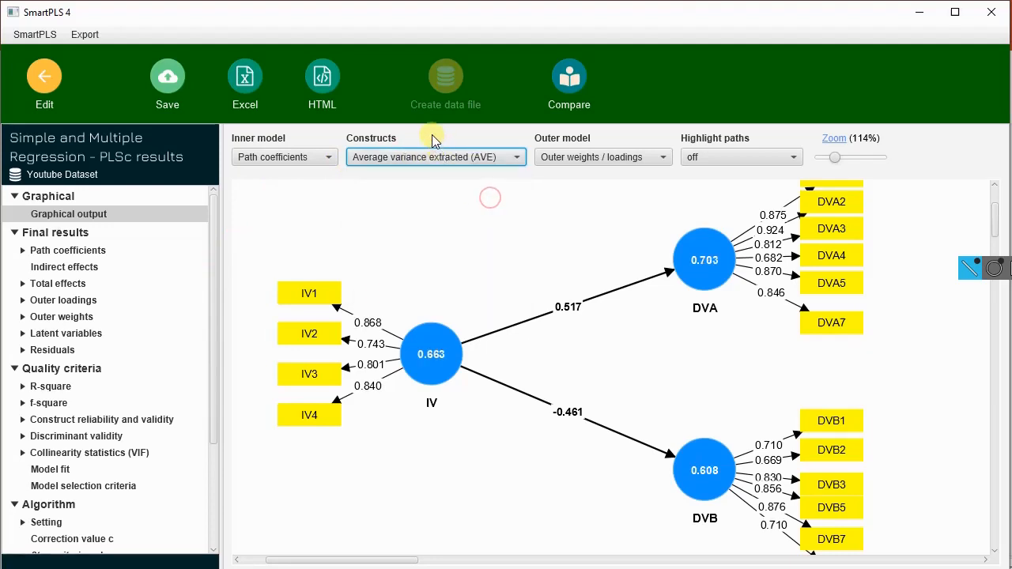
click(410, 152)
click(445, 212)
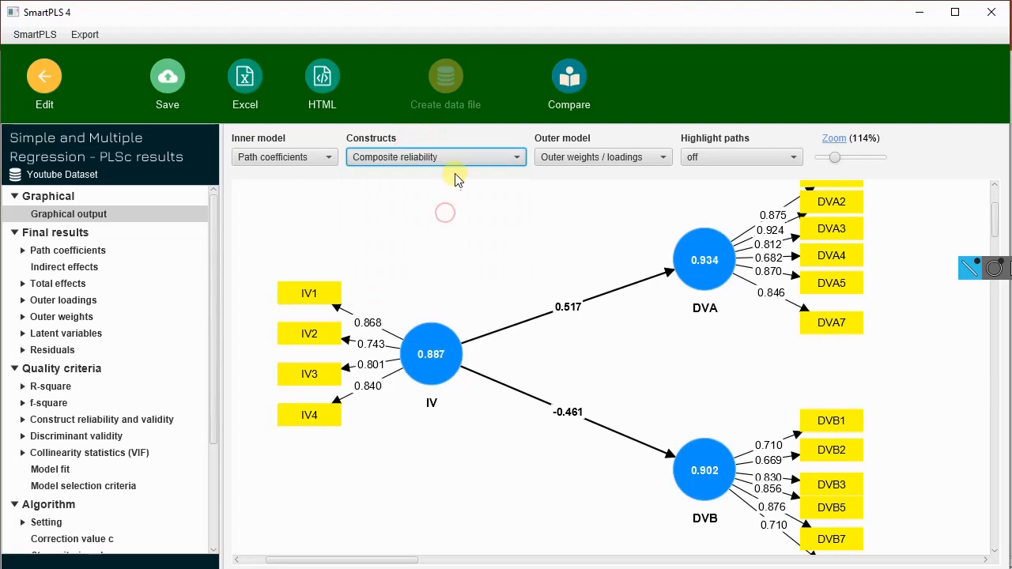
click(456, 160)
click(461, 229)
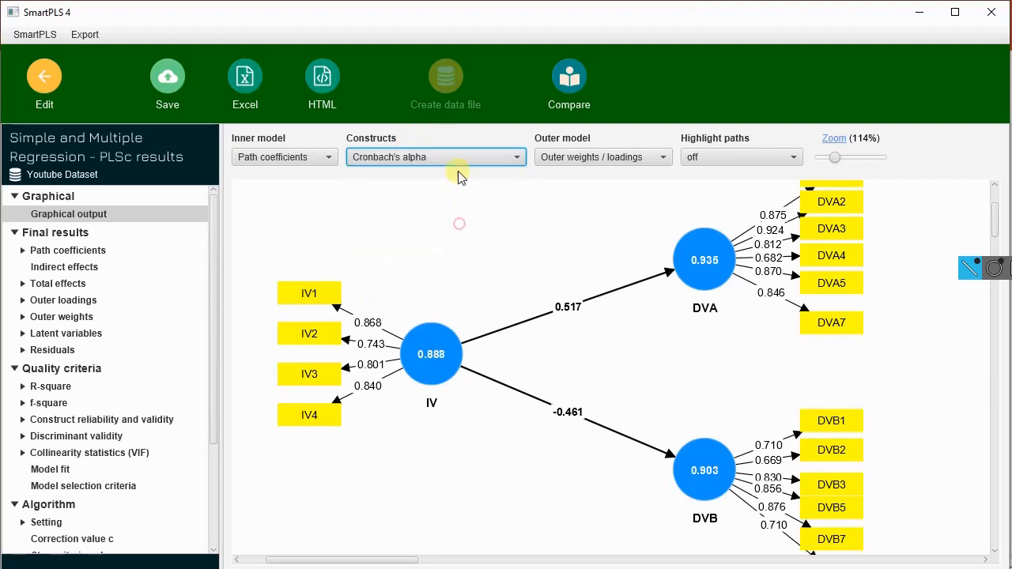
click(457, 157)
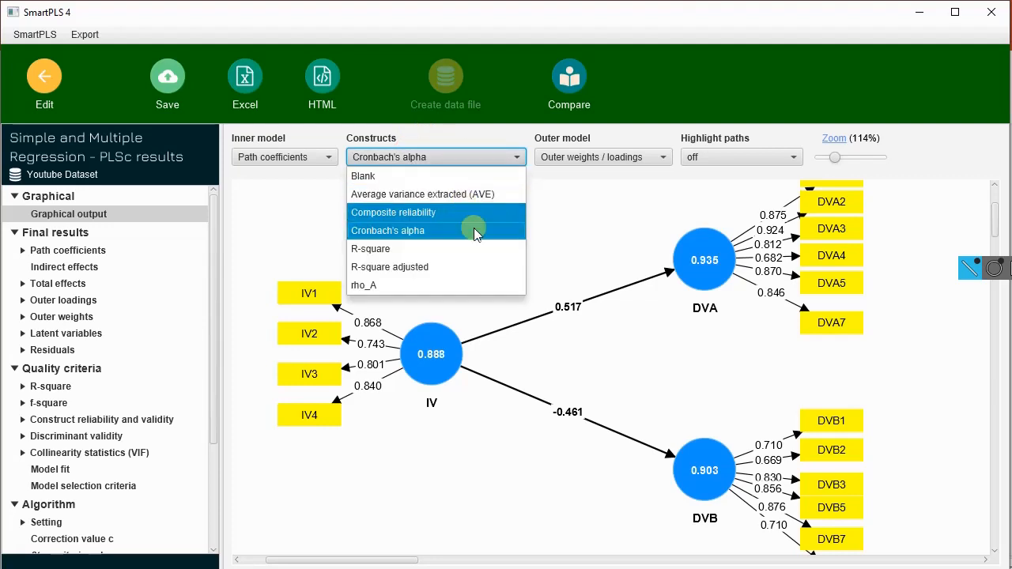
click(429, 250)
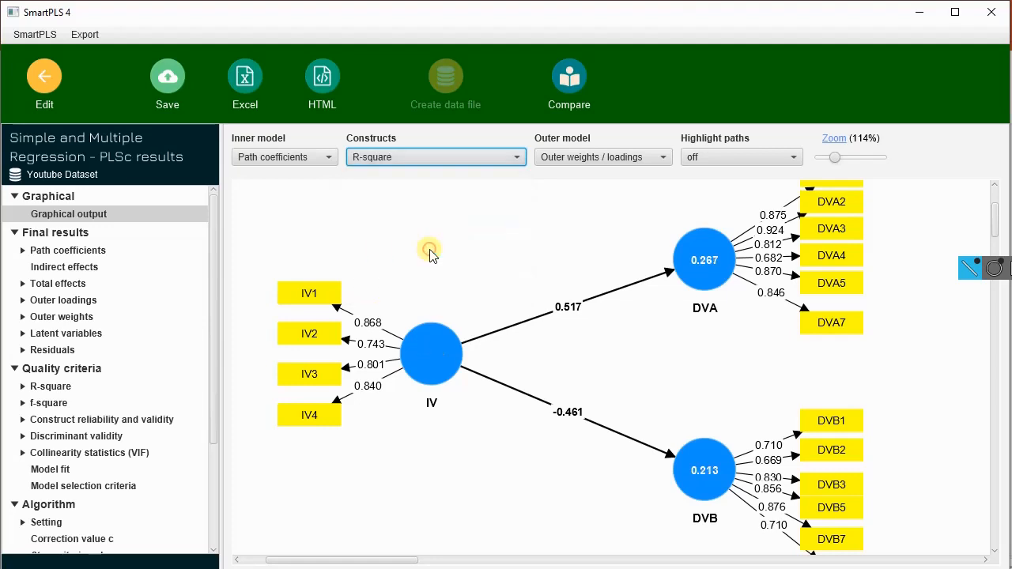
mouse_move(701, 310)
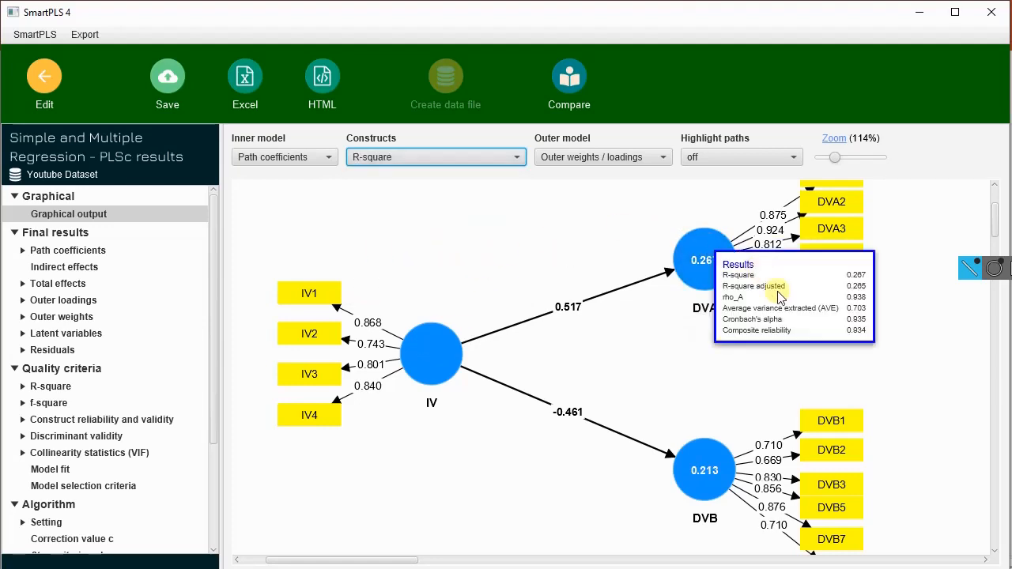
mouse_move(423, 365)
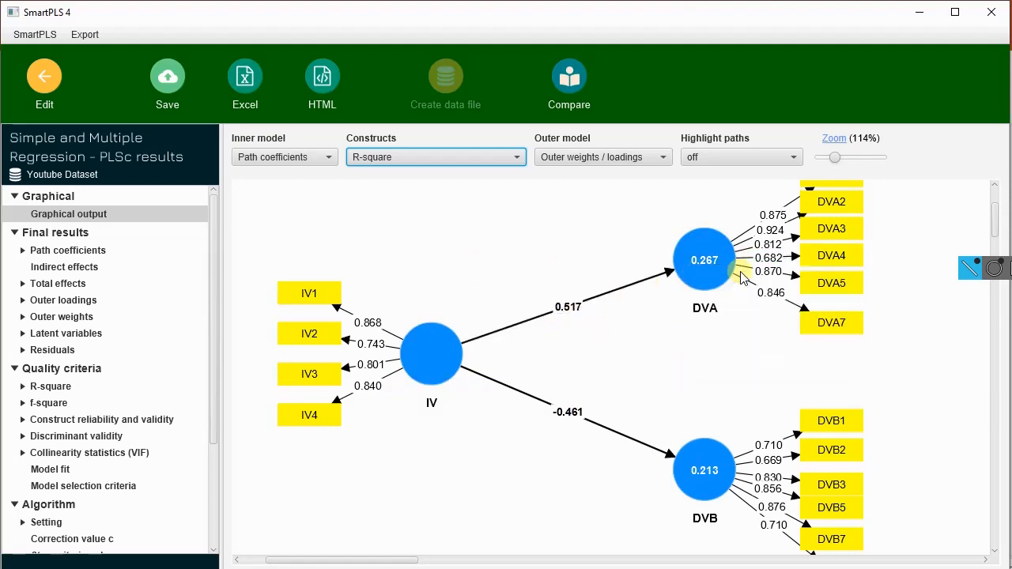
Step: Move the DVA construct slightly down and the DVB construct slightly up in the graphical output
mouse_move(715, 271)
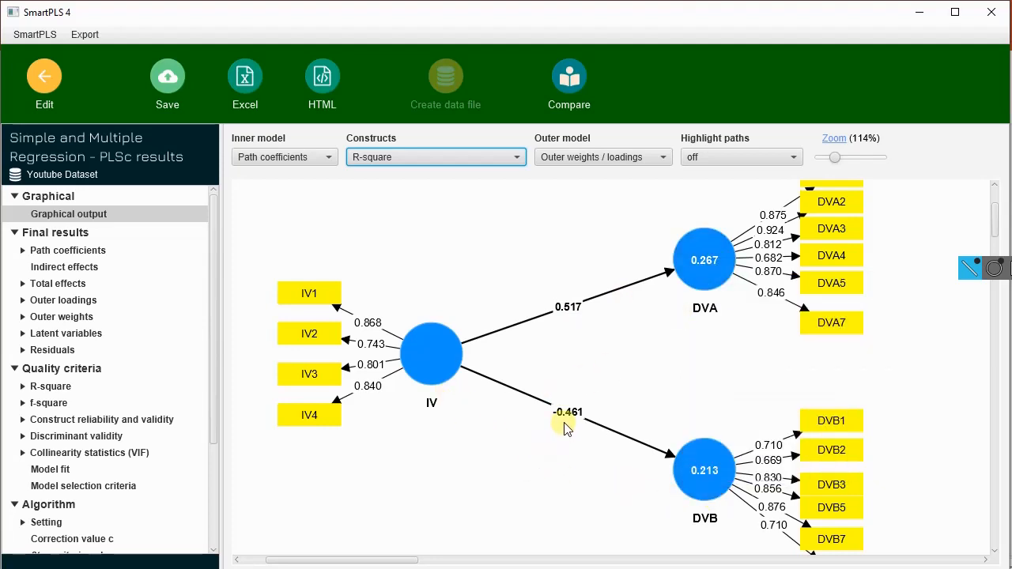
mouse_move(723, 487)
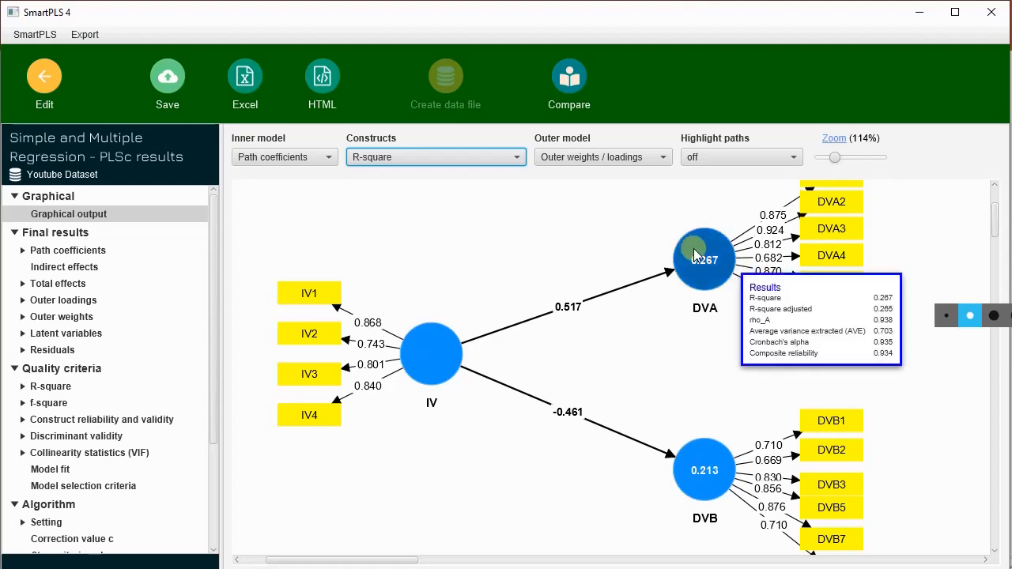
drag(700, 261, 707, 294)
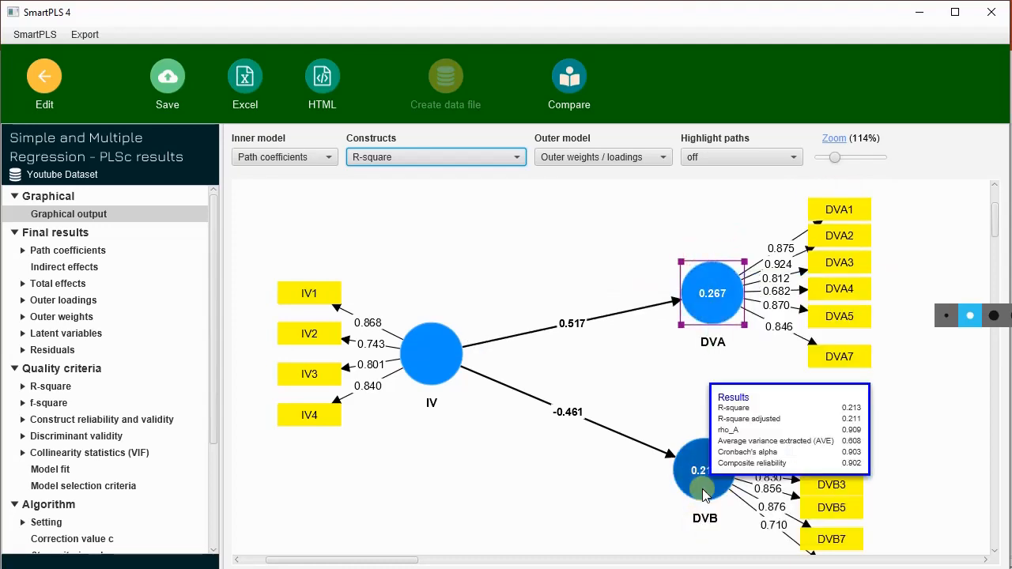
drag(706, 495, 706, 483)
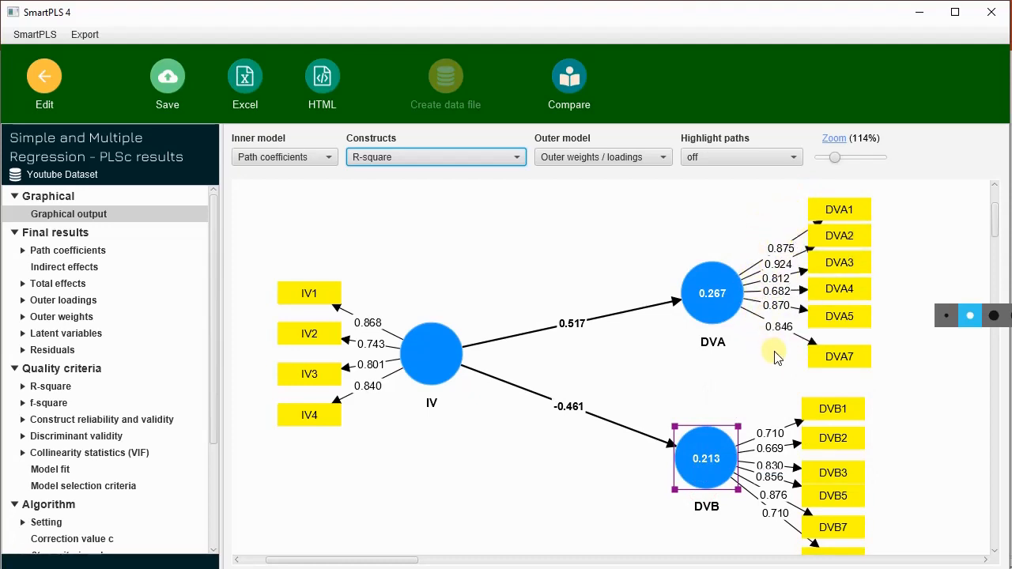
Step: Compare Outer loadings and Outer weights on the outer model, ending with Outer loadings displayed
mouse_move(731, 297)
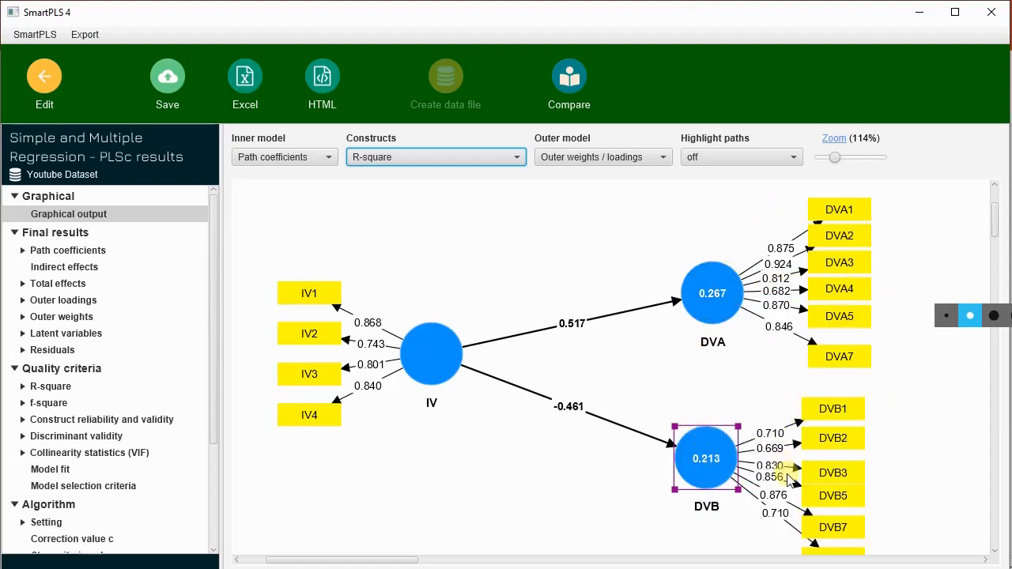
click(615, 159)
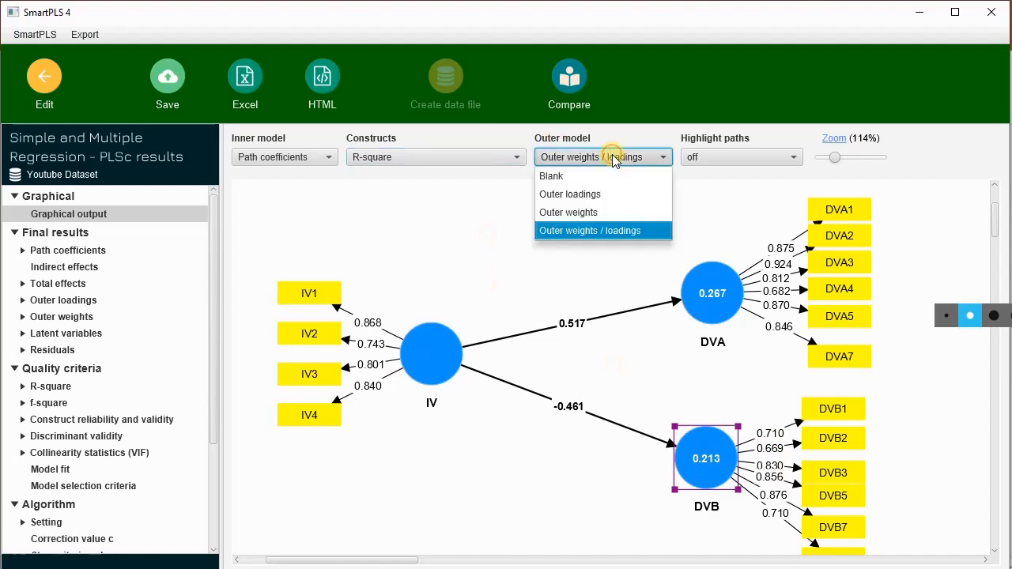
click(619, 194)
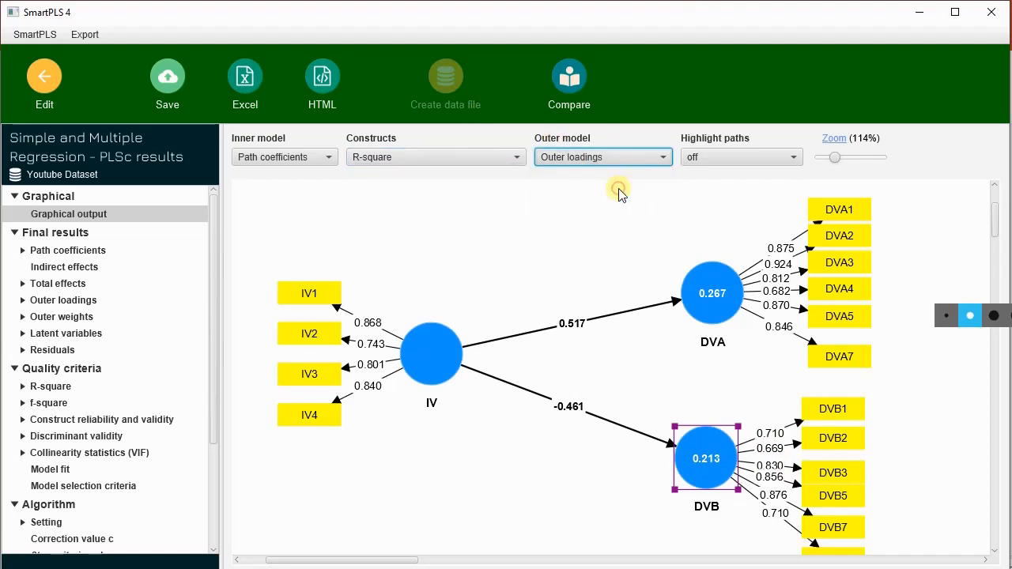
click(631, 158)
click(627, 214)
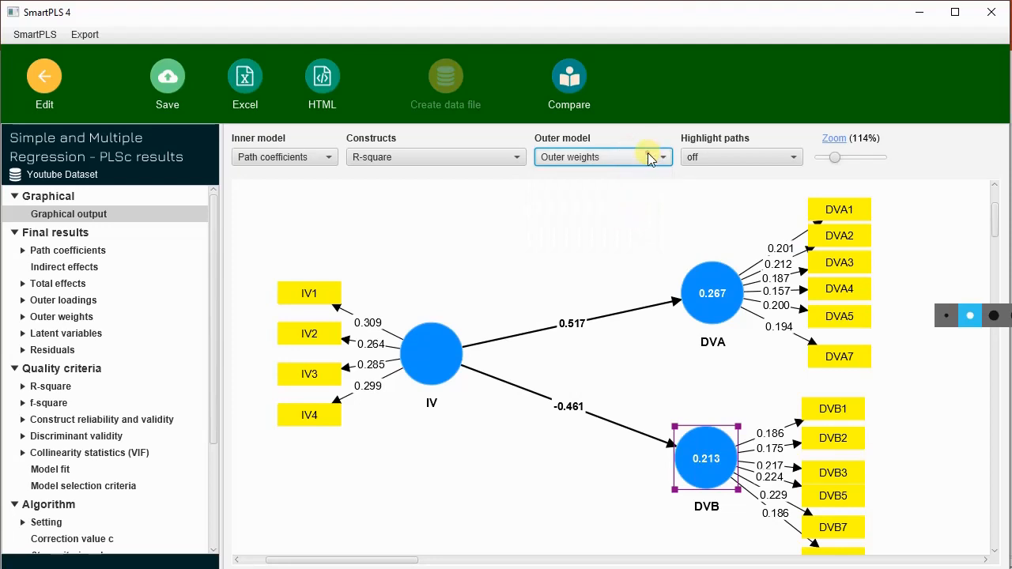
click(648, 158)
click(646, 197)
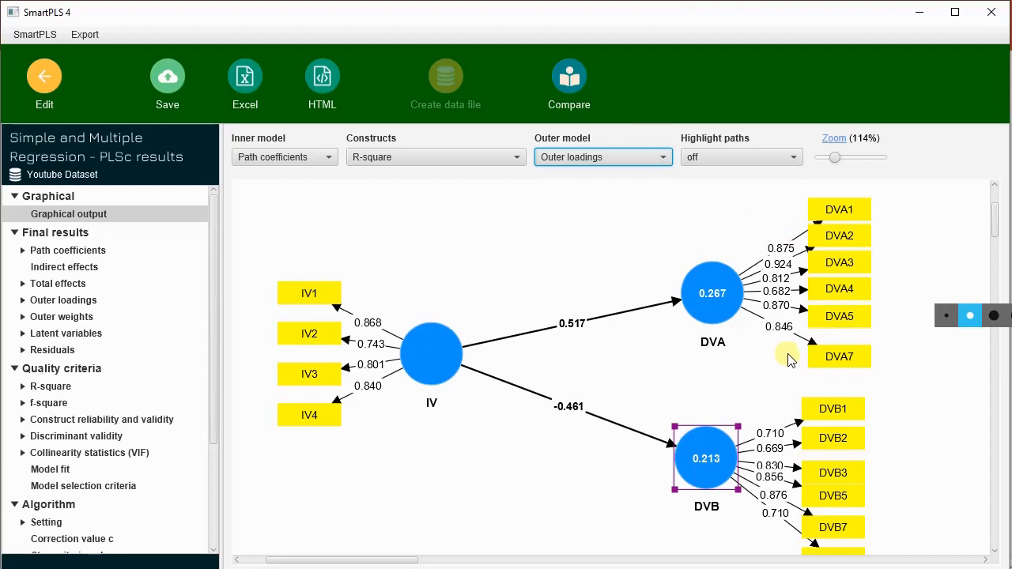
Step: Show Outer weights and Outer weights / loadings on the outer model, and return the display to Outer loadings
click(615, 157)
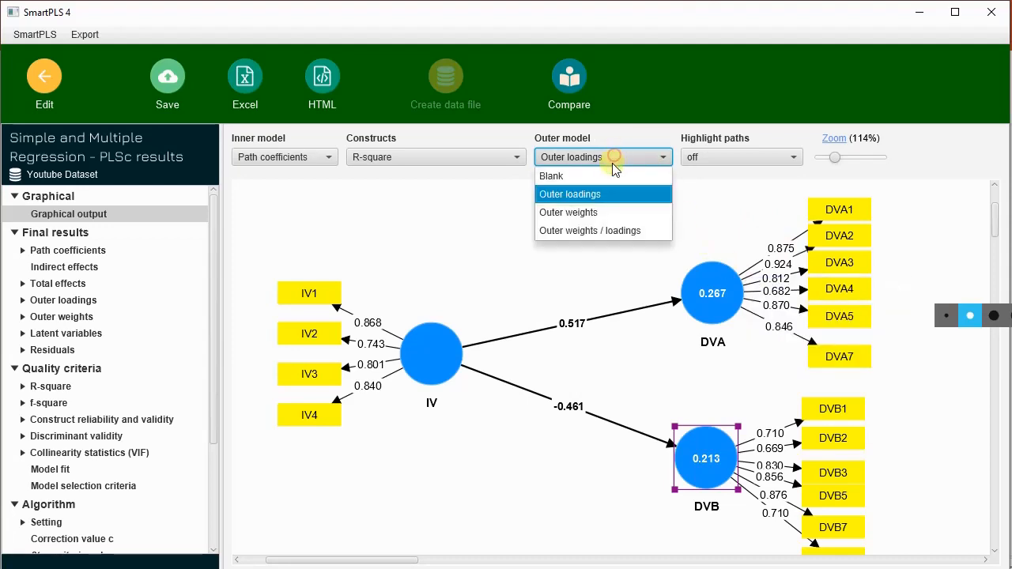
click(615, 209)
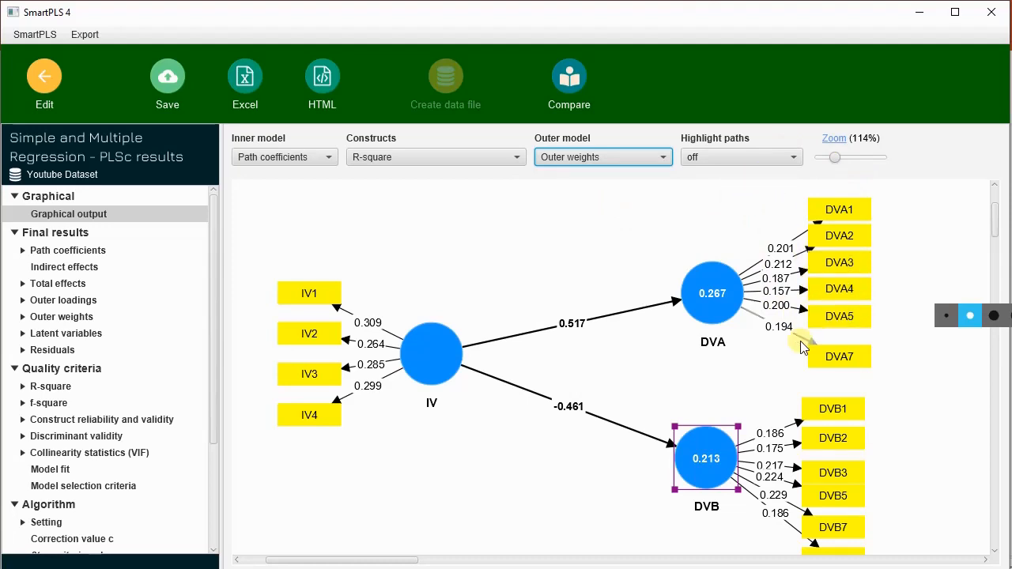
click(624, 157)
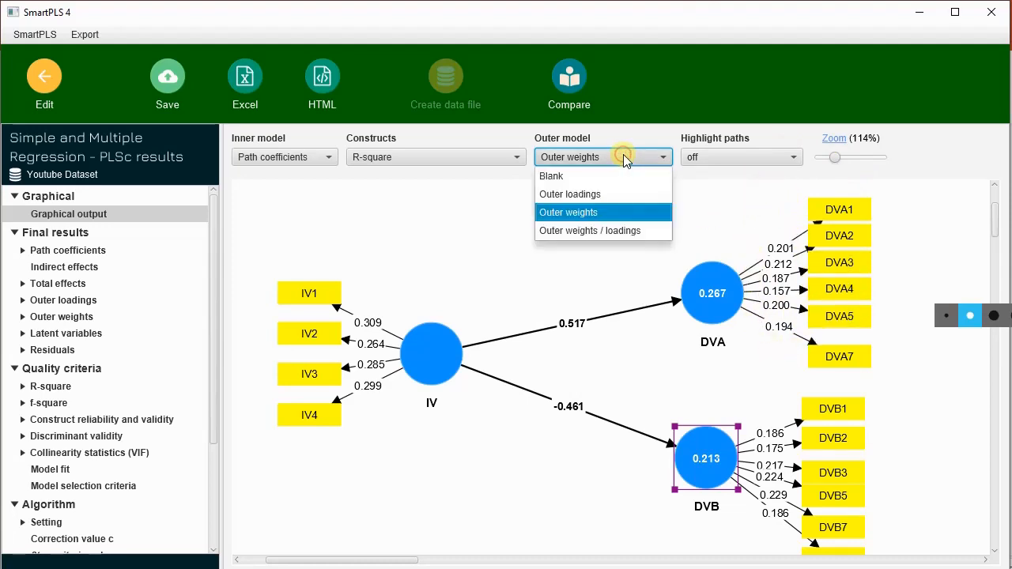
click(639, 229)
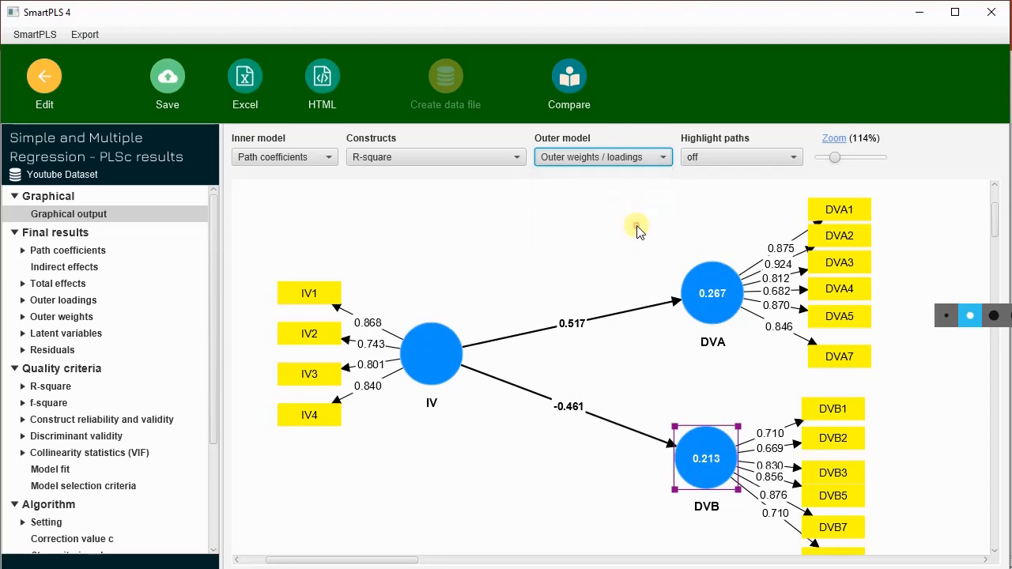
click(639, 159)
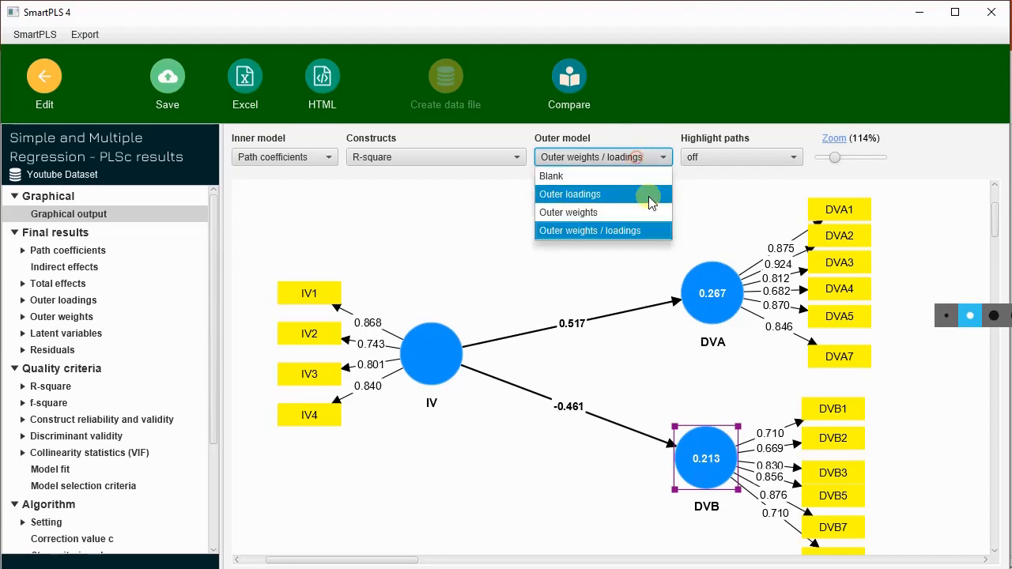
click(644, 197)
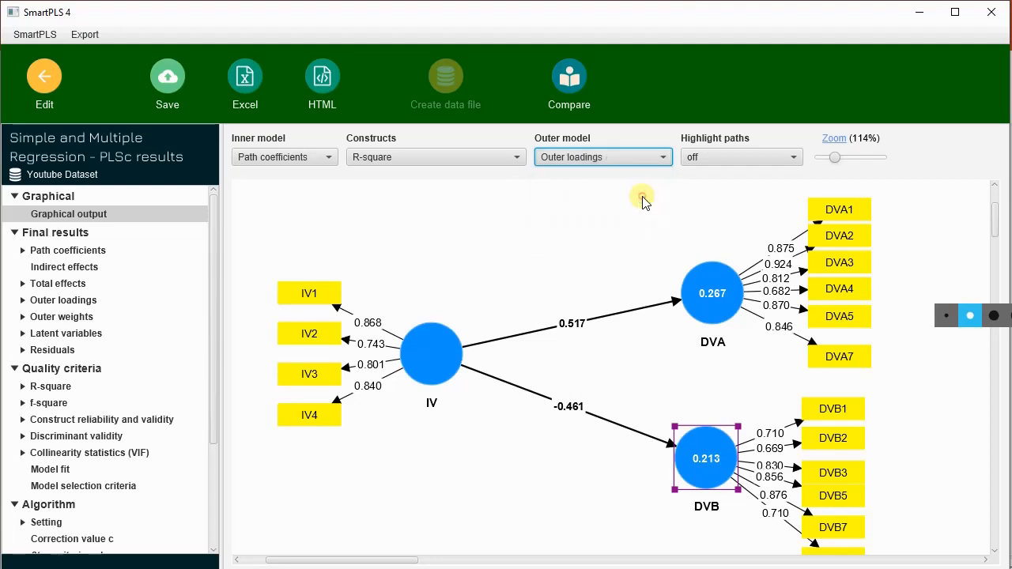
Step: Highlight the model paths using relative values and absolute values, and switch path highlighting off again
click(763, 160)
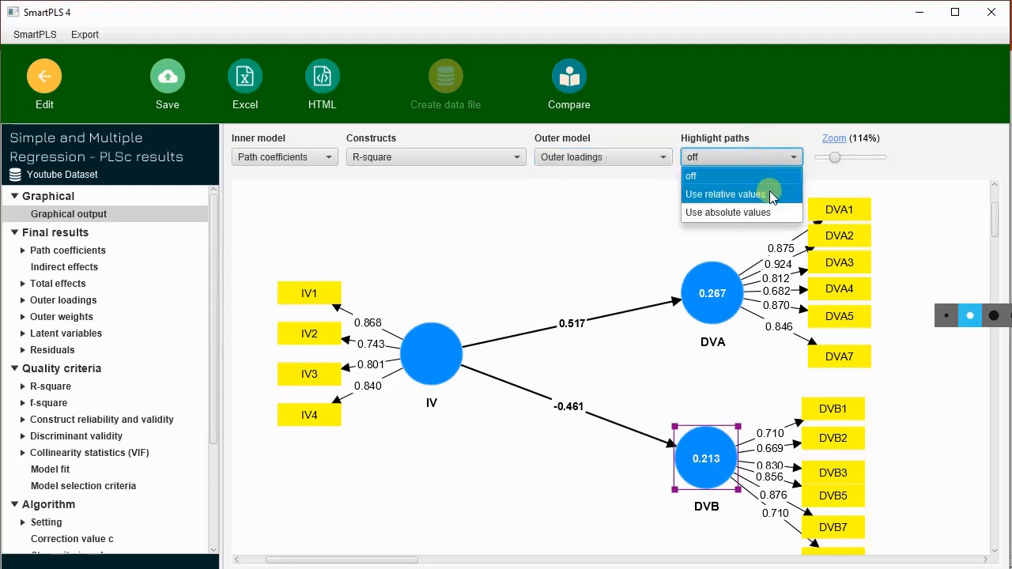
click(771, 195)
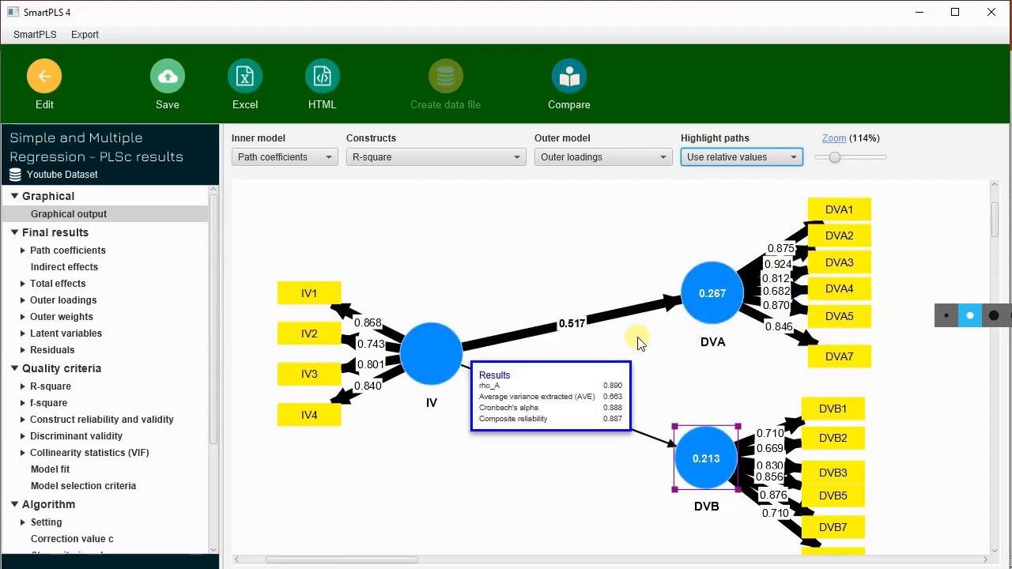
click(758, 162)
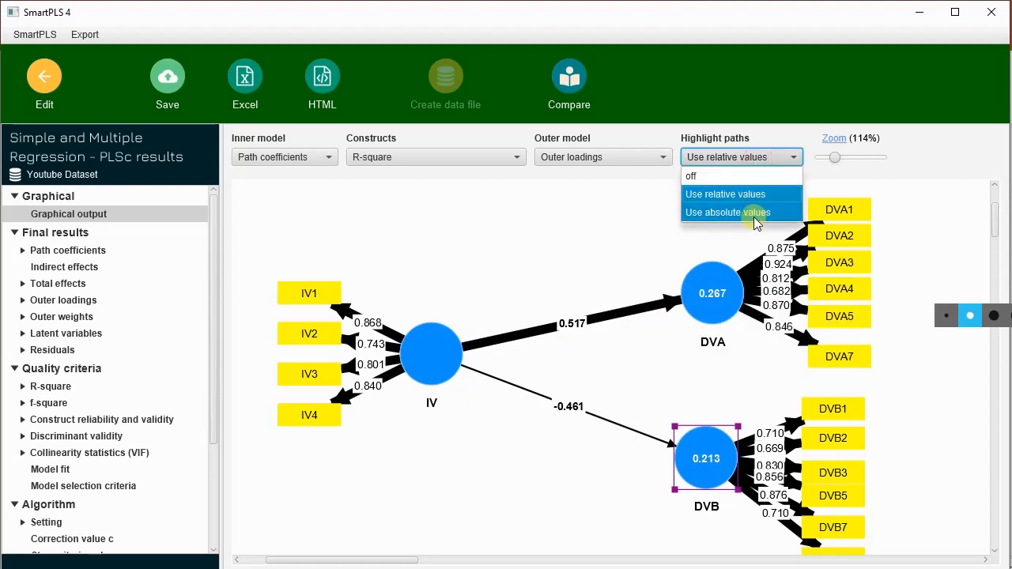
click(756, 213)
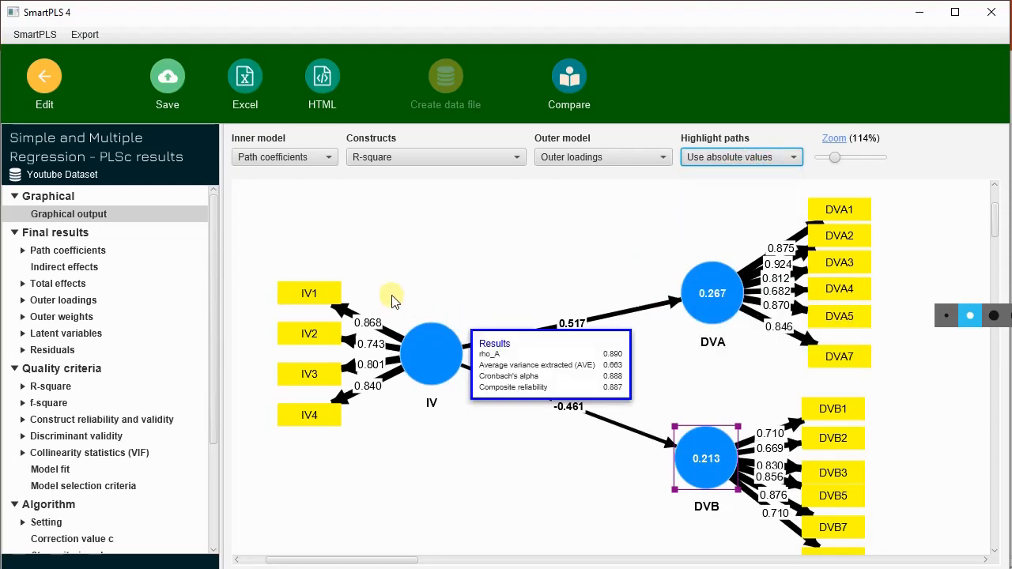
click(776, 160)
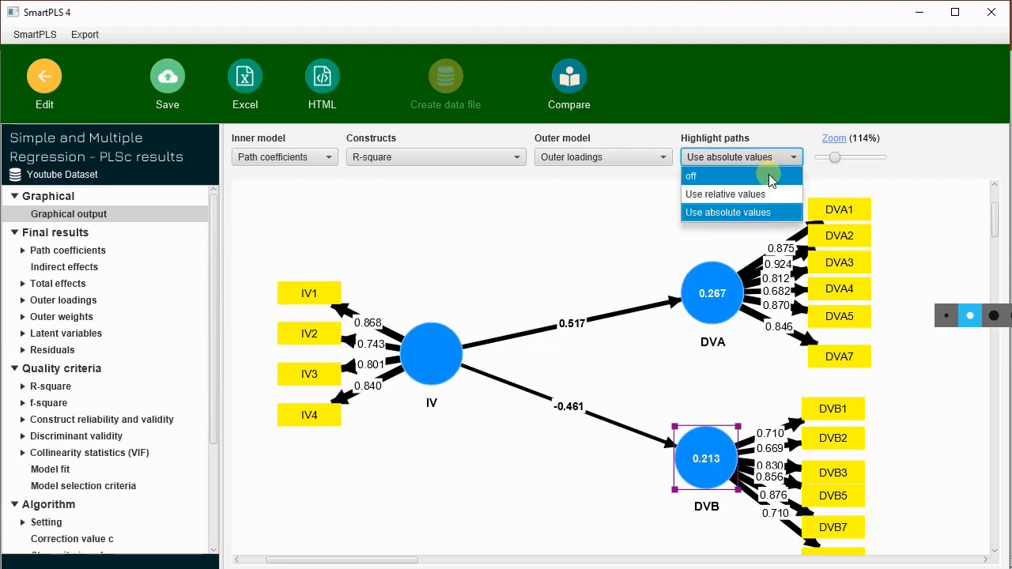
click(770, 176)
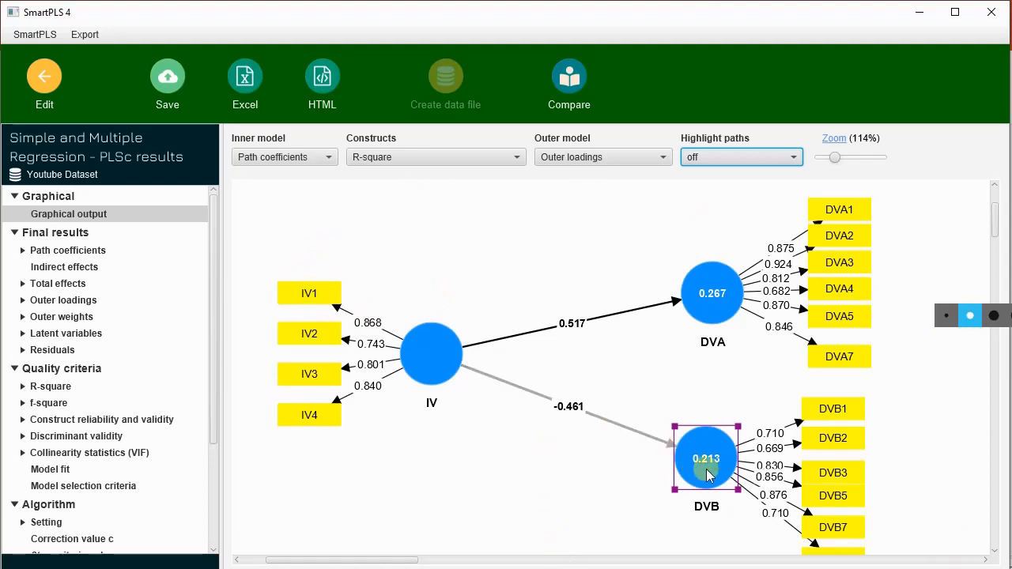
Step: Shift the DVB construct slightly so it lines up directly beneath DVA
mouse_move(720, 462)
drag(716, 461, 722, 459)
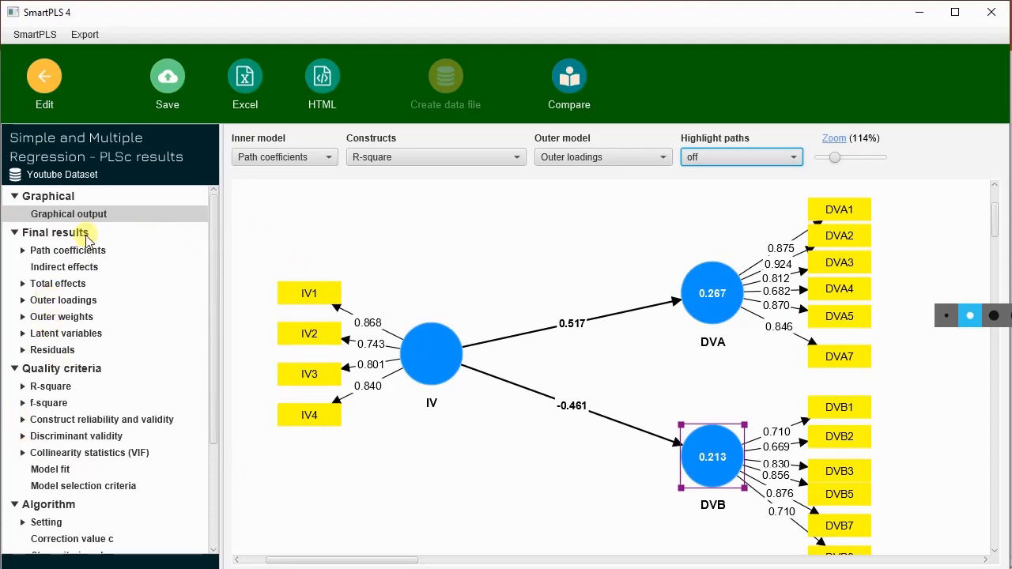
Step: Show the construct reliability and validity overview for DVA, DVB and IV in the quality criteria
scroll(26, 324, down, 3)
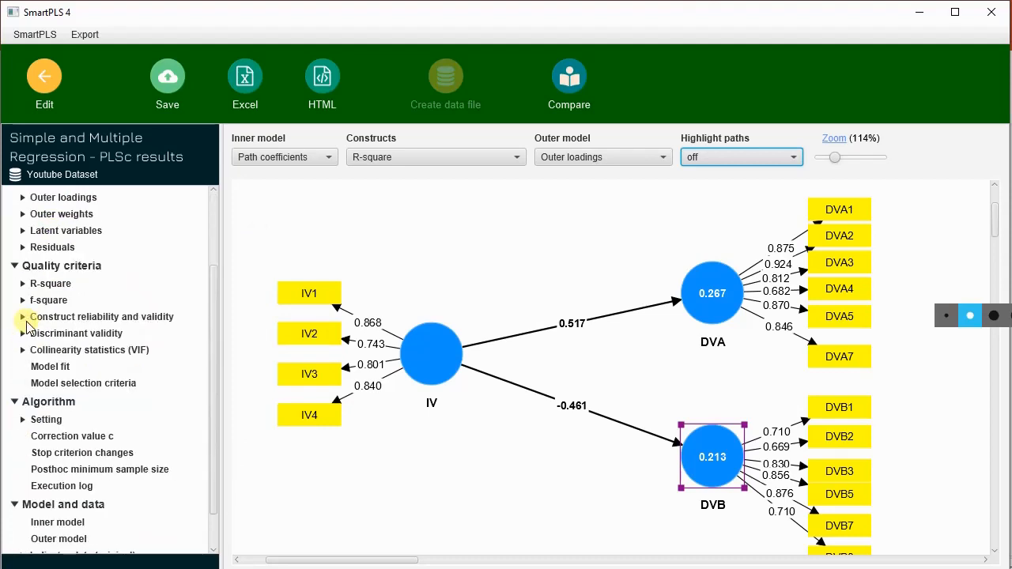
scroll(100, 284, up, 1)
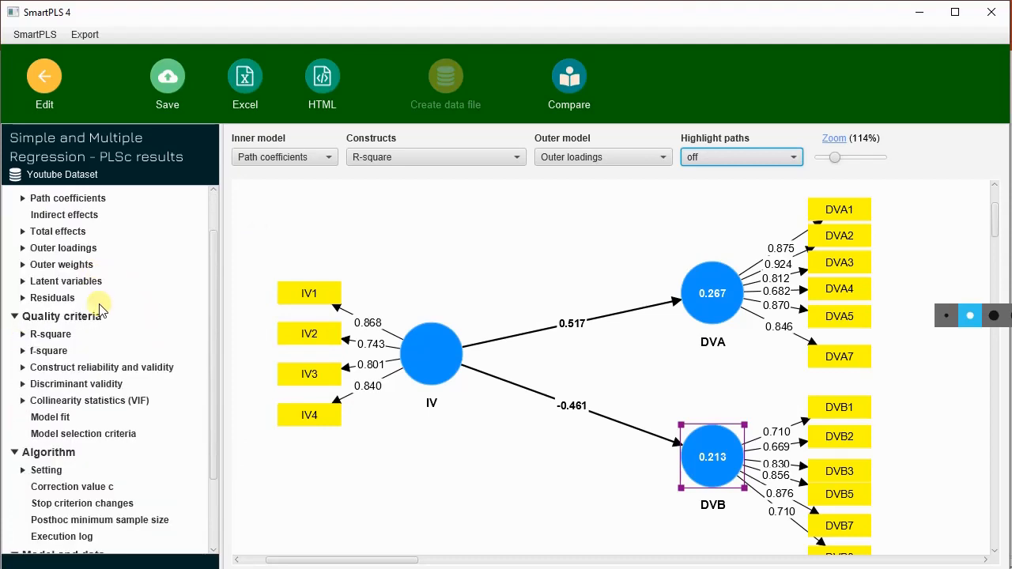
click(93, 374)
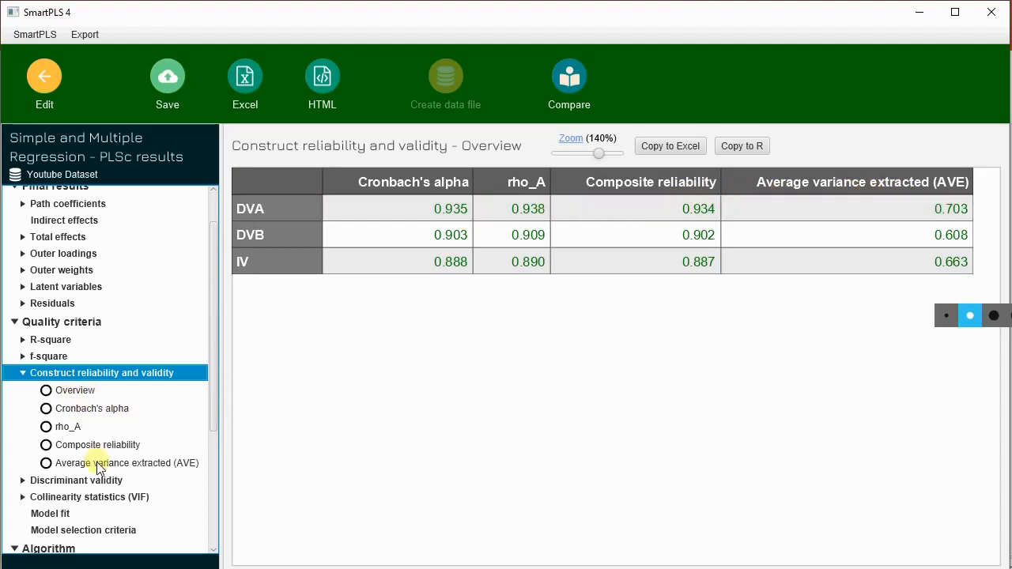
Step: Examine discriminant validity with the Heterotrait-monotrait ratio (HTMT) matrix and the Fornell-Larcker criterion
scroll(71, 430, down, 1)
click(92, 435)
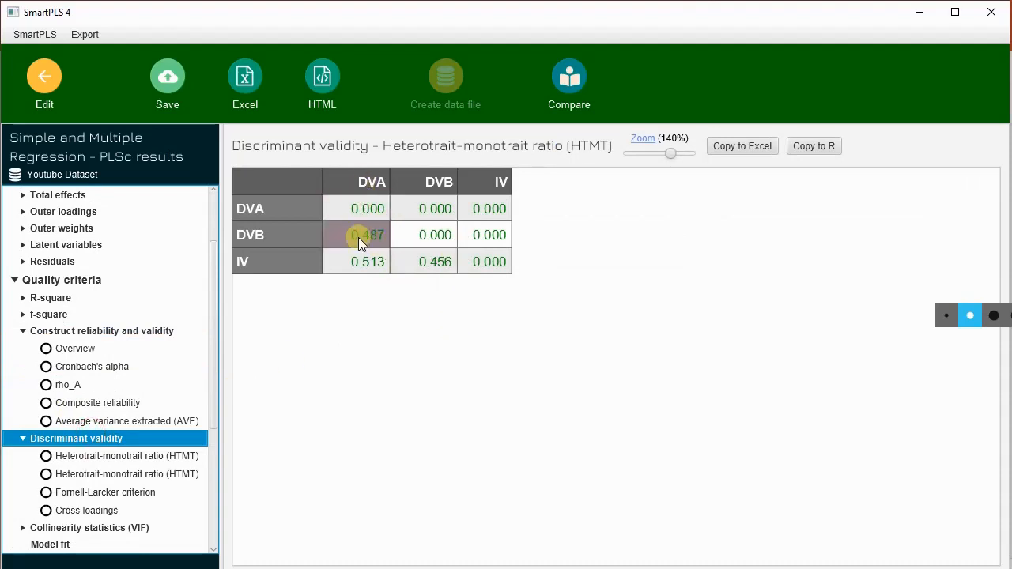
click(117, 459)
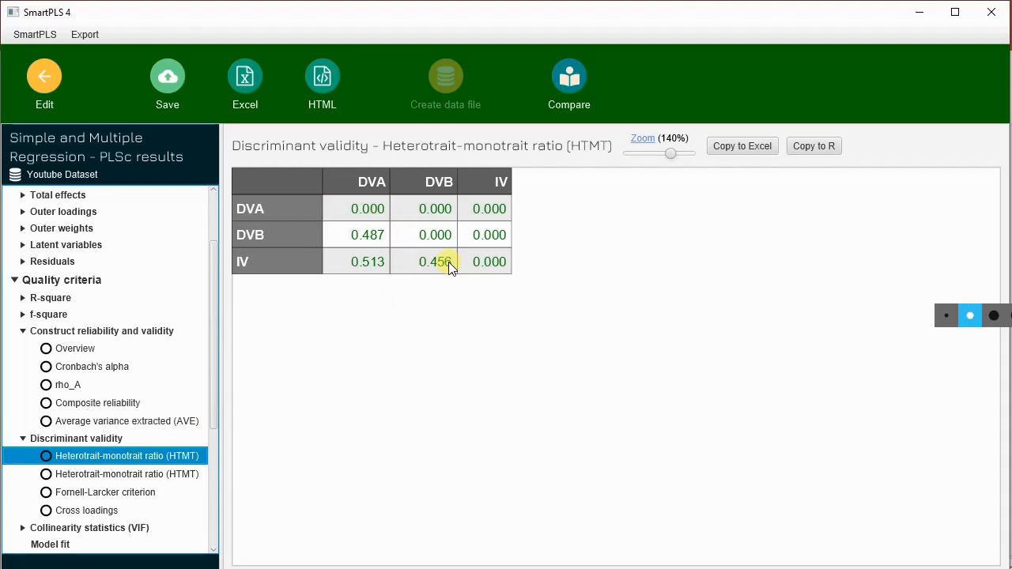
click(101, 494)
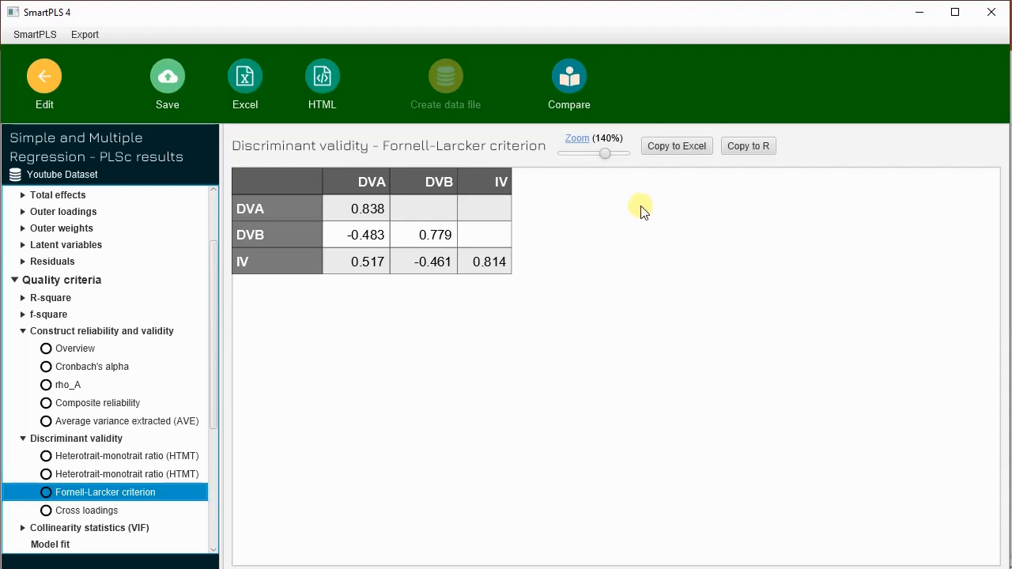
Step: Review the Model fit table and the Path coefficients matrix in the PLSc results
scroll(150, 422, down, 3)
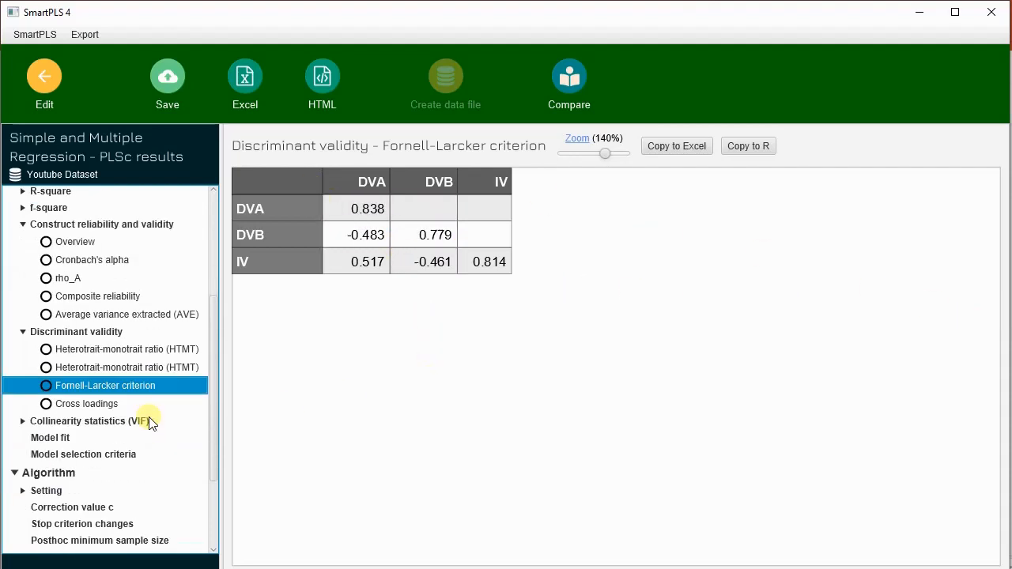
click(39, 439)
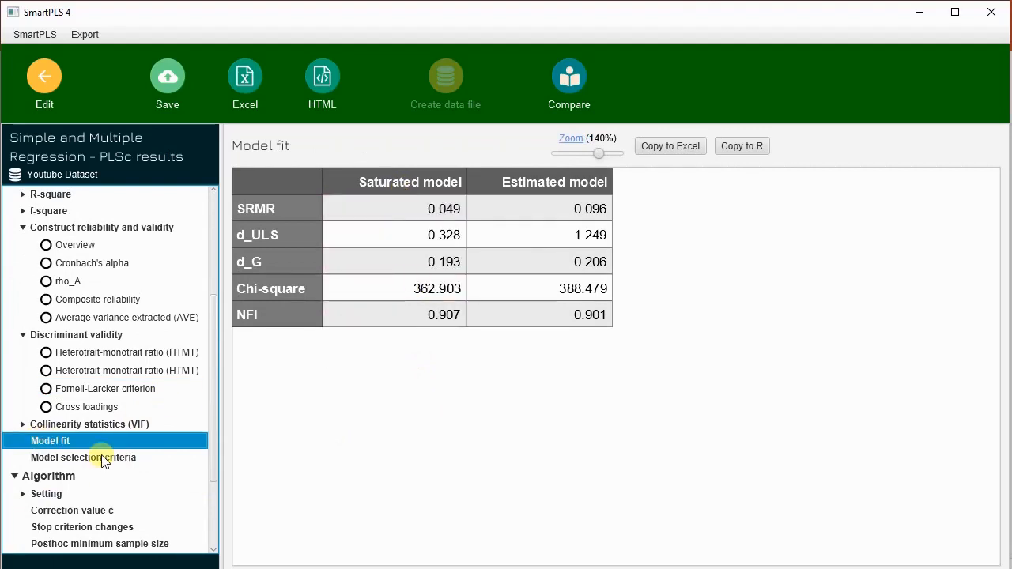
scroll(132, 267, up, 3)
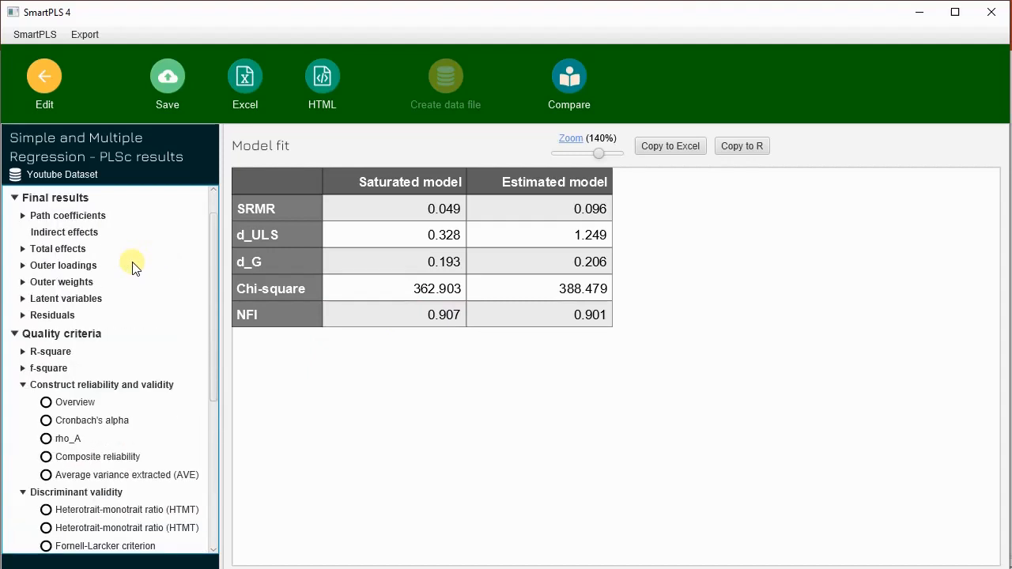
scroll(132, 267, up, 1)
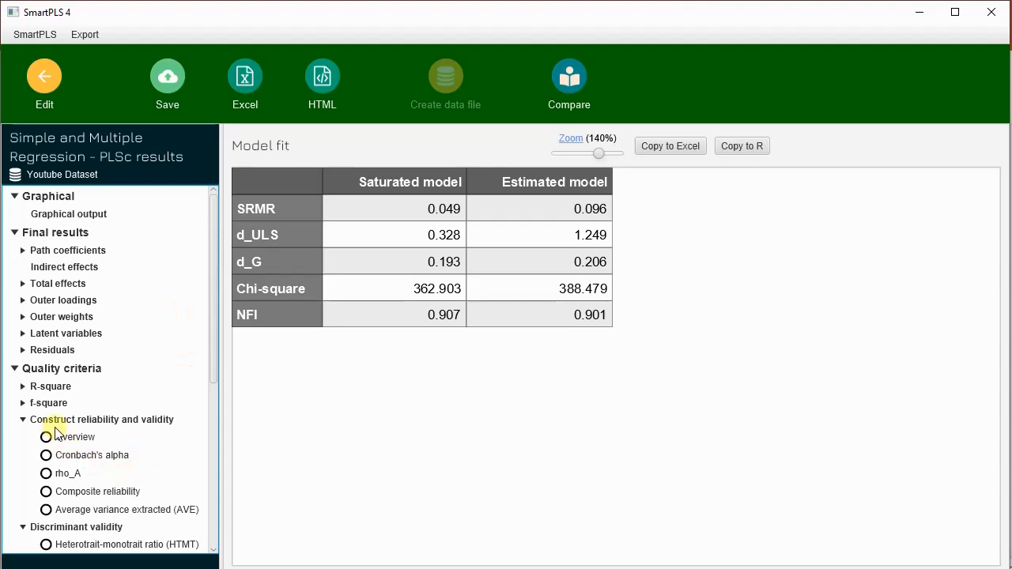
click(86, 251)
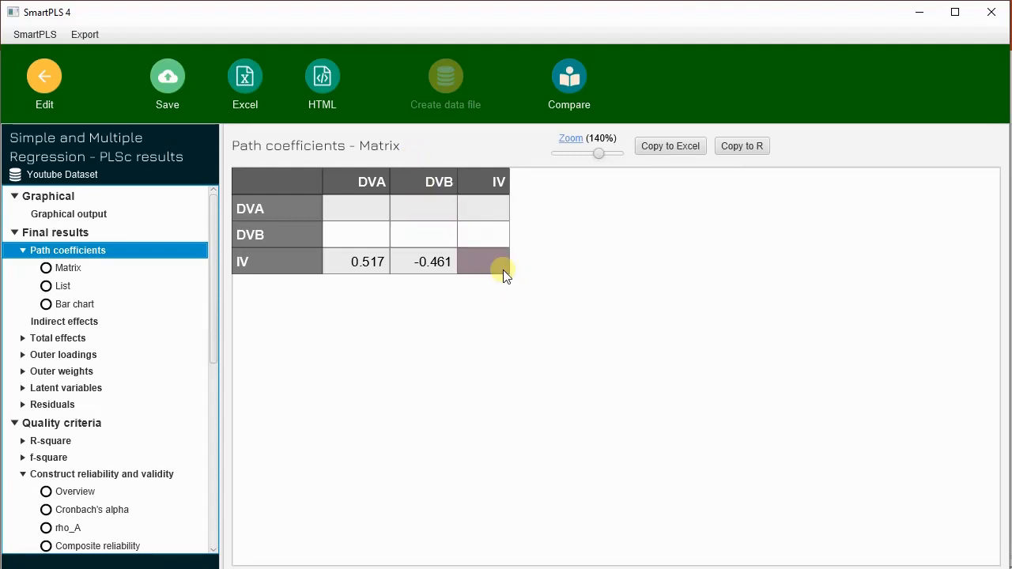
Step: Return from the PLSc results to the model and open the Consistent PLS-SEM bootstrapping setup
click(44, 76)
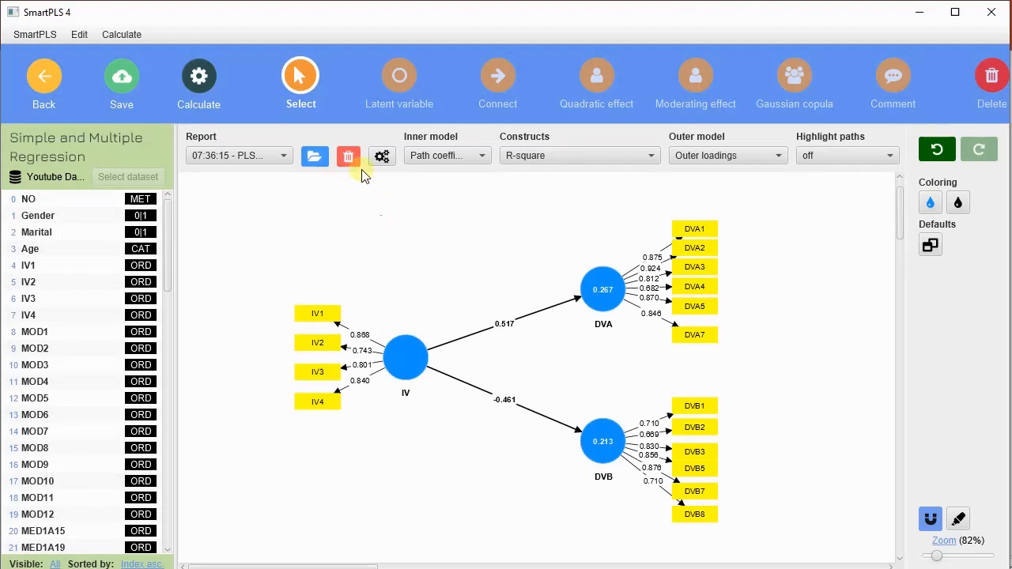
click(198, 87)
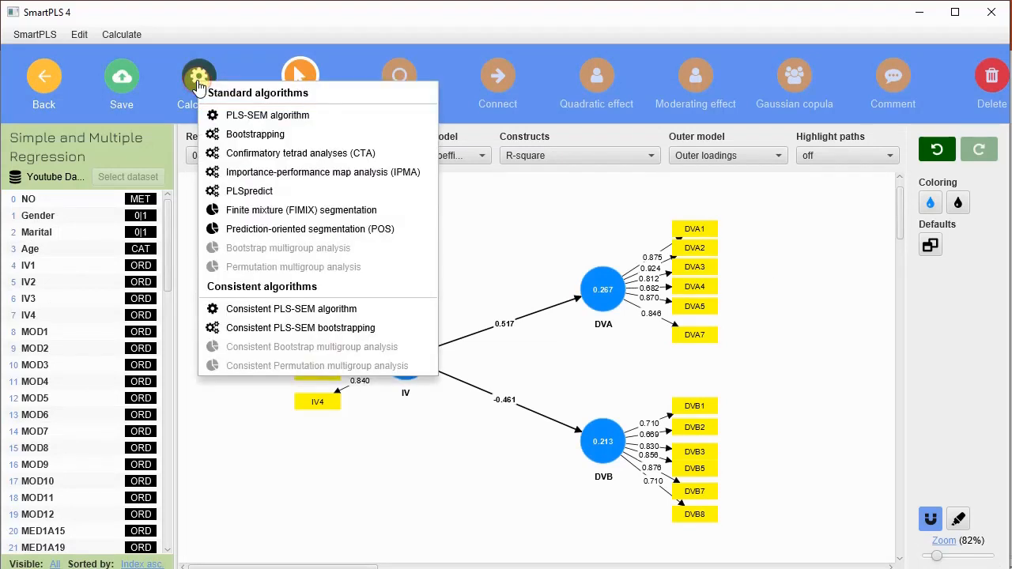
click(314, 330)
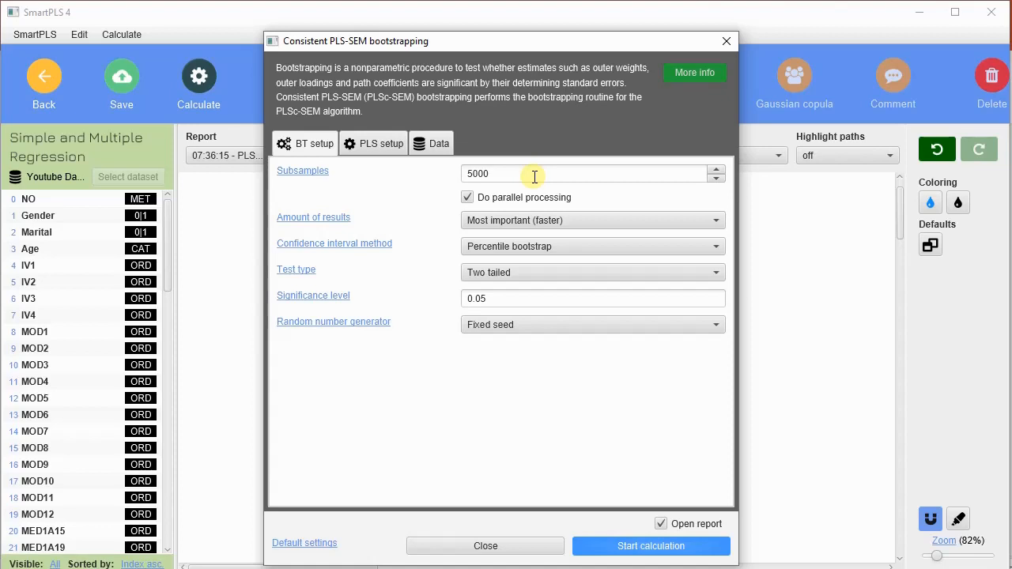
Step: Check the bootstrapping options for amount of results, test type and random number generator, keeping Most important (faster), Two tailed and Fixed seed
click(683, 222)
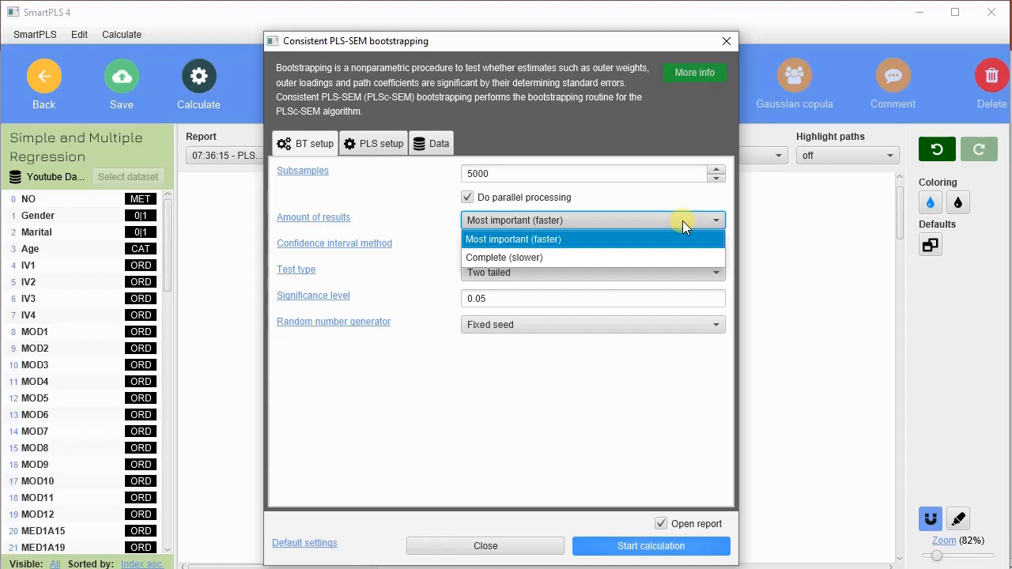
click(682, 221)
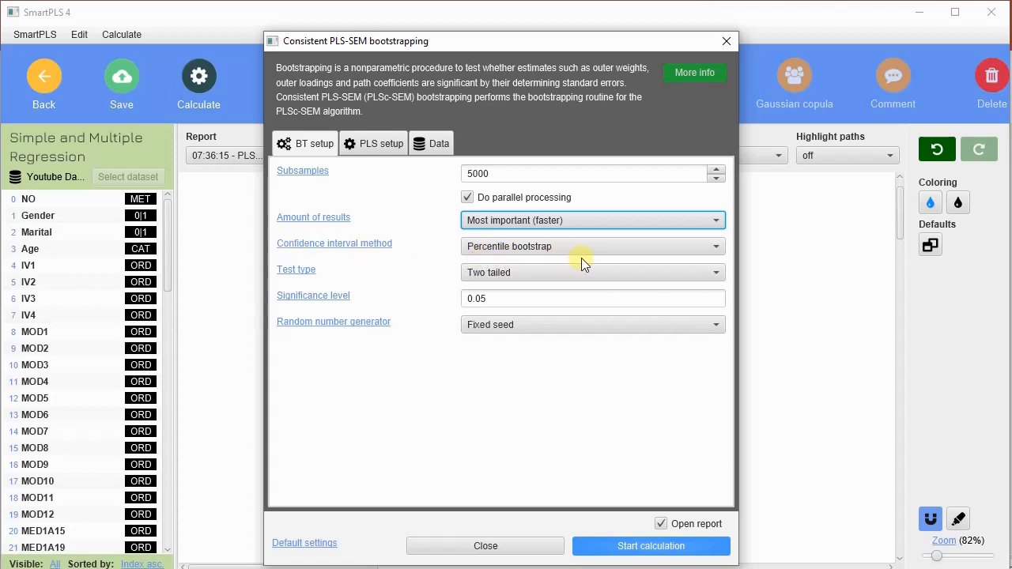
click(521, 274)
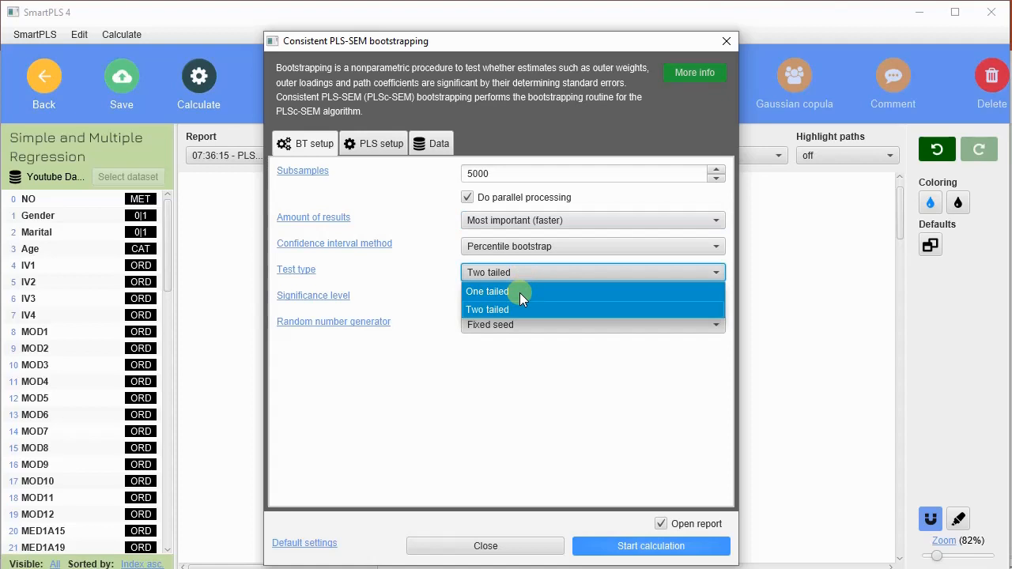
click(427, 285)
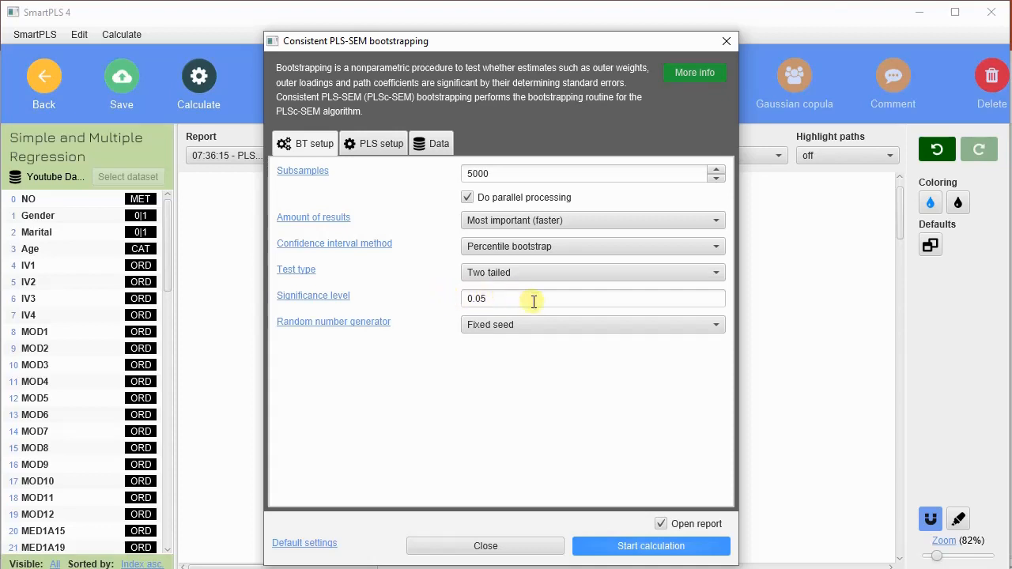
click(635, 325)
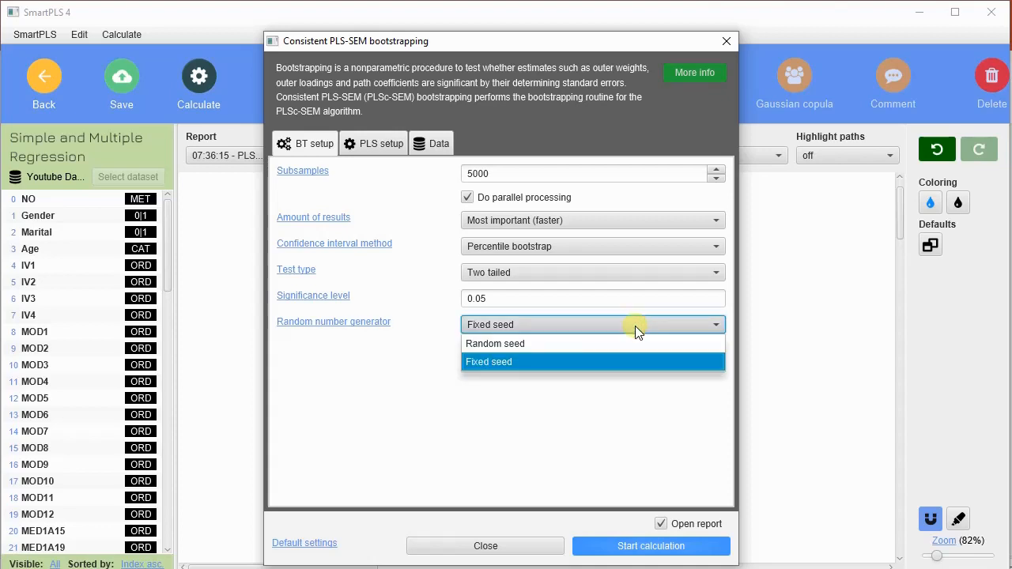
click(635, 326)
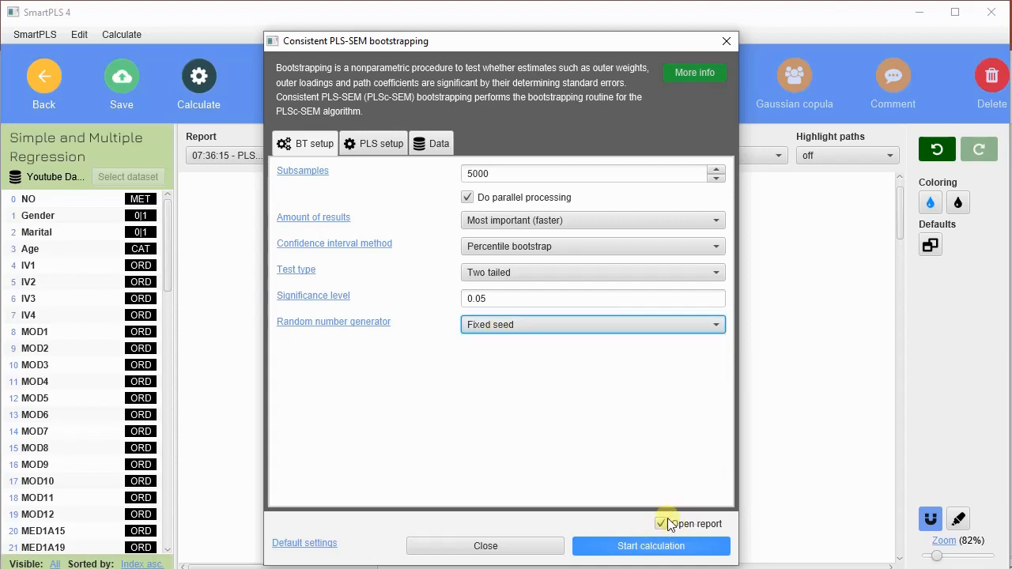
Step: Check the PLS weighting scheme and the data weighting vector, and run the consistent bootstrapping calculation
click(368, 149)
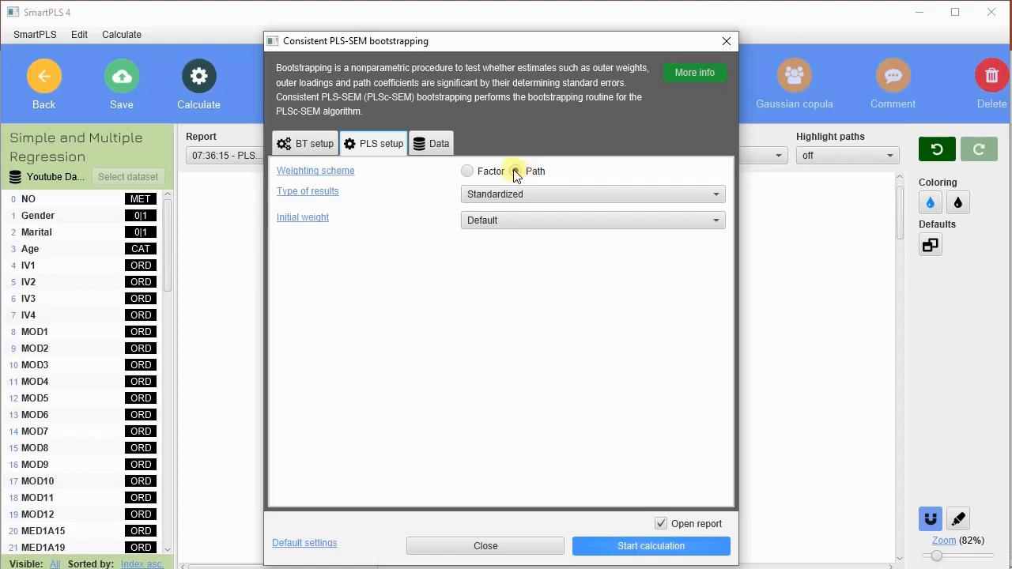
click(435, 141)
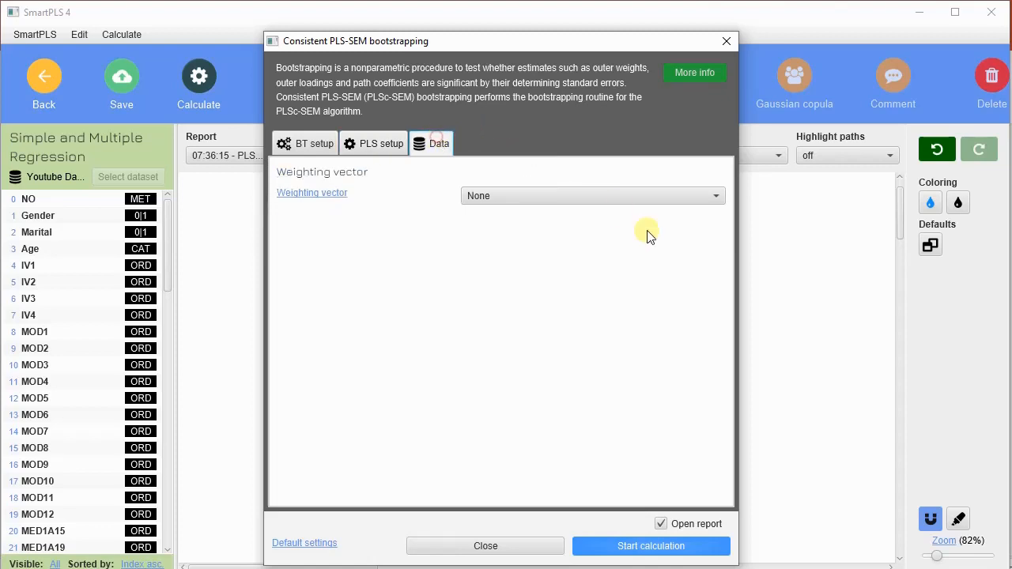
click(687, 553)
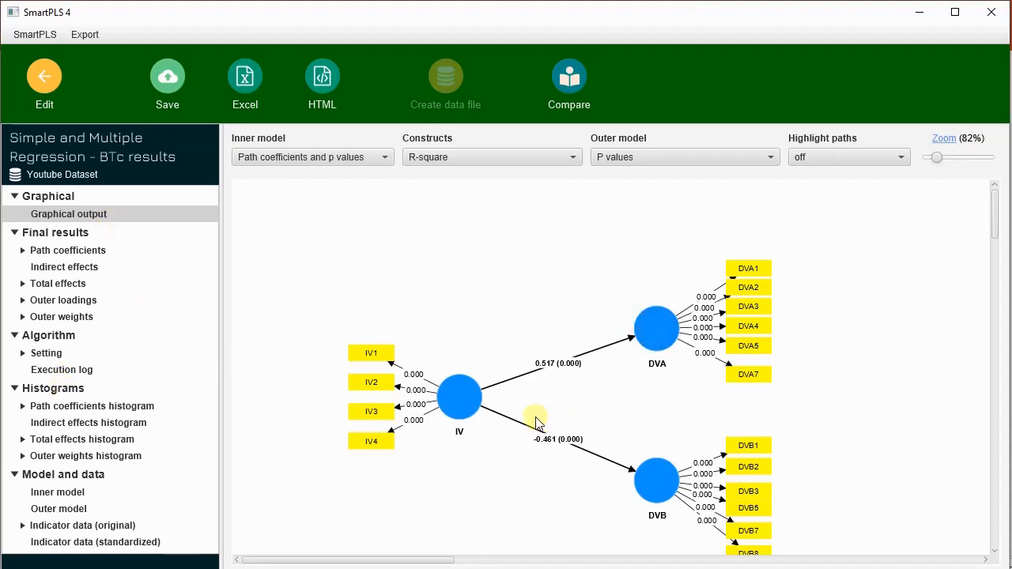
Step: Show P values on the inner model paths of the bootstrapping graph and examine both paths from IV at 114% zoom
click(372, 156)
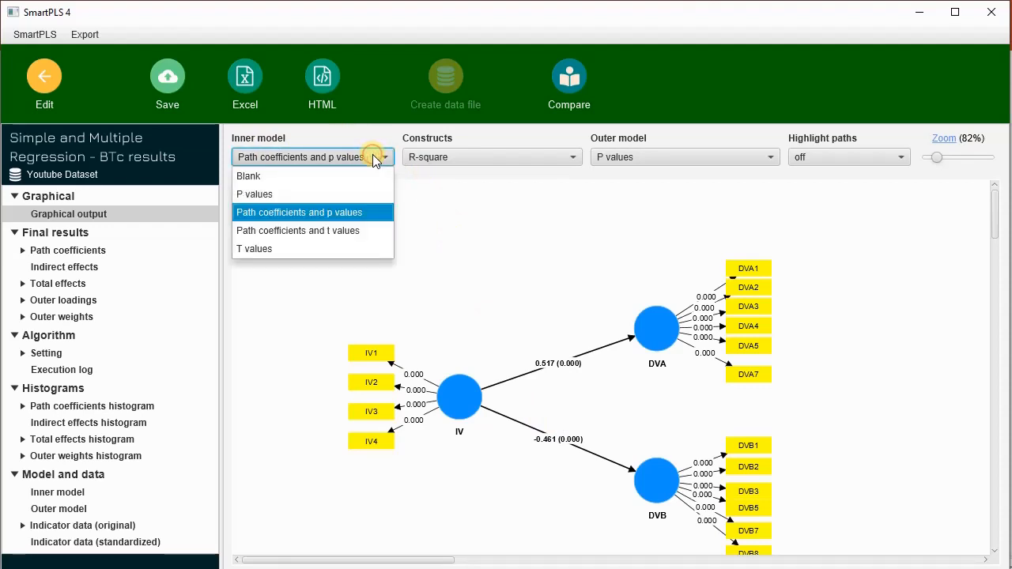
click(339, 194)
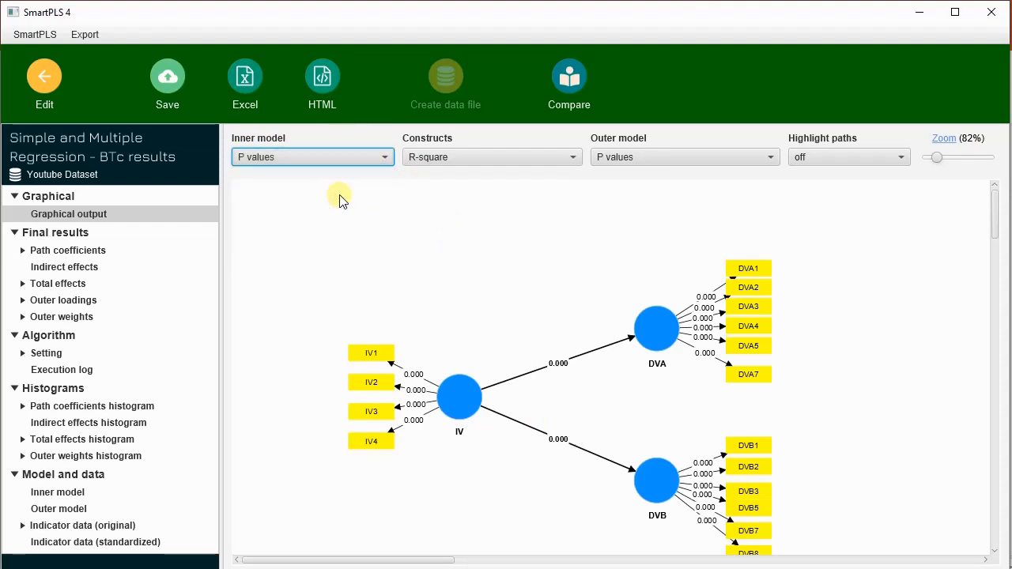
drag(937, 164, 942, 158)
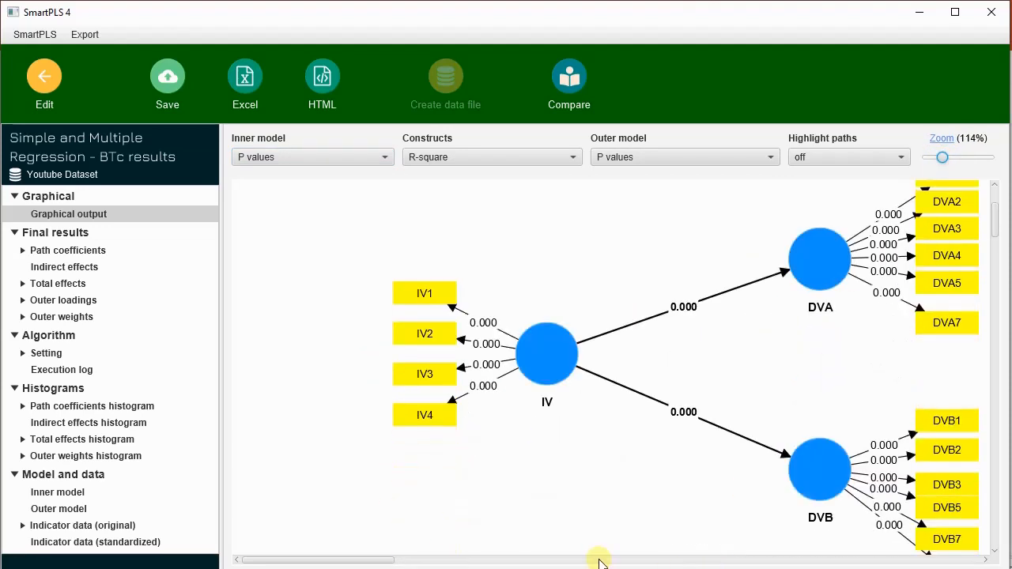
drag(355, 560, 380, 561)
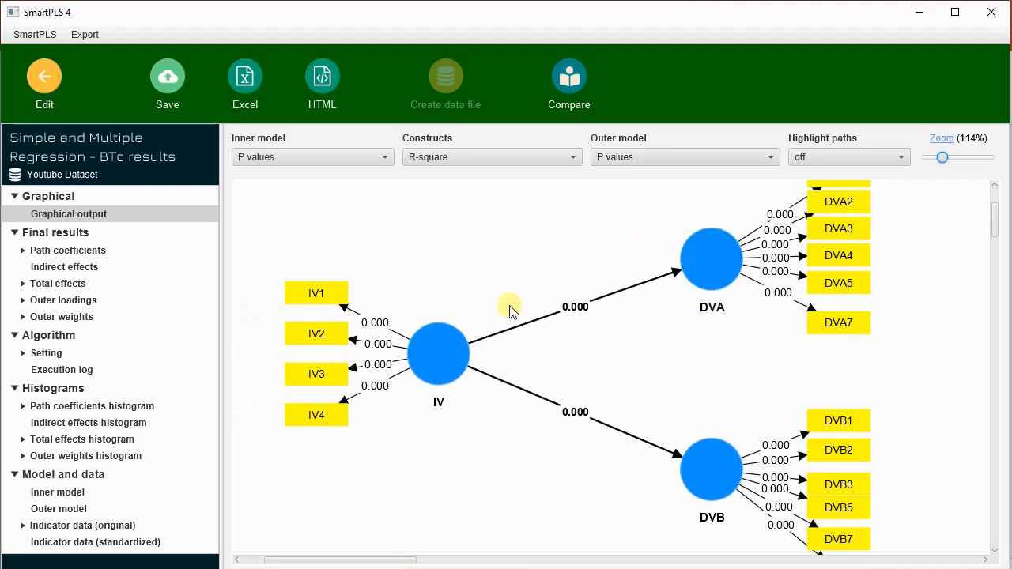
click(589, 314)
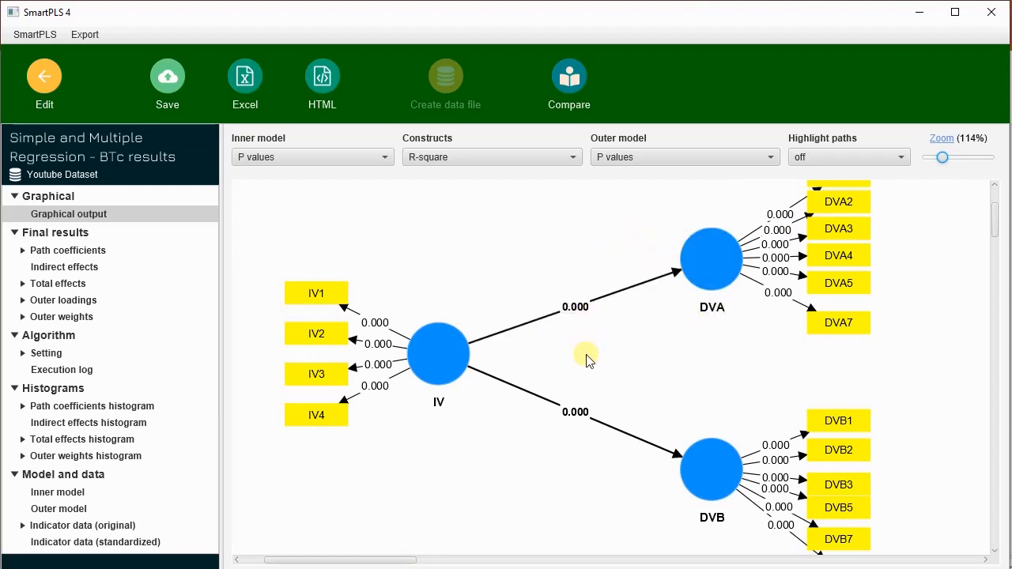
click(437, 350)
Step: Display path coefficients and p values on the inner model, and outer weights/loadings and p values on the outer model
click(362, 161)
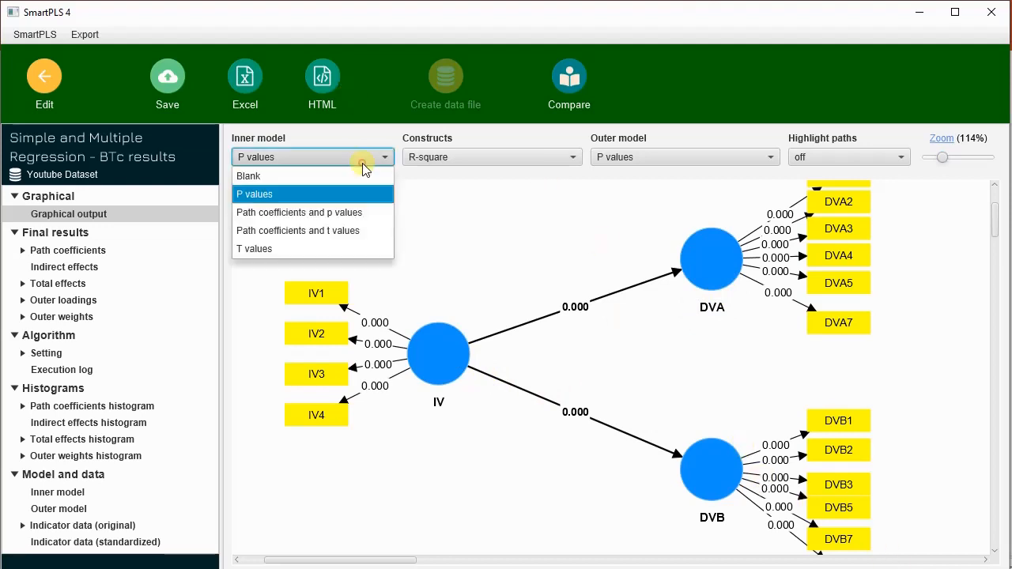
click(358, 212)
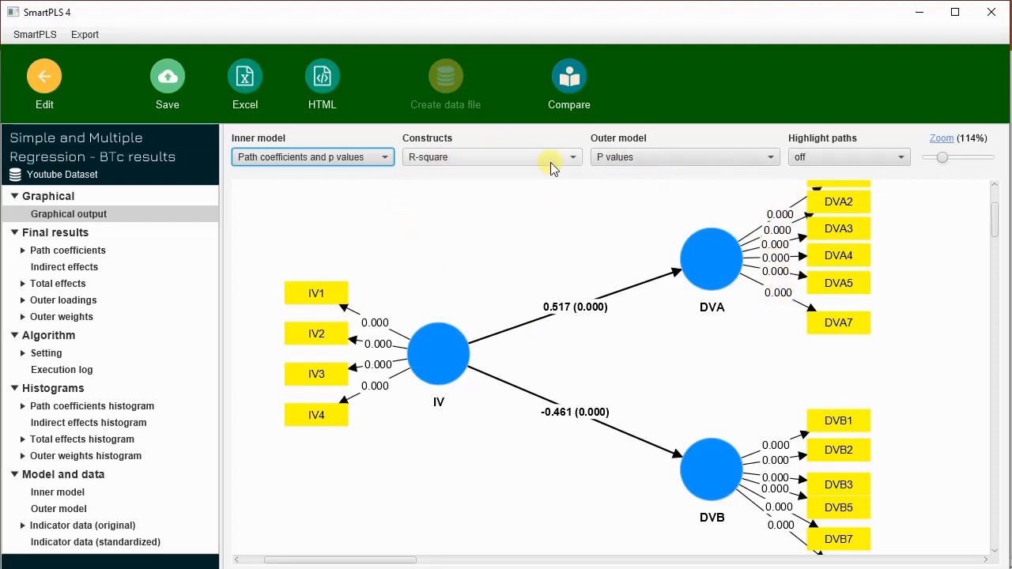
click(670, 156)
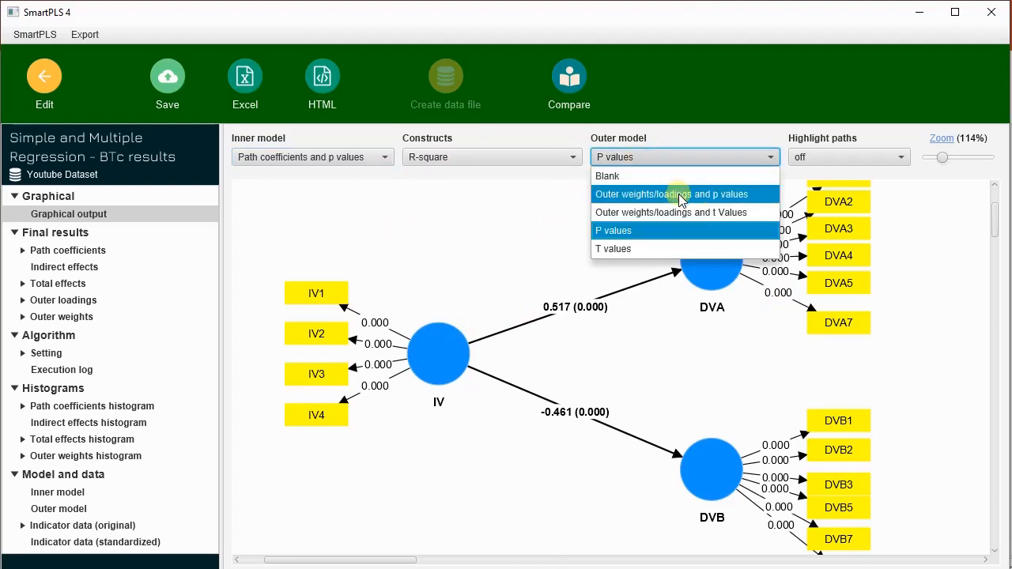
click(679, 194)
Step: Compare the outer model displays Blank, Outer weights/loadings and t Values, and P values on the graph
click(710, 160)
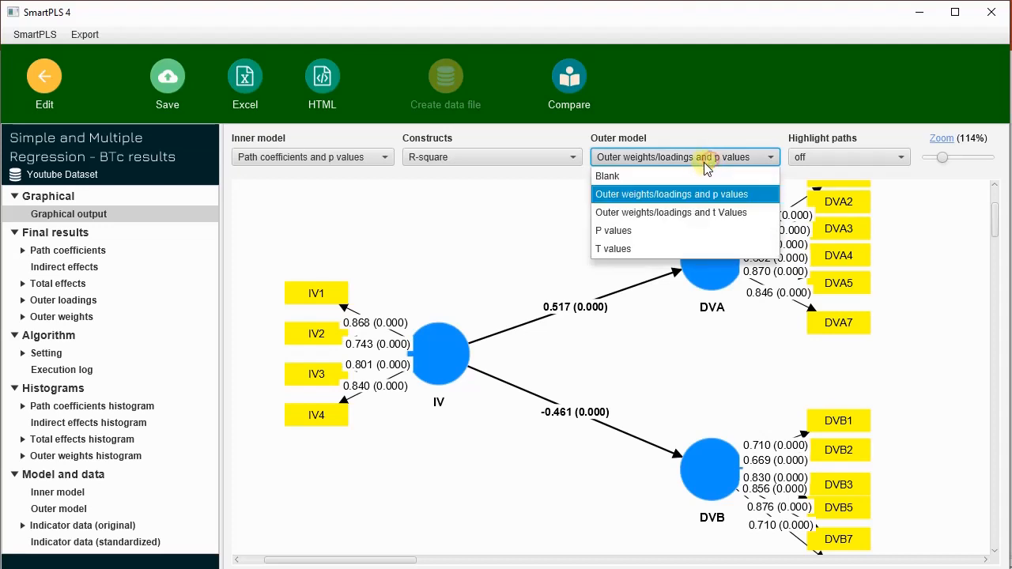
click(685, 174)
click(703, 153)
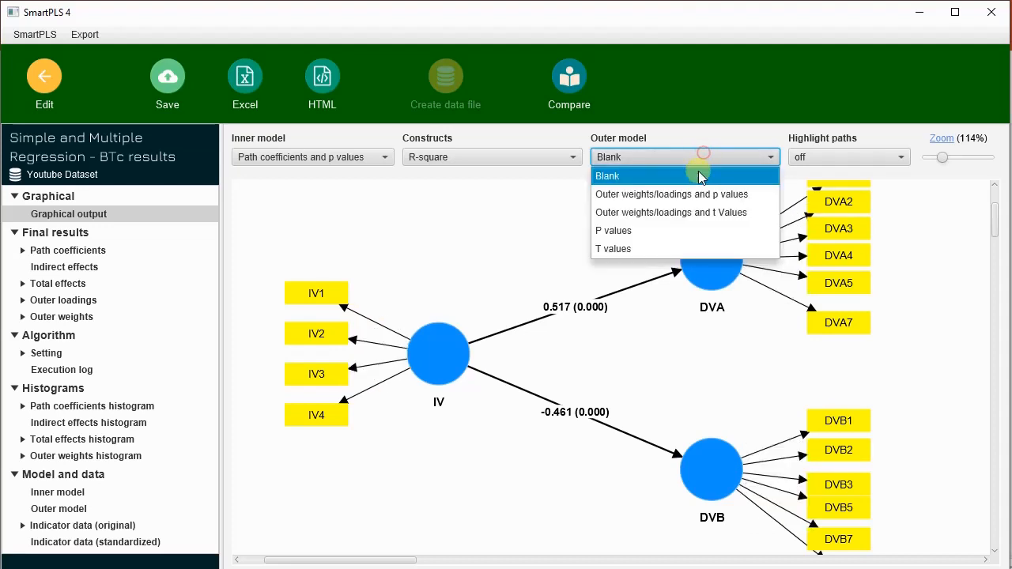
click(694, 213)
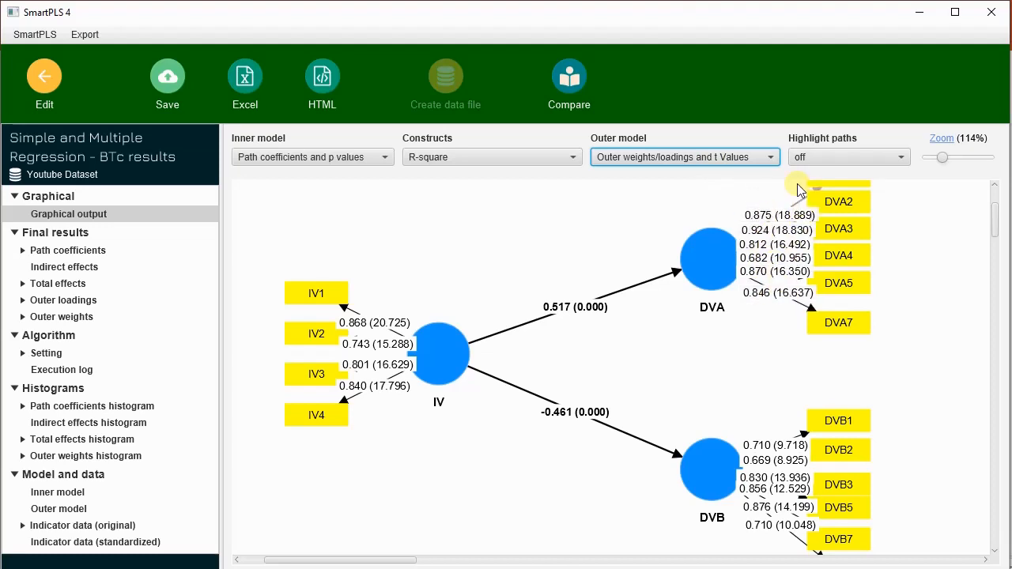
click(749, 157)
click(726, 231)
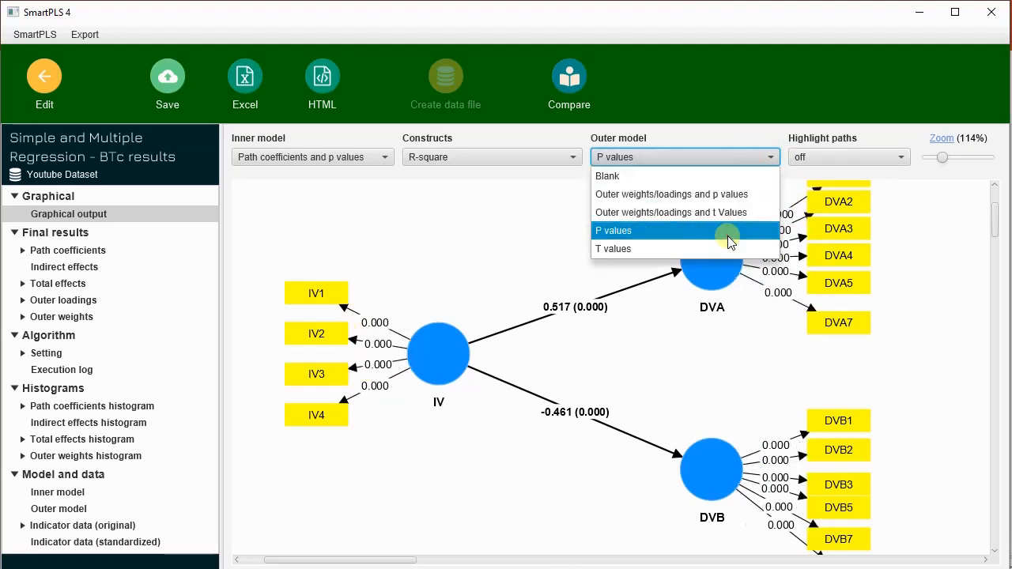
Step: Display T values on the outer model, and path coefficients and t values on the inner model
click(730, 161)
click(724, 244)
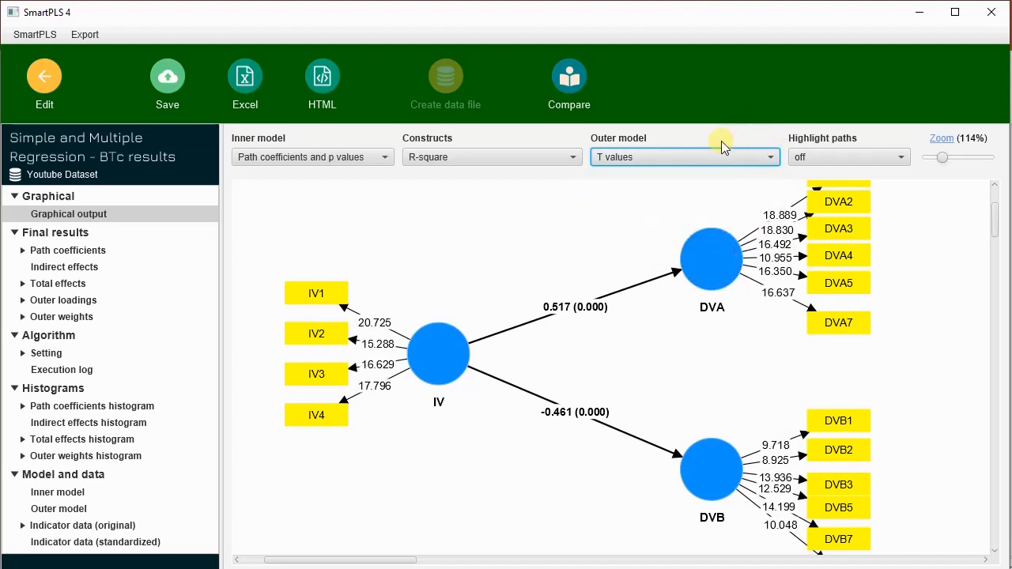
click(340, 156)
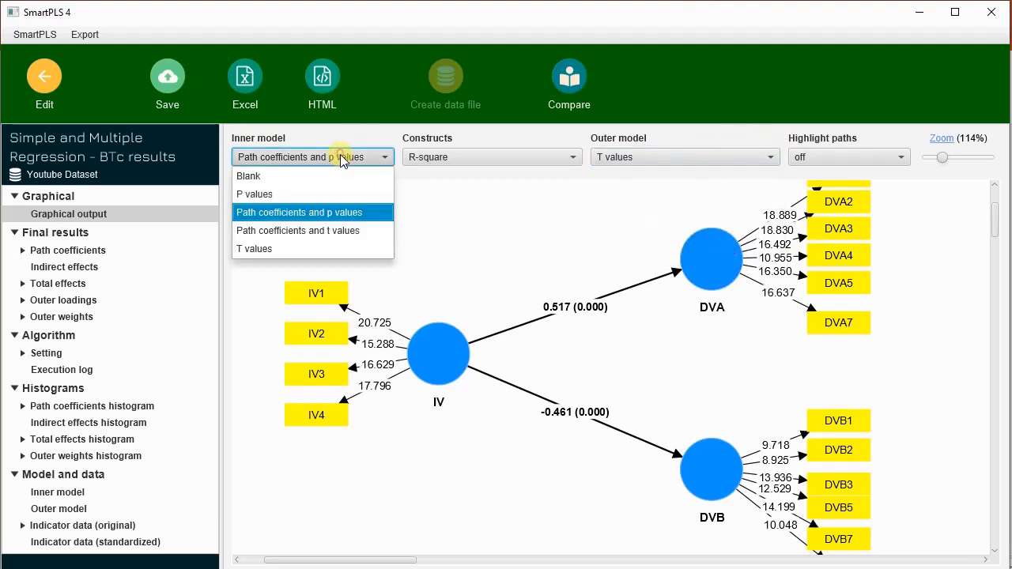
click(351, 231)
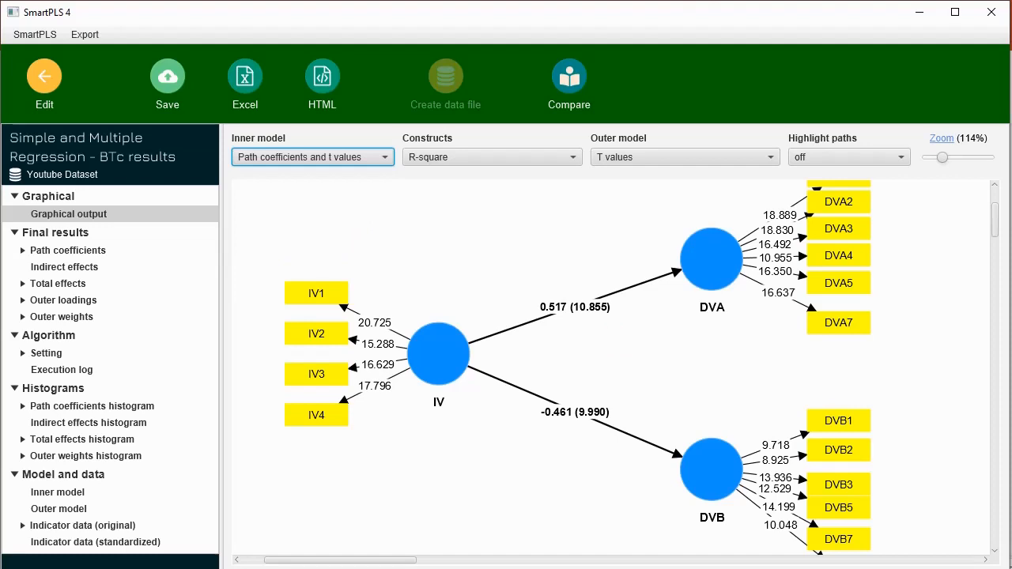
click(995, 245)
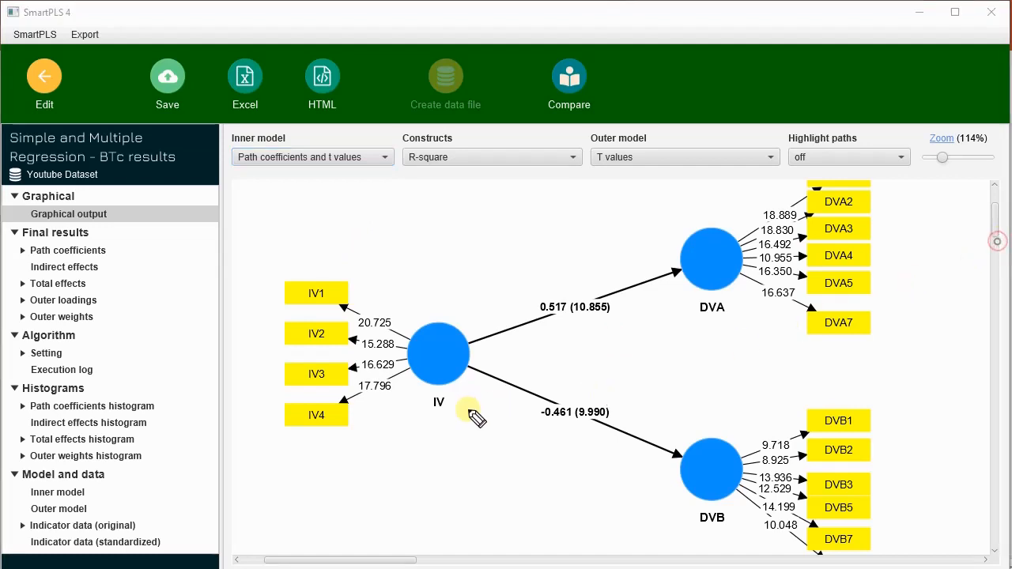
mouse_move(450, 474)
mouse_down()
mouse_move(458, 484)
mouse_move(499, 454)
mouse_move(514, 466)
mouse_up()
mouse_move(489, 501)
mouse_down()
mouse_move(486, 526)
mouse_move(515, 525)
mouse_move(644, 417)
mouse_move(641, 431)
mouse_up()
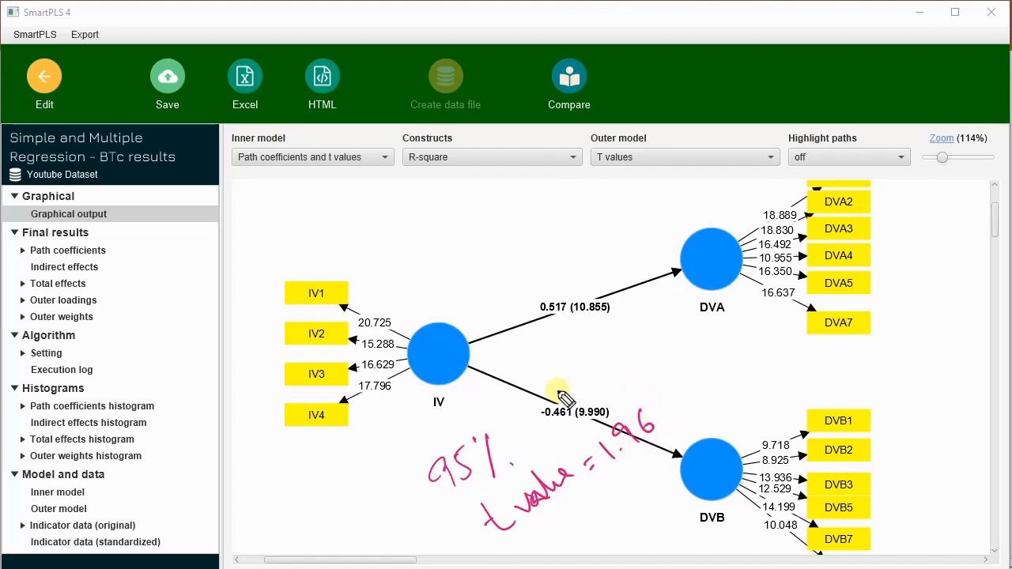
mouse_move(677, 381)
mouse_down()
mouse_move(663, 407)
mouse_move(699, 408)
mouse_up()
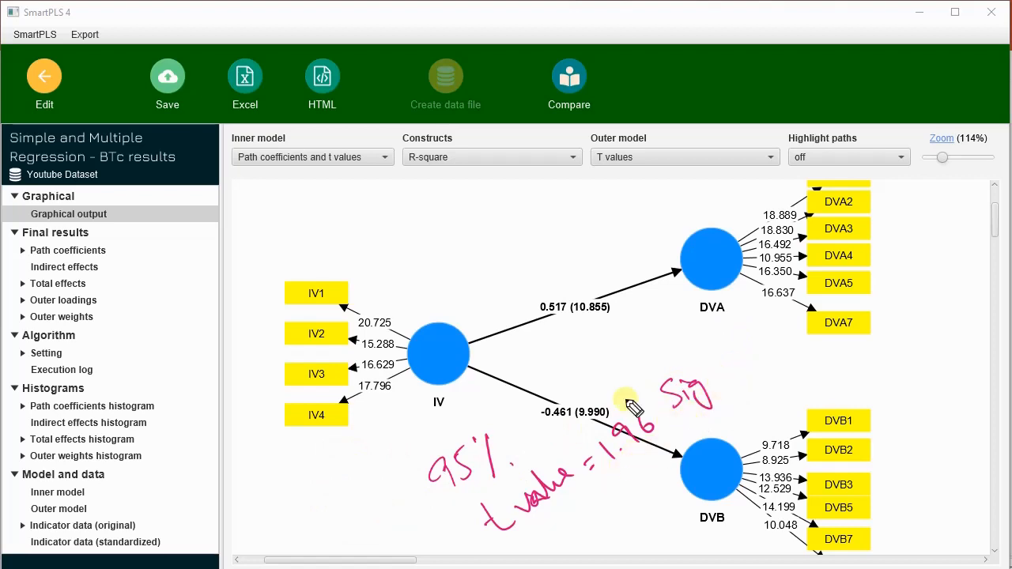
drag(615, 368, 639, 388)
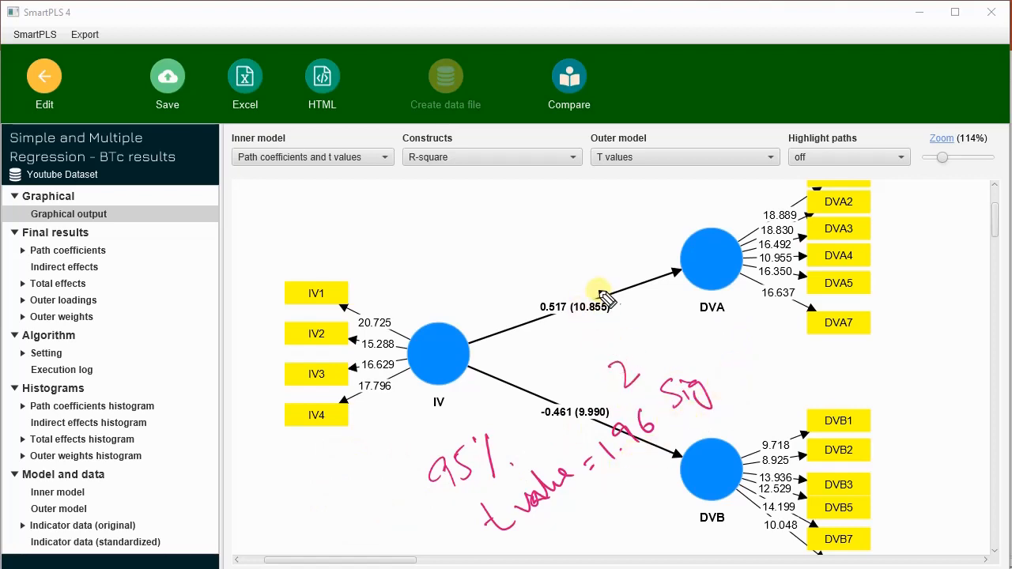
mouse_move(583, 283)
mouse_down()
mouse_move(579, 333)
mouse_move(586, 285)
mouse_move(603, 272)
mouse_up()
drag(610, 234, 633, 249)
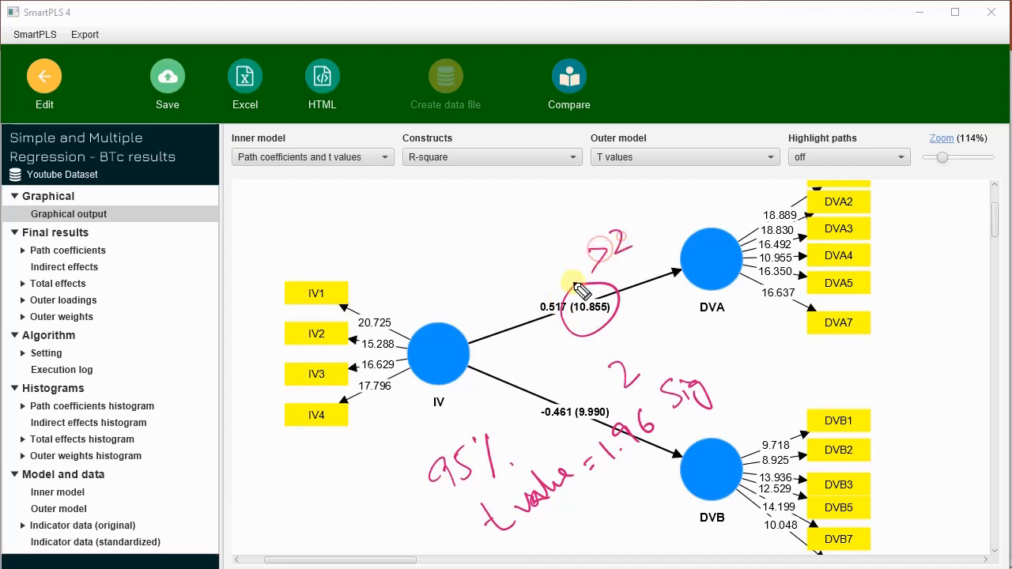
mouse_move(506, 273)
mouse_down()
mouse_move(491, 299)
mouse_move(514, 295)
mouse_move(524, 276)
mouse_move(532, 296)
mouse_move(569, 235)
mouse_move(593, 230)
mouse_move(606, 197)
mouse_move(635, 181)
mouse_up()
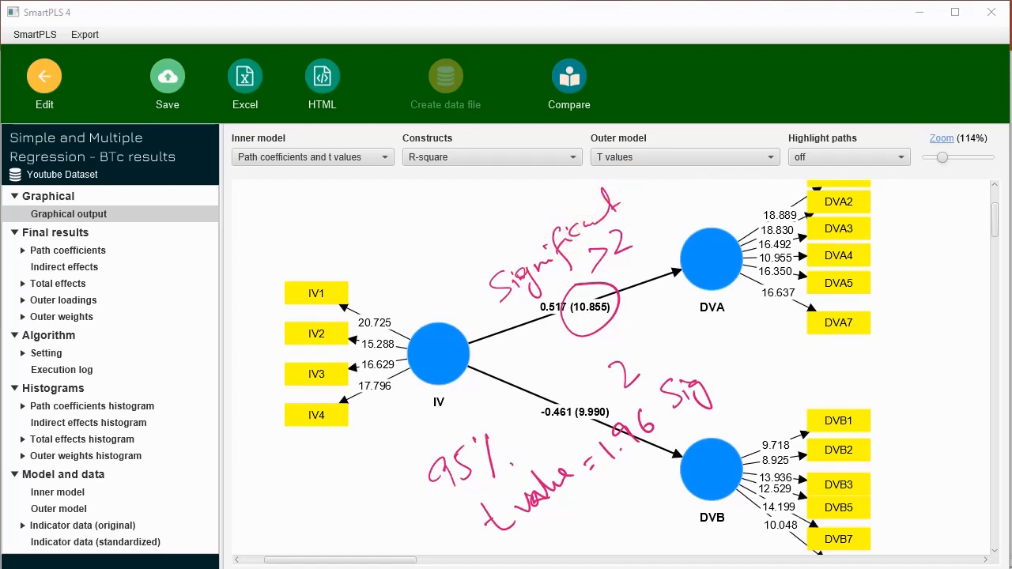
click(1010, 387)
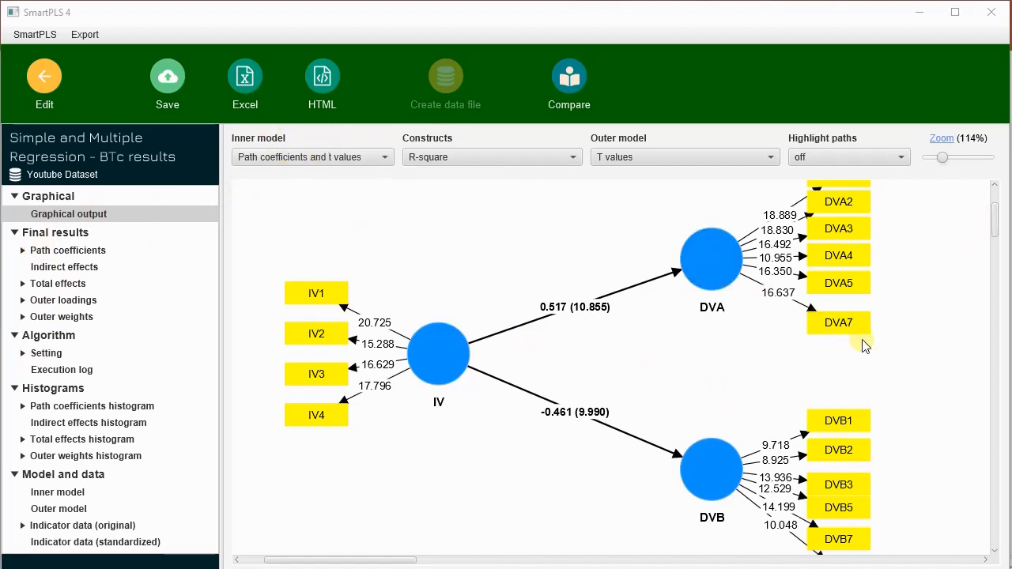
scroll(864, 352, up, 1)
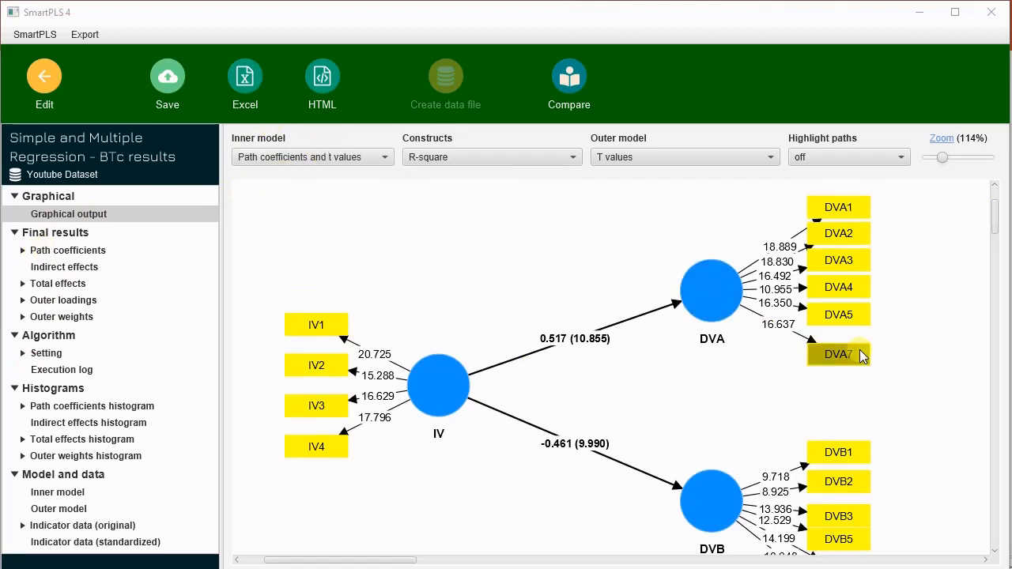
Step: Set the outer model display to Blank and show path coefficients and p values on the inner model
click(733, 150)
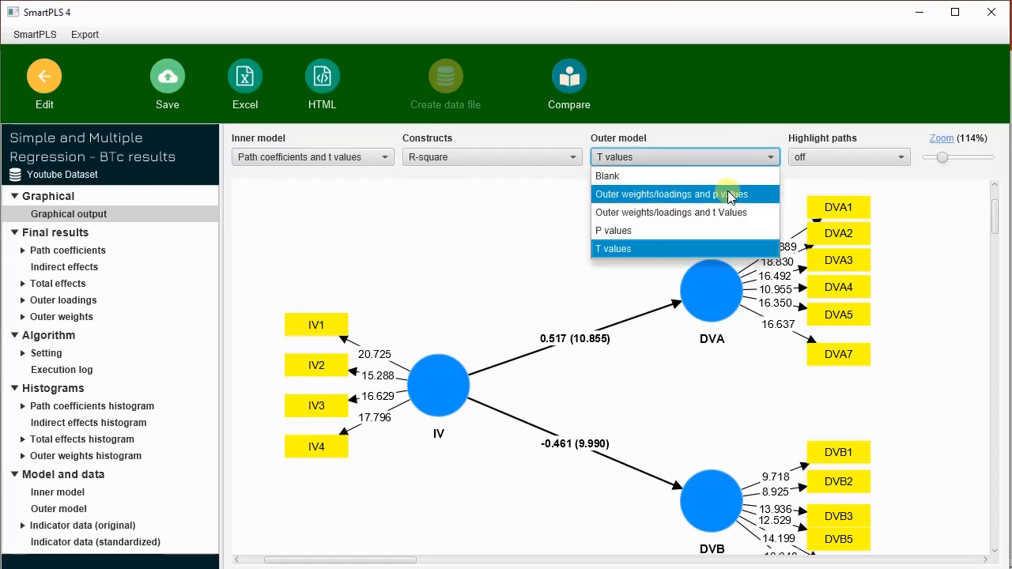
click(709, 173)
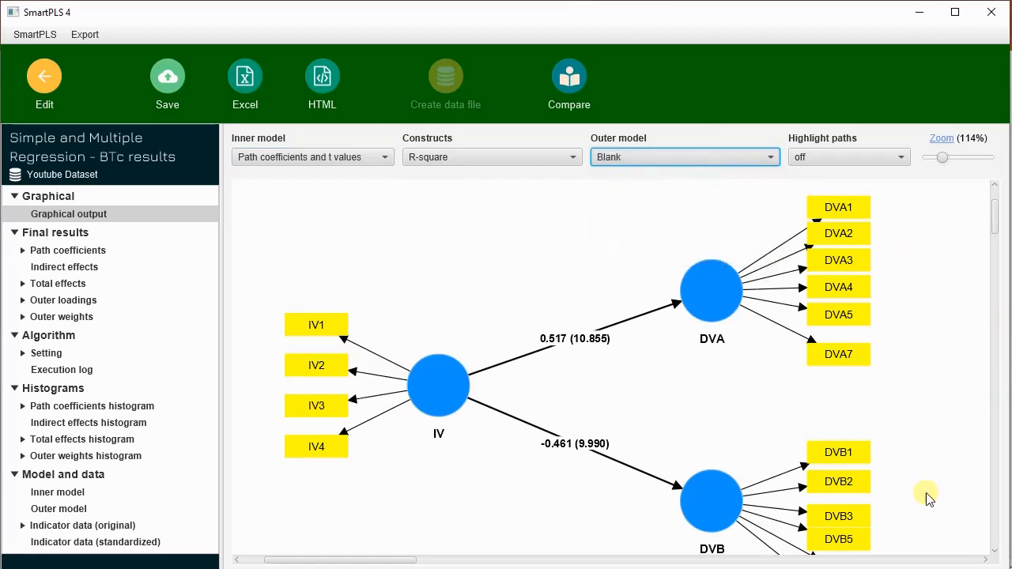
scroll(802, 365, down, 2)
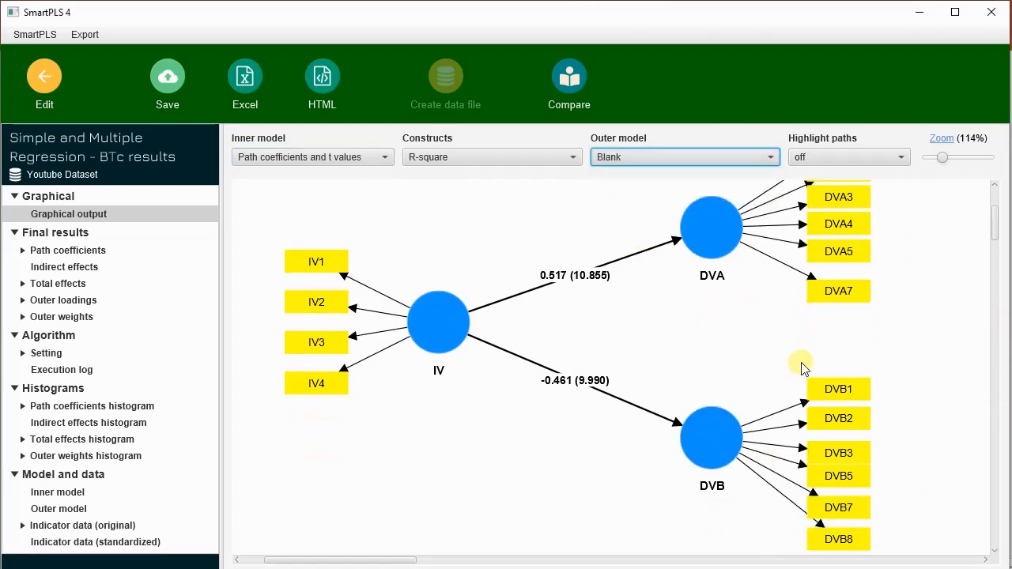
click(350, 159)
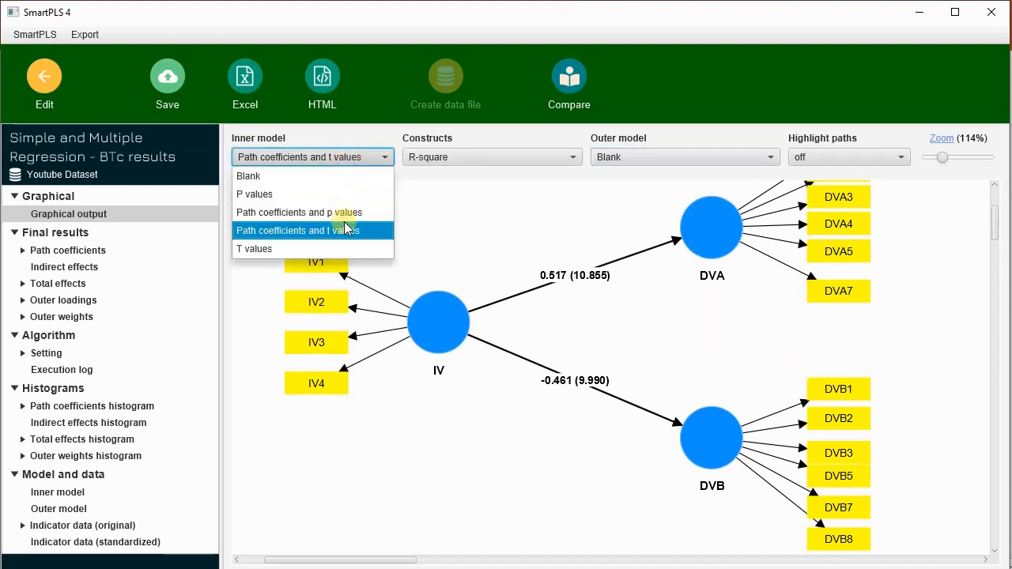
click(344, 219)
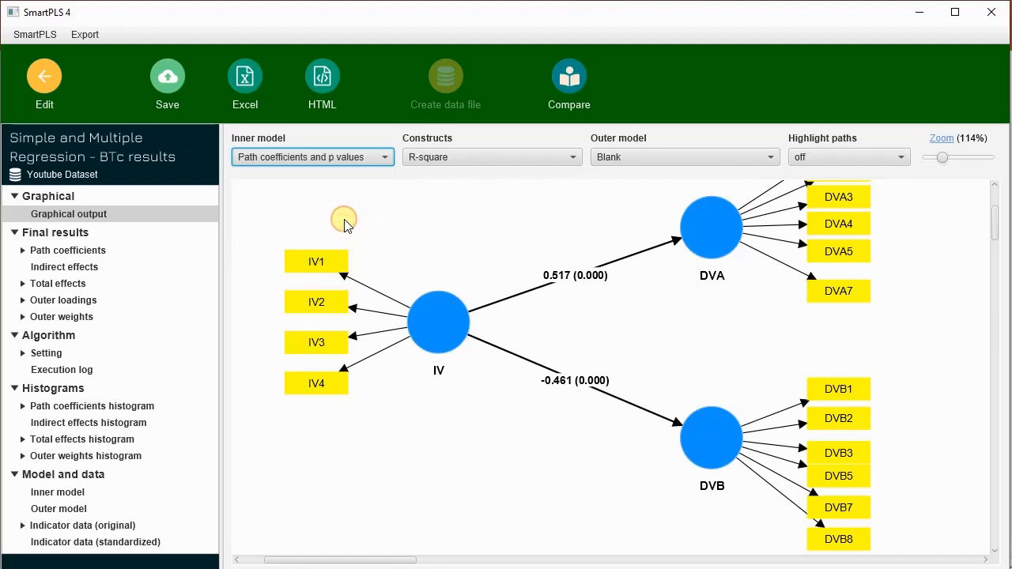
scroll(704, 393, up, 1)
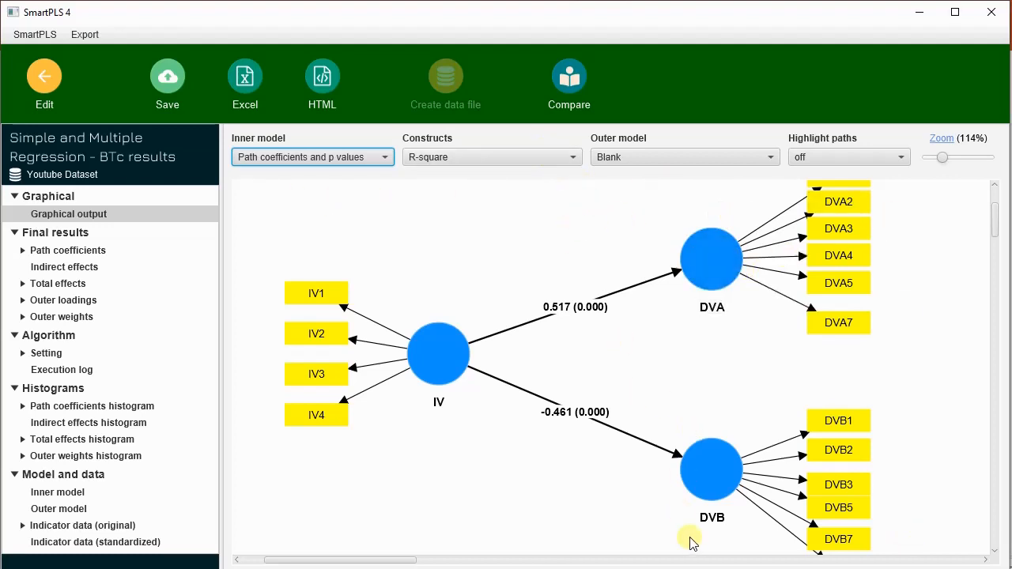
Step: Compare the Cronbach's alpha and R-square displays on the graph's constructs, checking the DVA and DVB circles
click(524, 158)
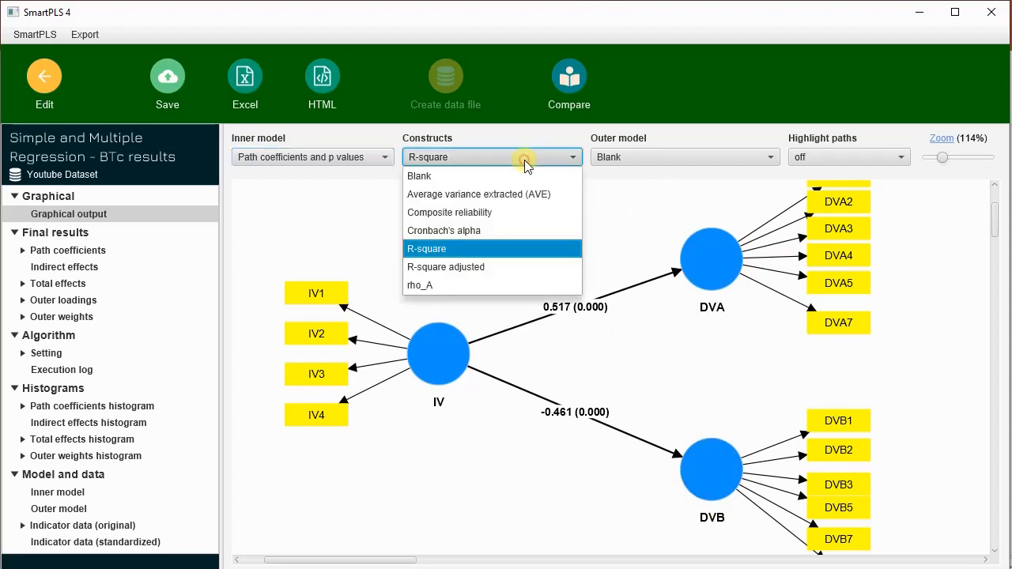
click(526, 232)
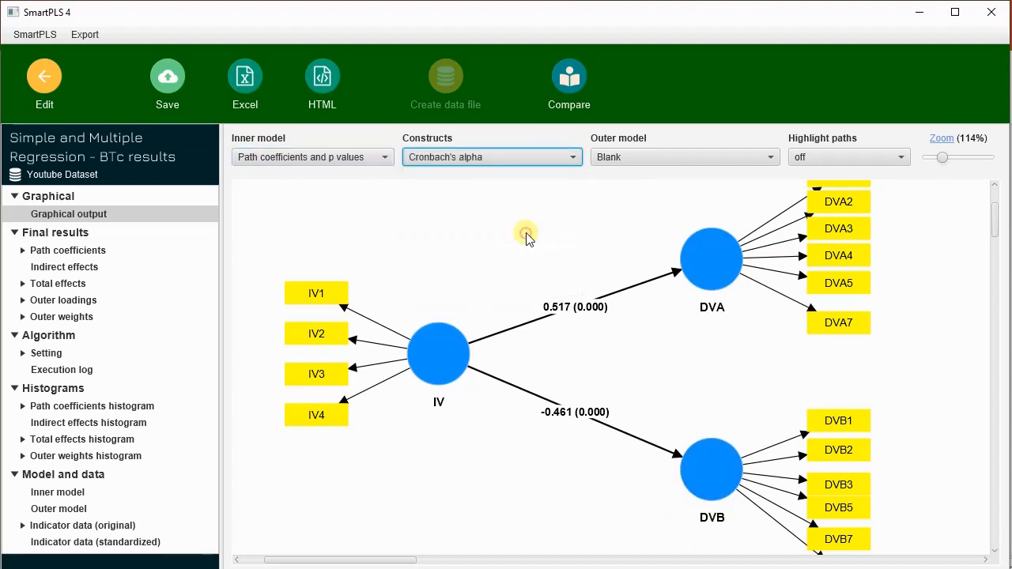
click(524, 158)
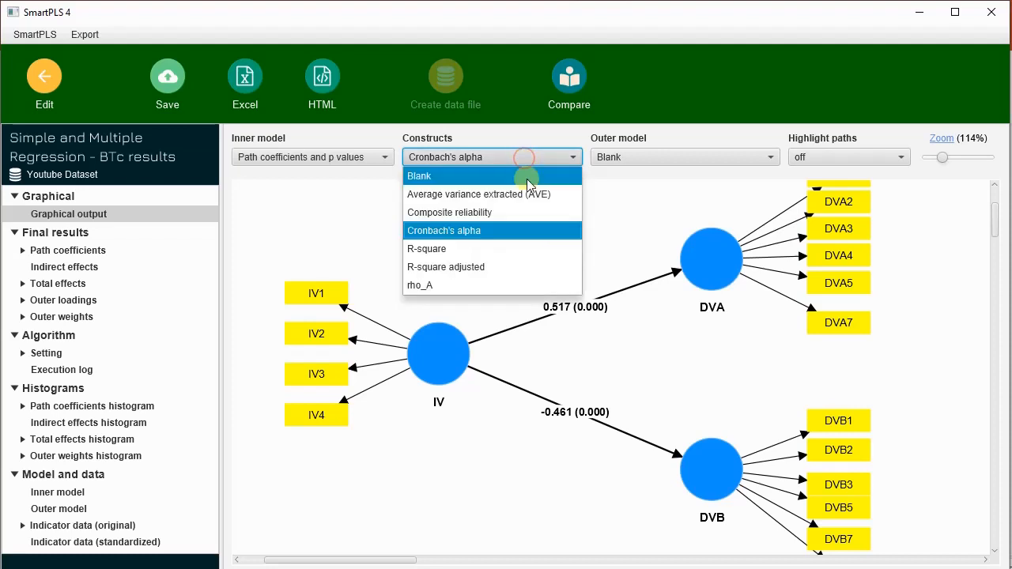
click(532, 250)
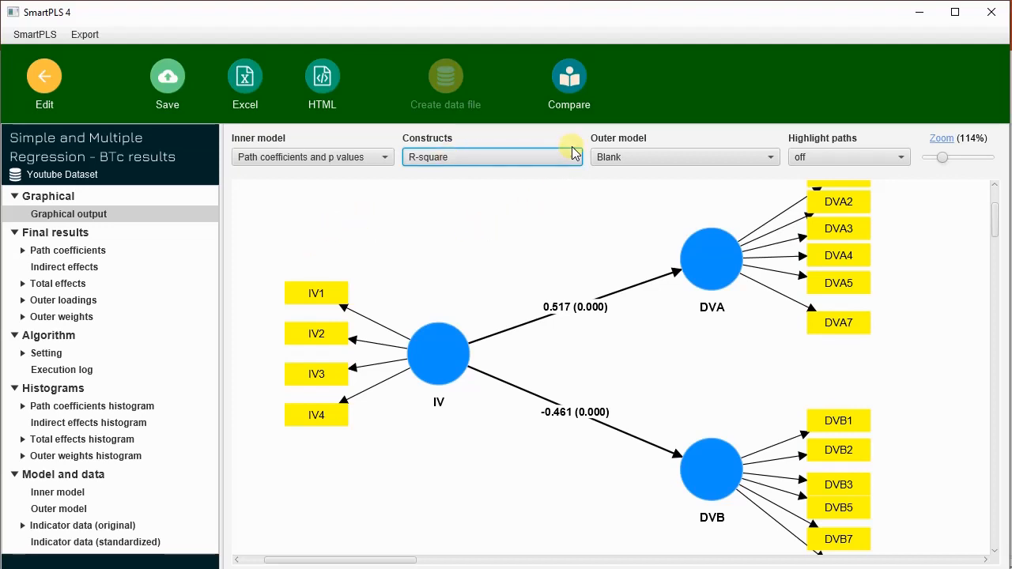
click(711, 254)
click(705, 249)
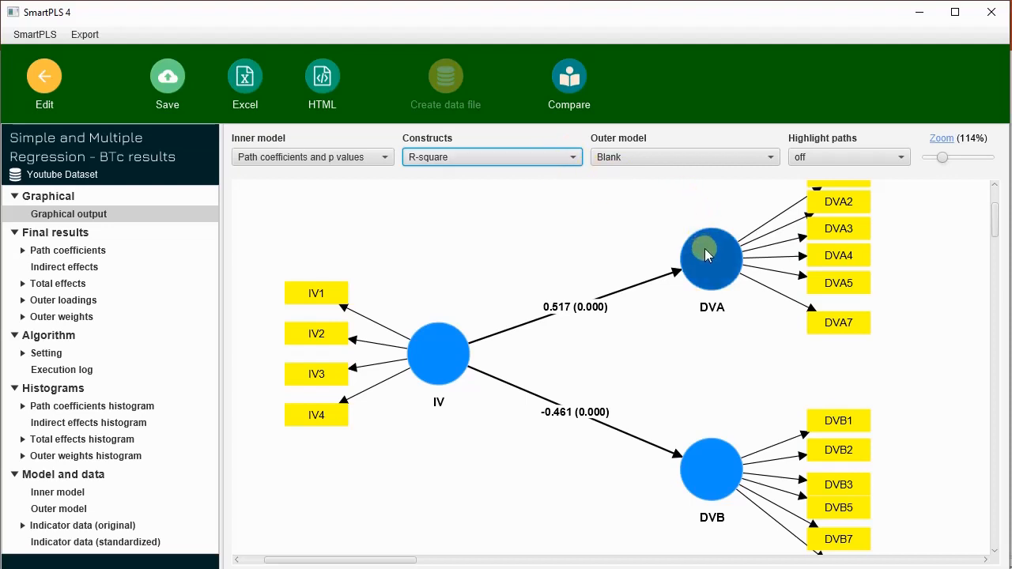
click(712, 503)
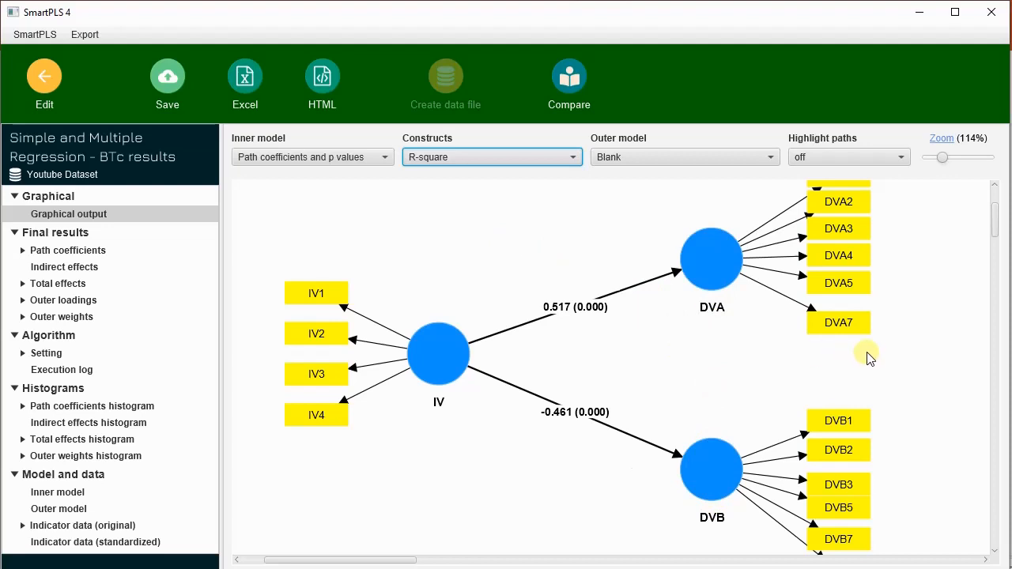
Step: Move the DVA7 indicator slightly up, closer to DVA5
scroll(865, 356, up, 1)
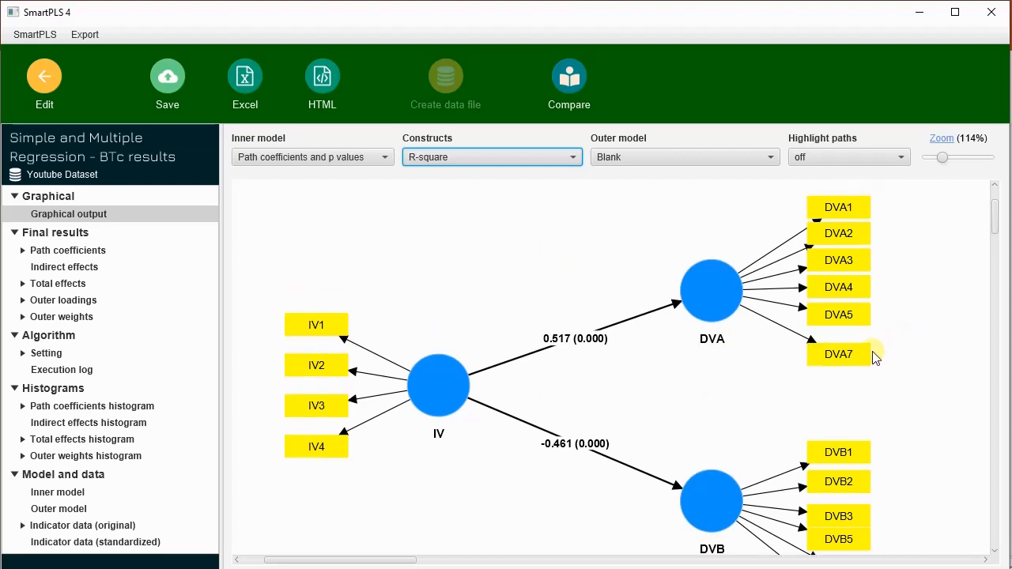
click(864, 355)
drag(866, 356, 867, 346)
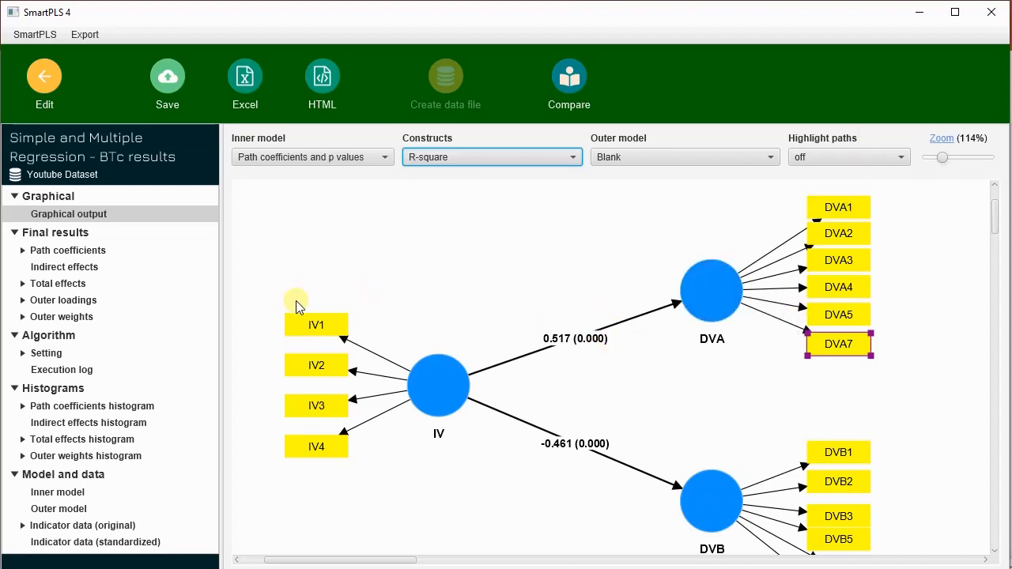
Step: Open the bootstrapped path coefficients table and set its zoom to 115%
click(63, 253)
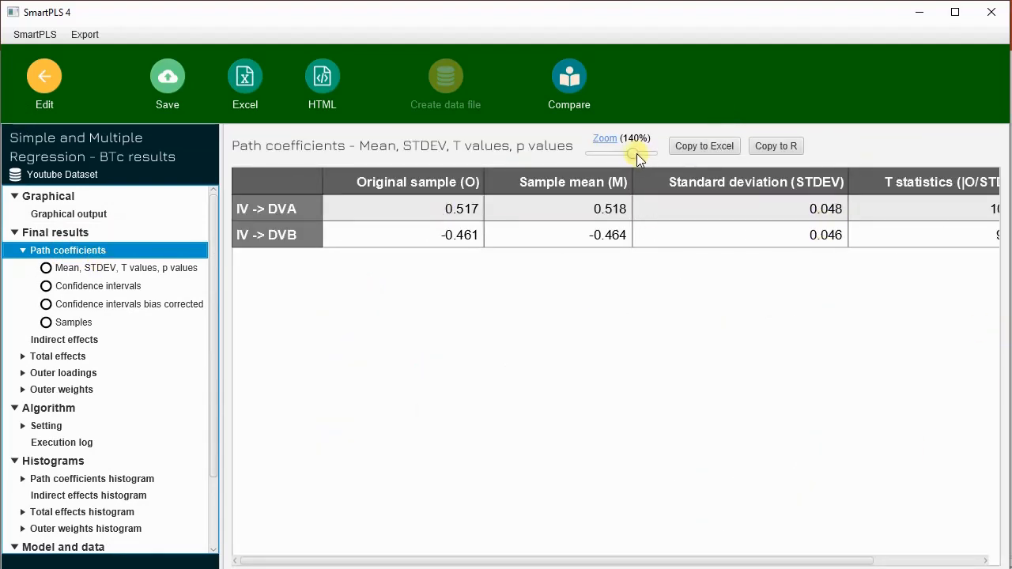
drag(637, 153, 625, 150)
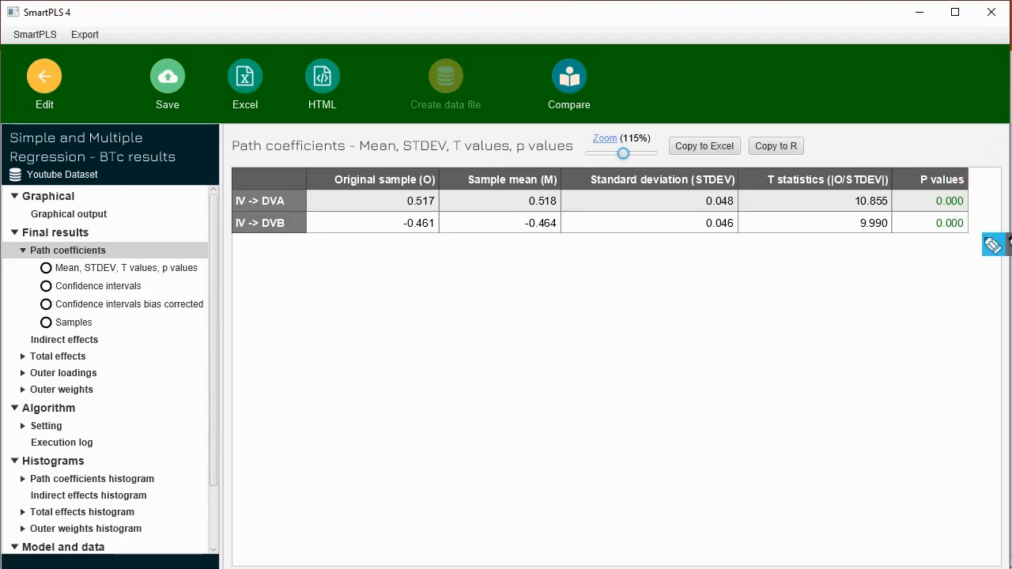
Step: Write the thresholds "<0.05" below the P values column and "t > 2" below the T statistics column with the pen
click(994, 240)
mouse_move(929, 251)
mouse_down()
mouse_move(918, 268)
mouse_move(973, 257)
mouse_up()
click(958, 263)
drag(973, 241, 981, 239)
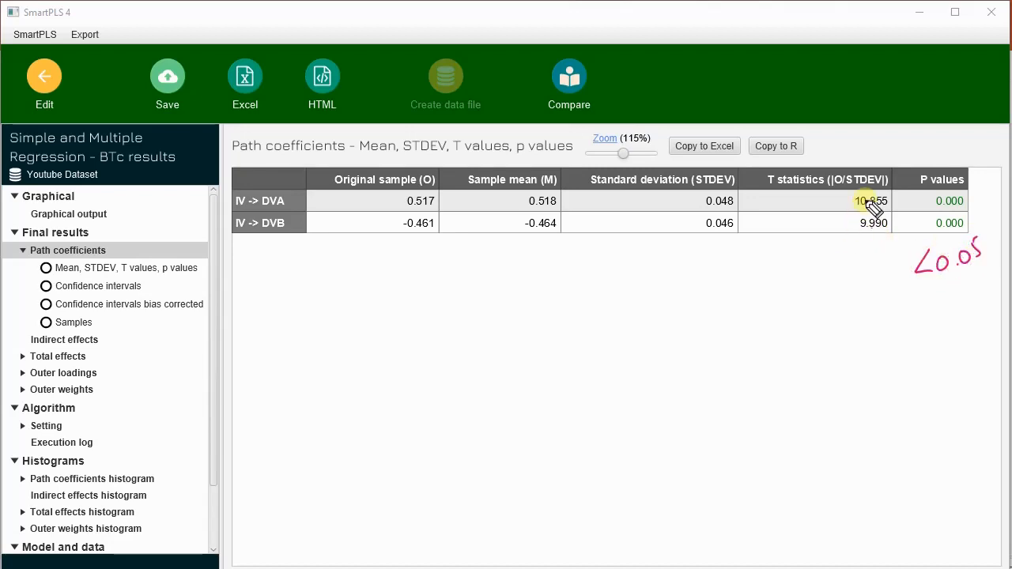
mouse_move(783, 264)
mouse_down()
mouse_move(788, 286)
mouse_move(791, 273)
mouse_move(803, 286)
mouse_move(843, 275)
mouse_up()
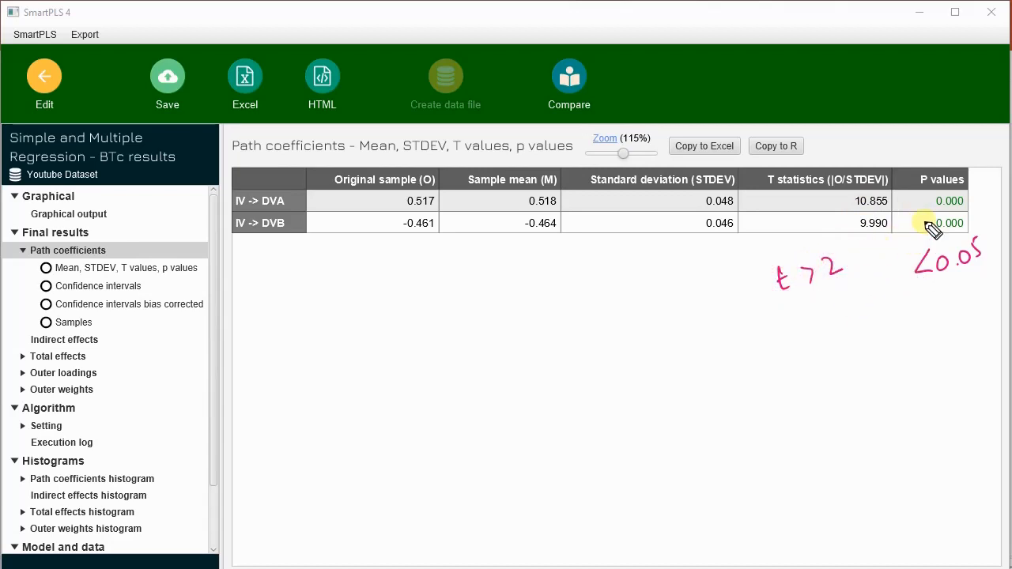
Step: Draw an arrow from the P values down to a handwritten, double-underlined "Accept"
mouse_move(915, 226)
mouse_down()
mouse_move(882, 296)
mouse_move(901, 282)
mouse_up()
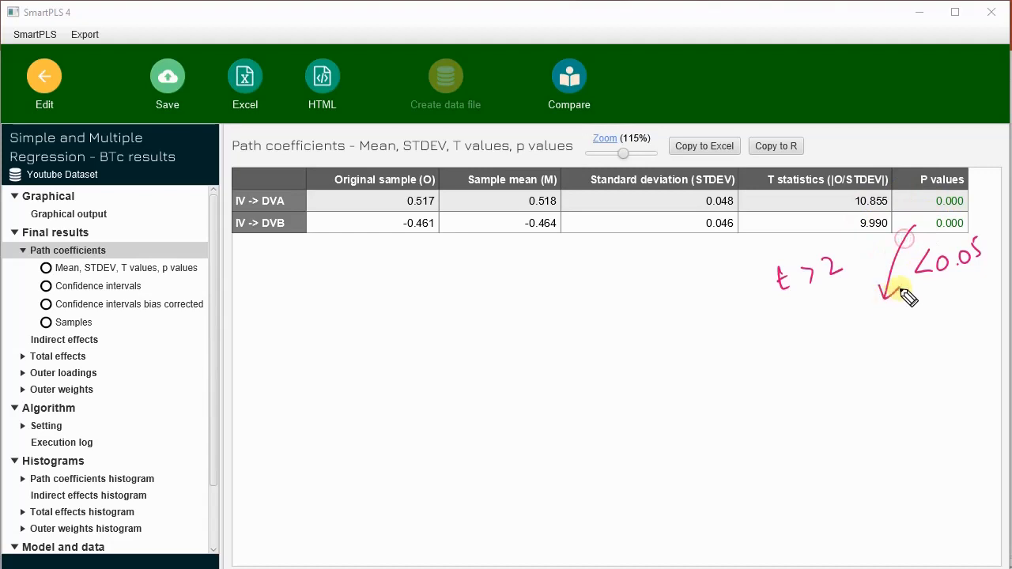
mouse_move(807, 362)
mouse_down()
mouse_move(852, 343)
mouse_move(876, 352)
mouse_move(895, 319)
mouse_up()
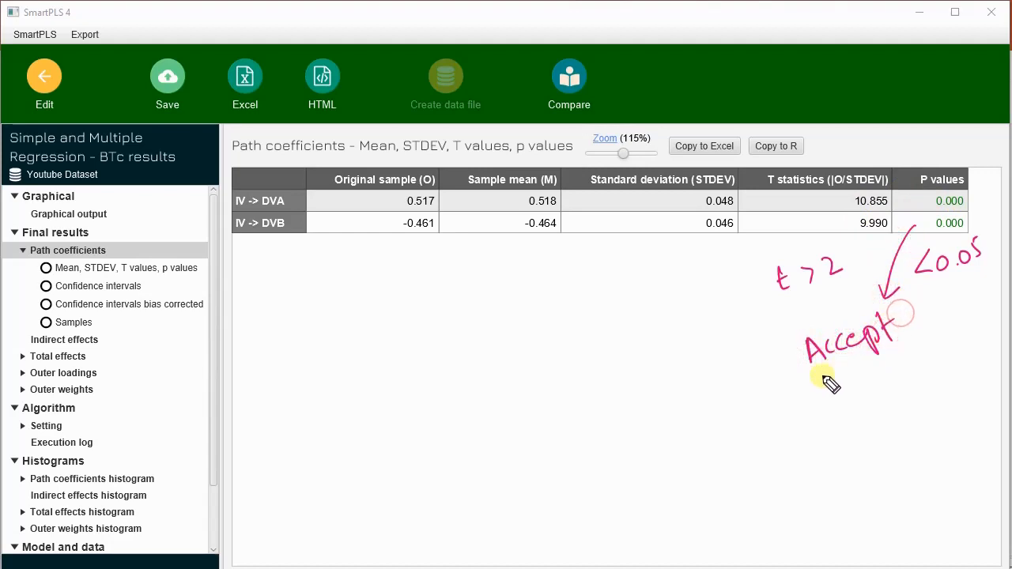
drag(815, 378, 908, 349)
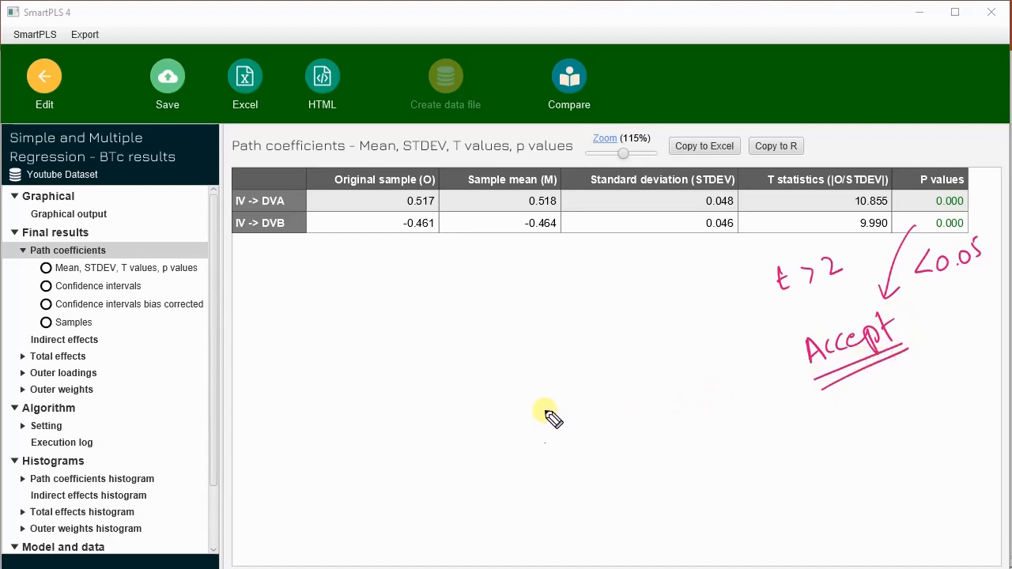
Step: Handwrite a double-underlined "H1a" below the table and mark a plus sign before the IV -> DVA coefficient
mouse_move(561, 411)
mouse_down()
mouse_move(587, 423)
mouse_move(613, 407)
mouse_move(615, 389)
mouse_up()
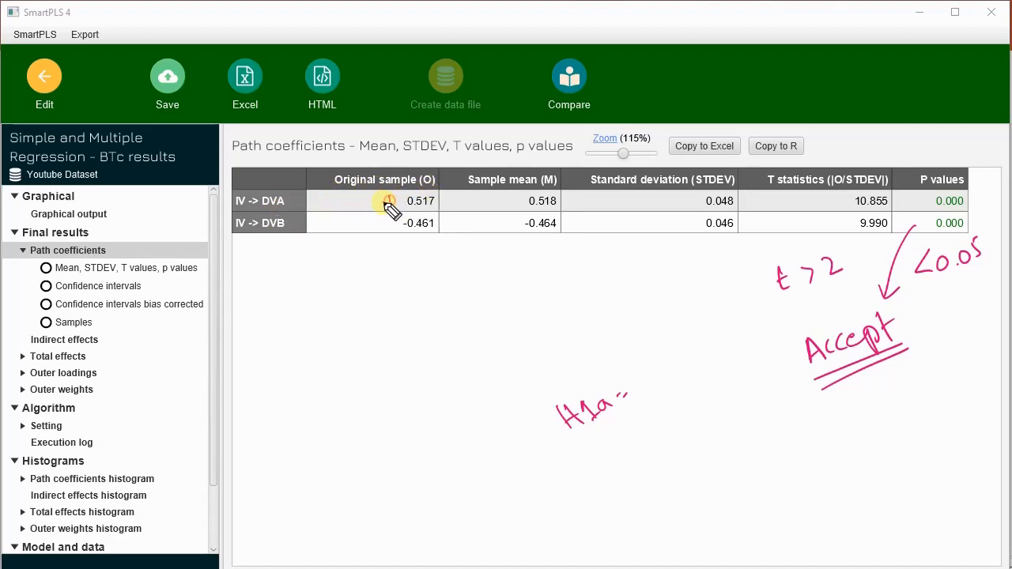
drag(389, 202, 389, 207)
drag(381, 202, 401, 200)
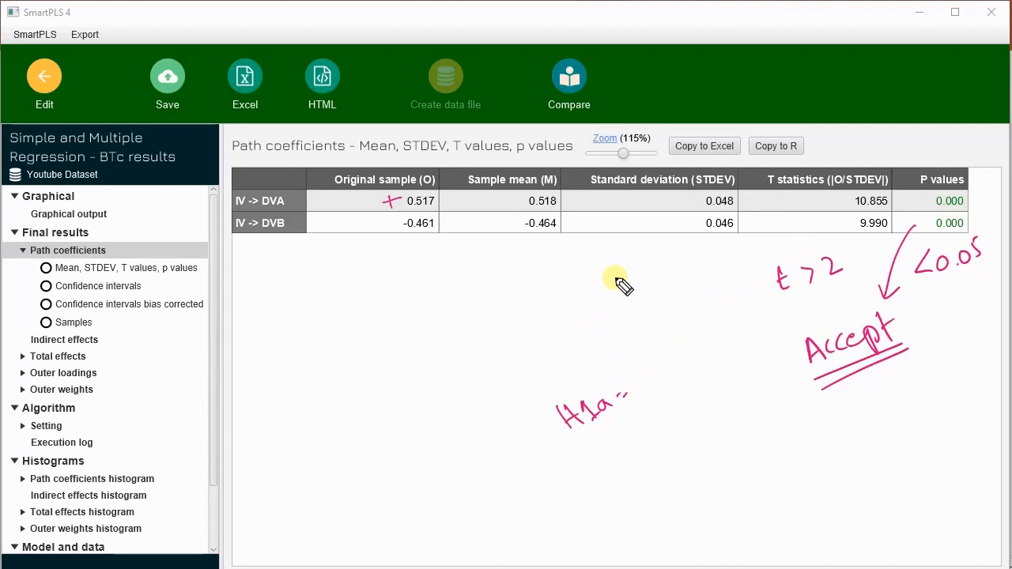
drag(391, 192, 393, 189)
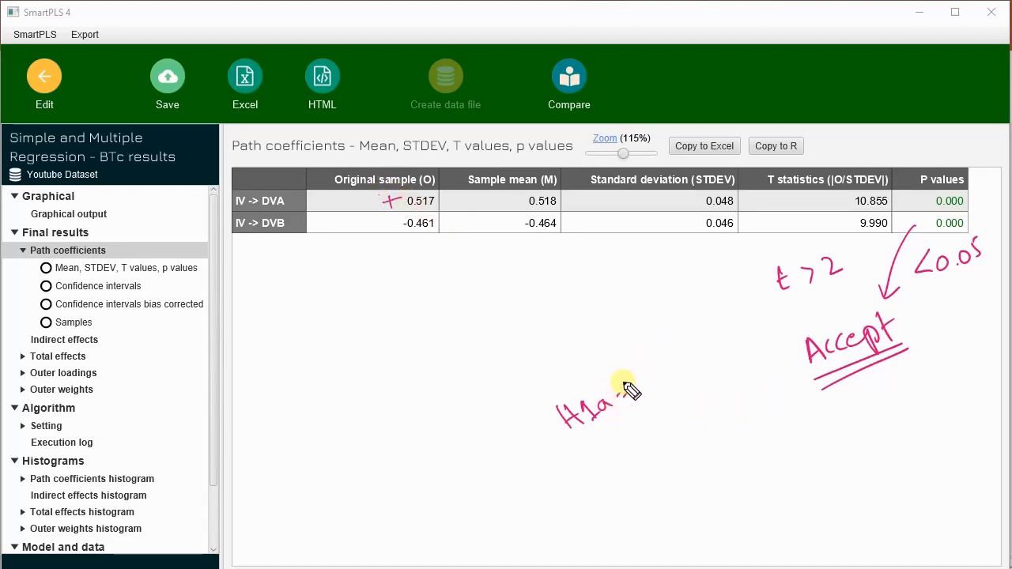
drag(612, 437, 664, 380)
drag(602, 457, 673, 378)
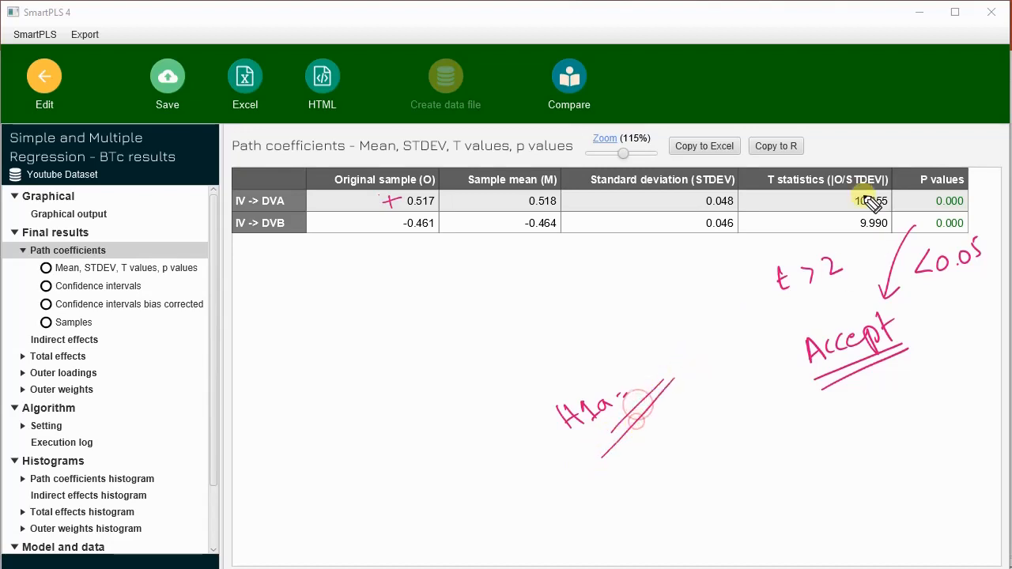
Step: Tick both P values and extend the handwritten note to "Accepted" before clearing all pen annotations
mouse_move(965, 197)
mouse_down()
mouse_move(986, 191)
mouse_move(981, 213)
mouse_up()
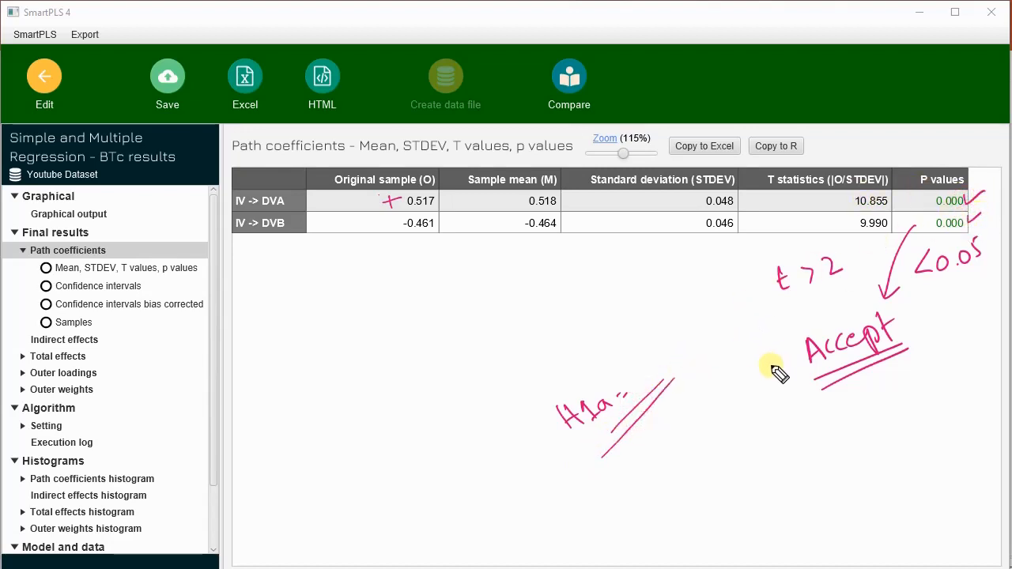
mouse_move(913, 321)
mouse_down()
mouse_move(897, 335)
mouse_move(935, 288)
mouse_up()
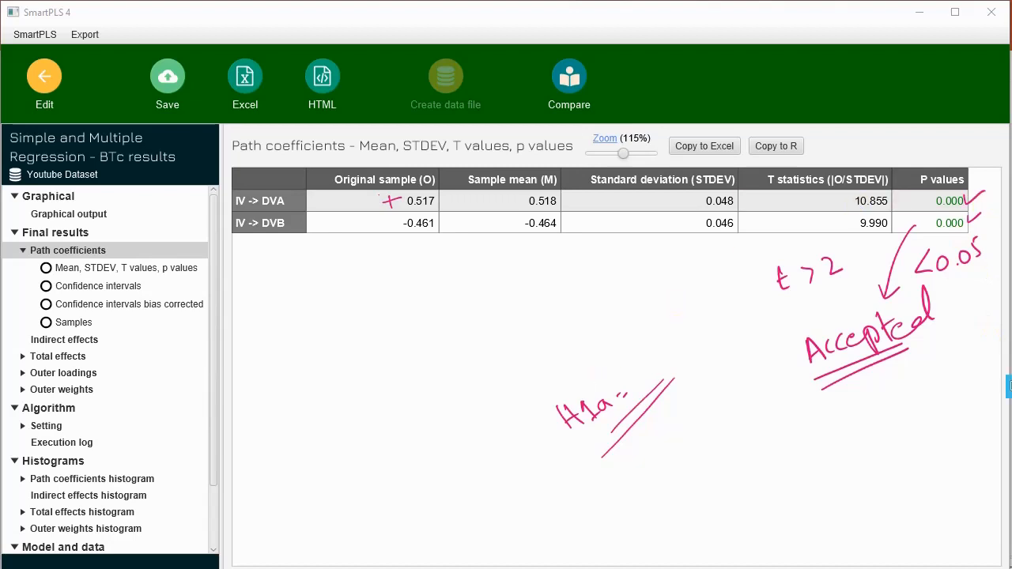
click(1011, 340)
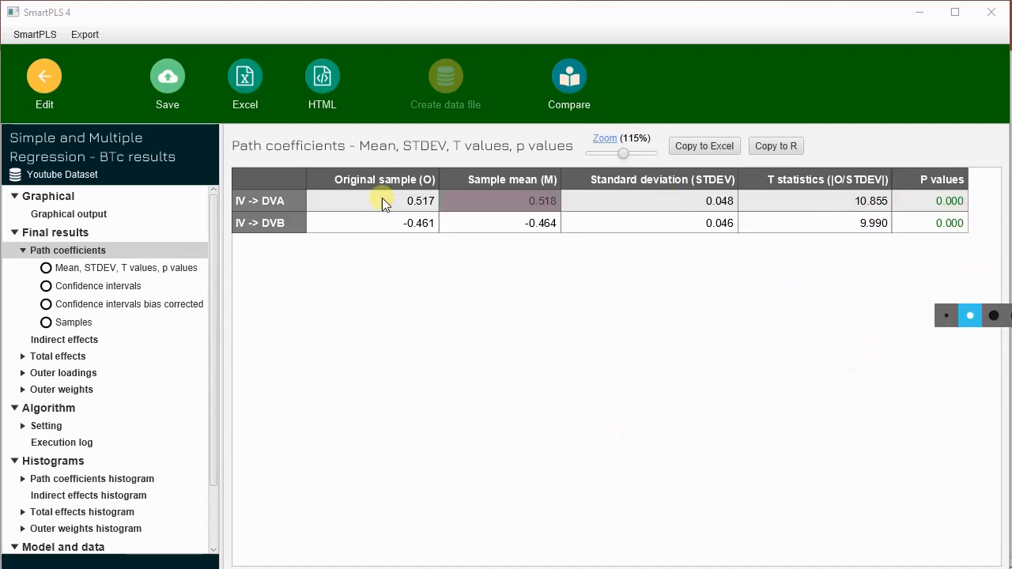
Step: Review the path coefficients, indirect effects, total effects and outer loadings tables of the bootstrapping results
click(122, 269)
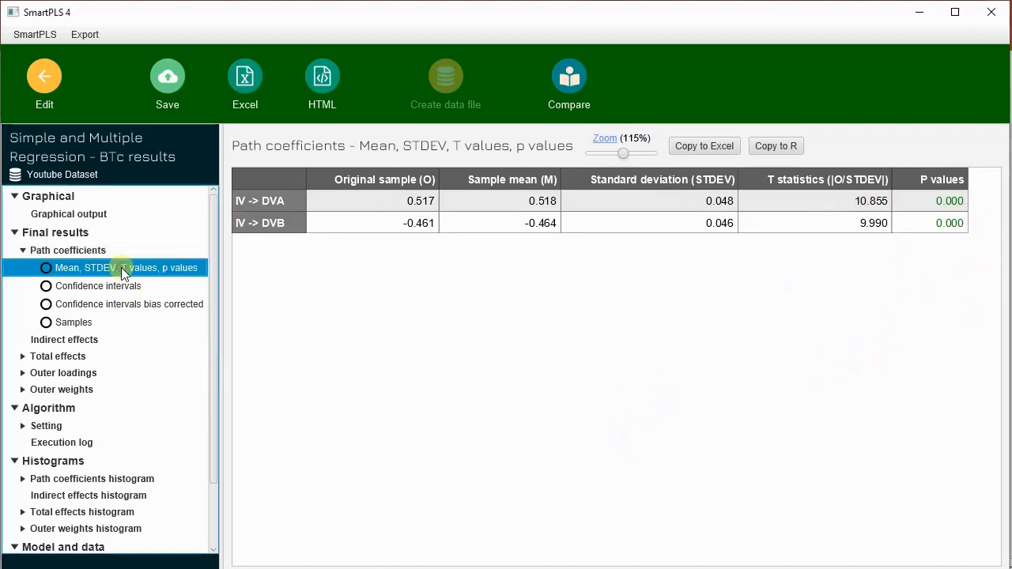
click(69, 340)
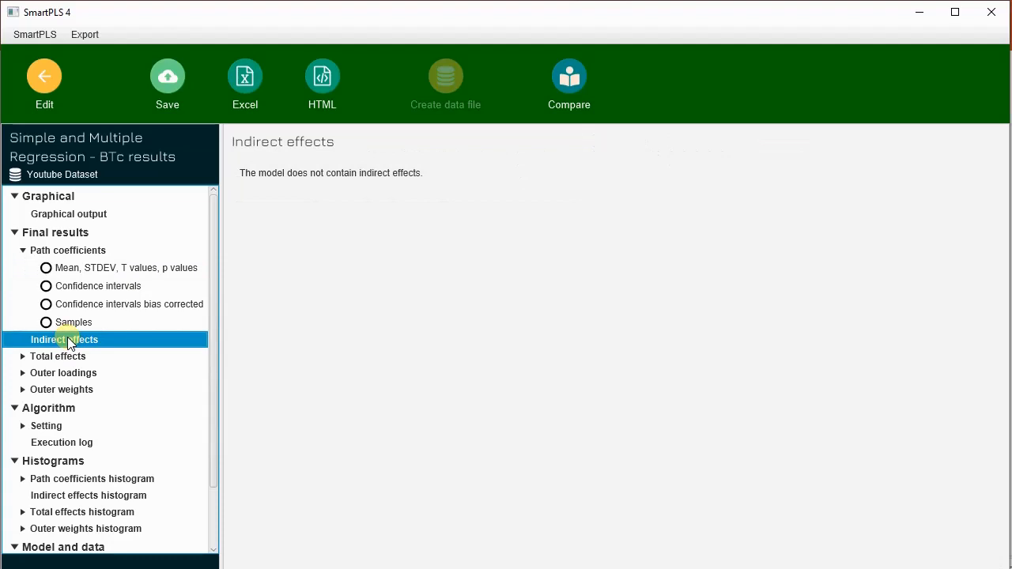
click(78, 358)
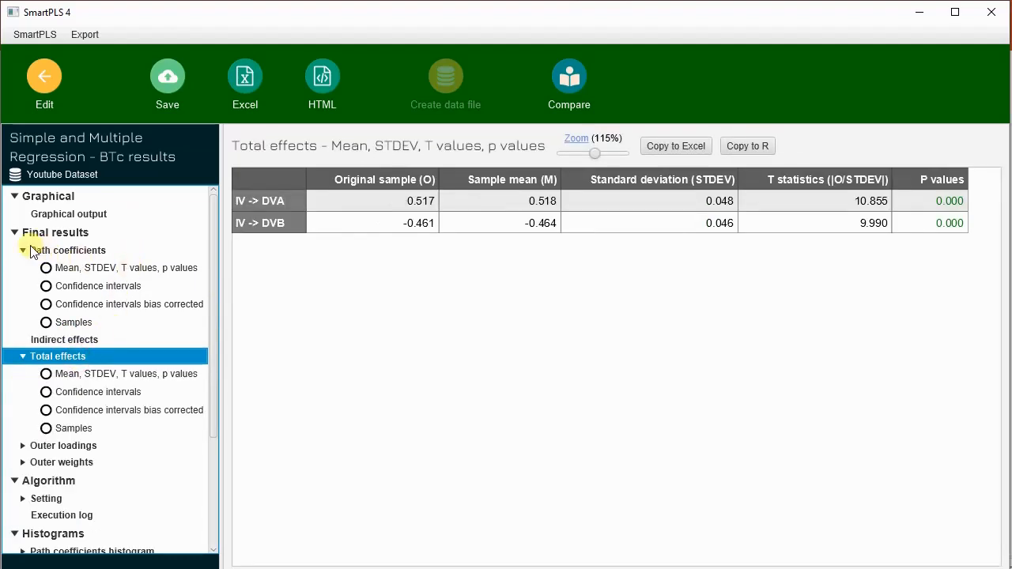
scroll(119, 415, down, 1)
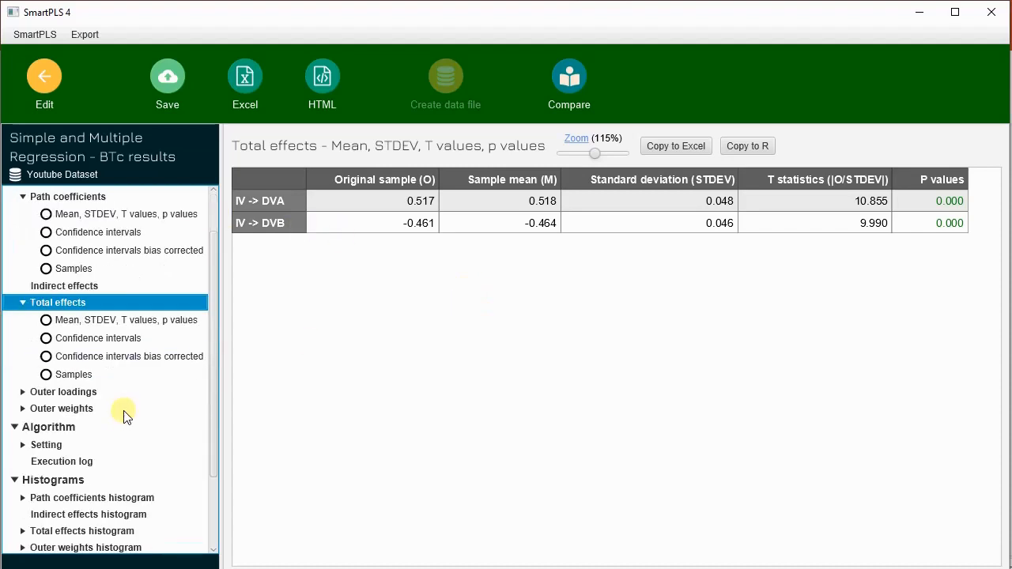
scroll(129, 350, down, 2)
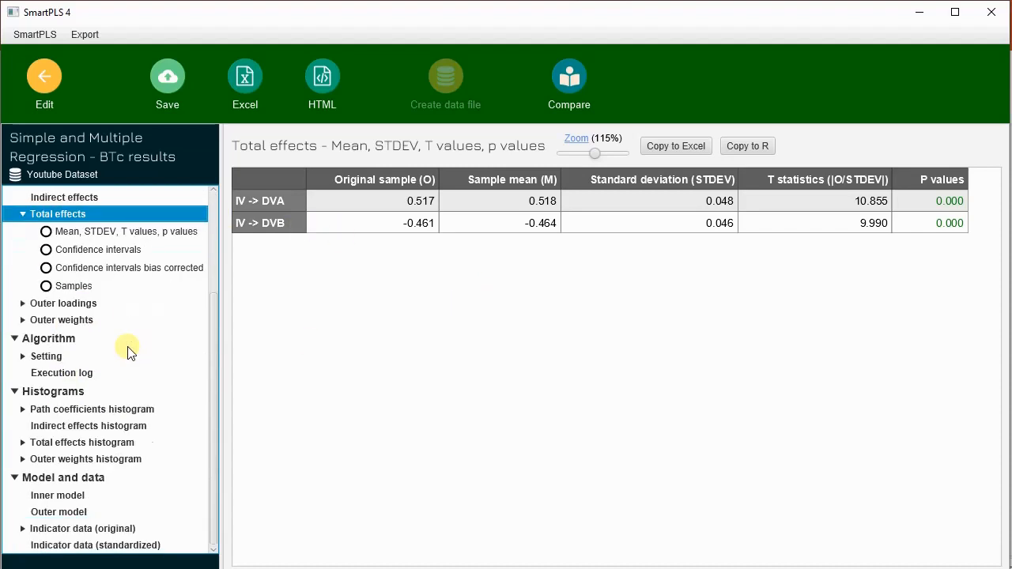
click(75, 304)
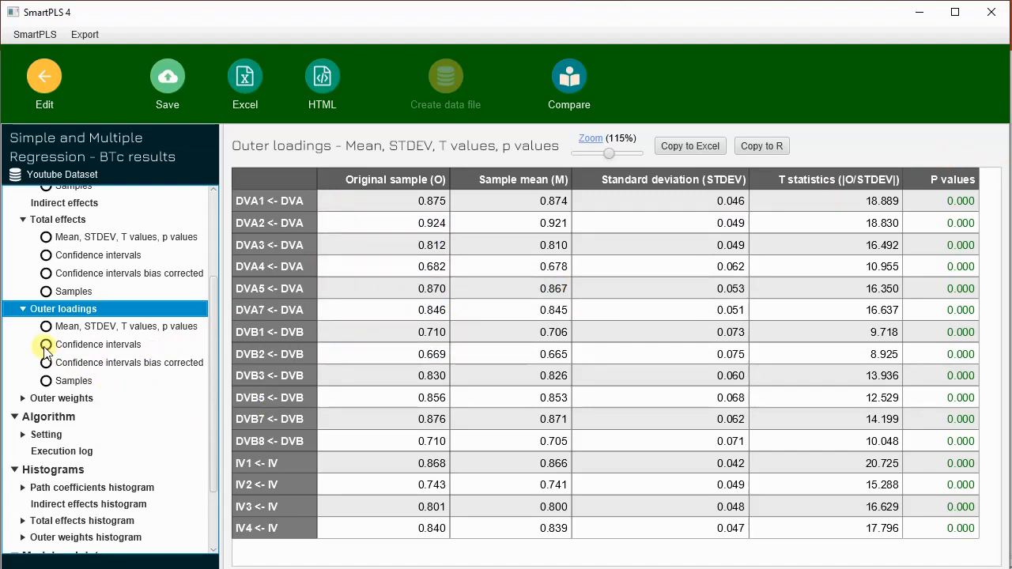
scroll(71, 239, up, 2)
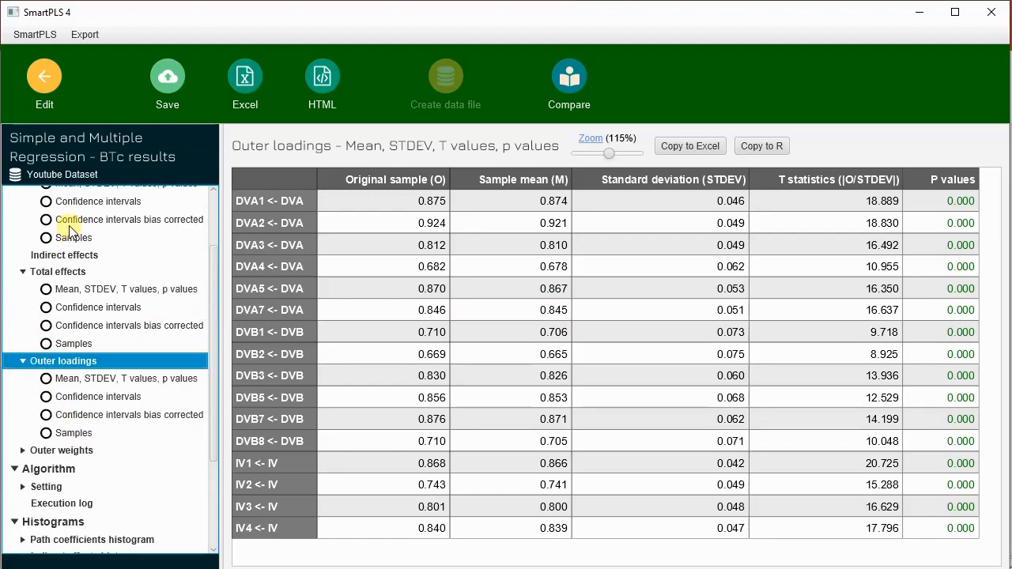
Step: Return from the bootstrapping report to the model editor
click(37, 76)
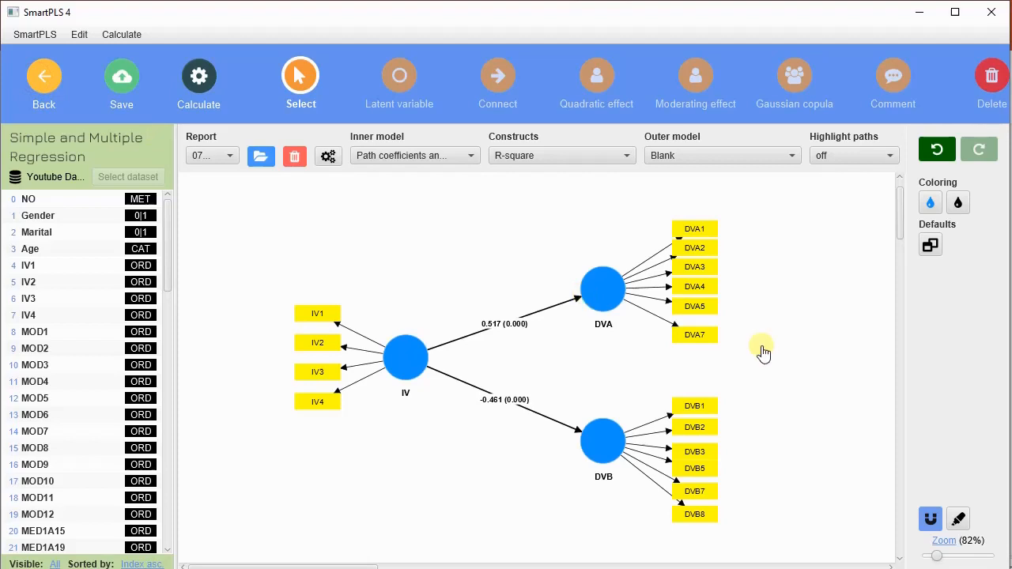
Step: Invert the measurement model of the DVA construct so the arrows run from its indicators to the construct
drag(264, 191, 780, 528)
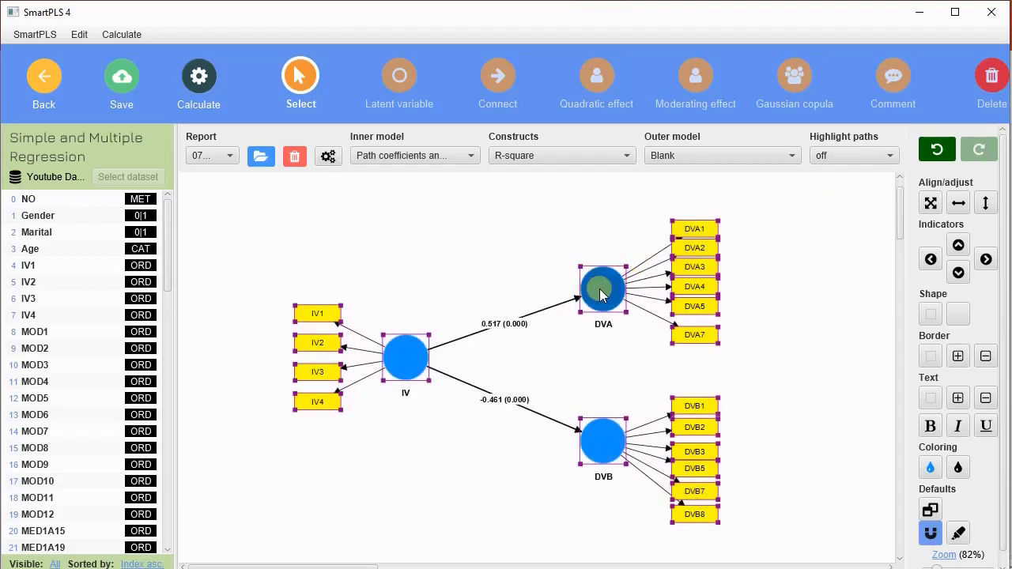
click(601, 295)
right_click(601, 295)
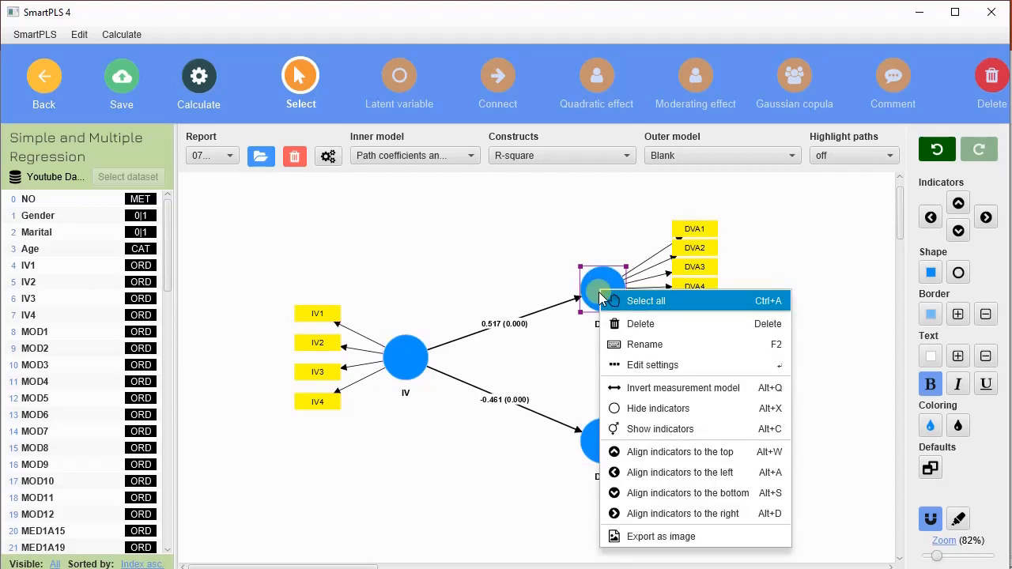
click(457, 277)
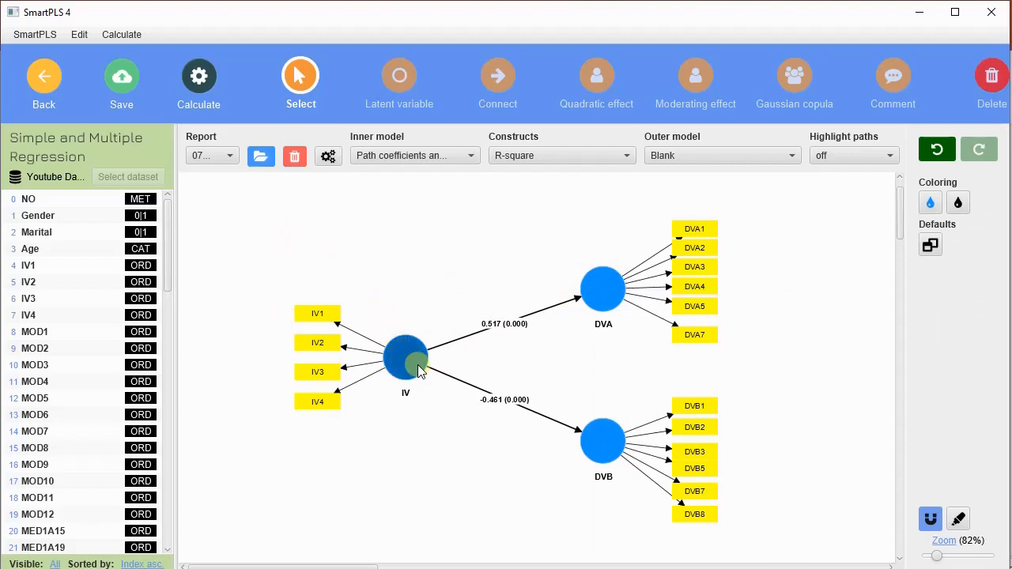
drag(253, 215, 818, 549)
click(597, 288)
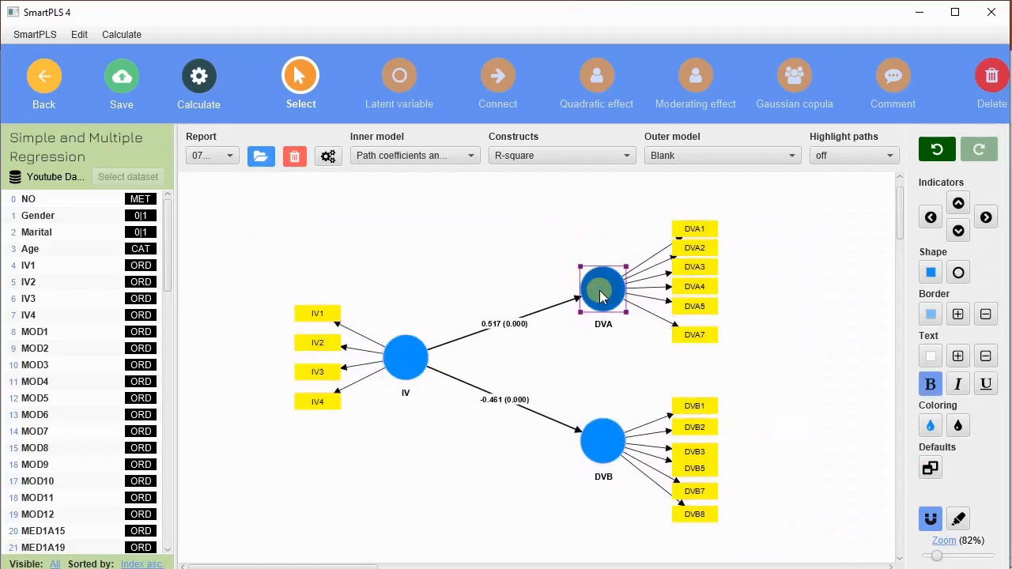
right_click(601, 295)
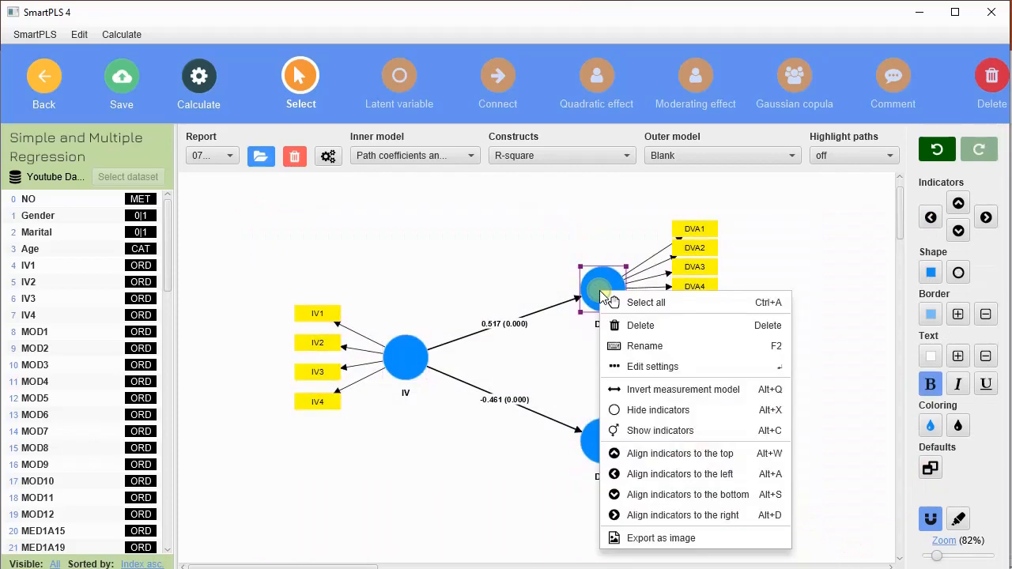
click(743, 390)
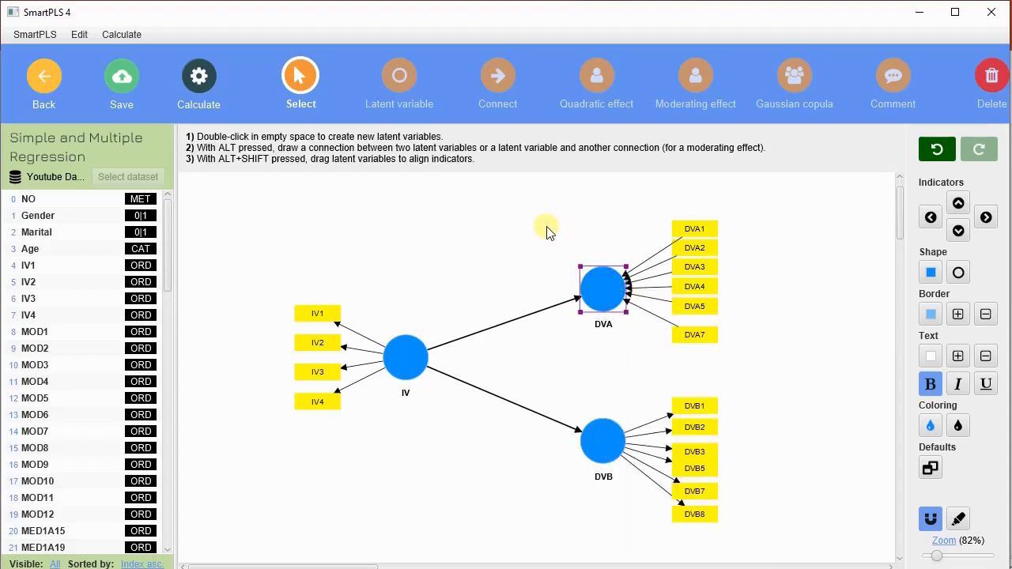
Step: Switch the DVA measurement model back so the arrows run from the construct to its indicators, and deselect it
drag(545, 227, 796, 358)
click(602, 291)
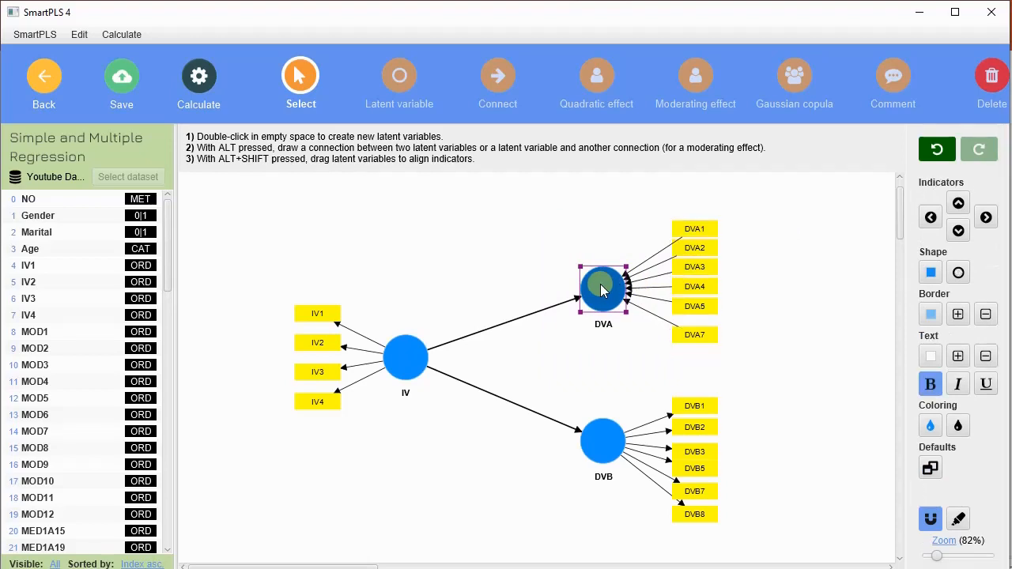
right_click(603, 288)
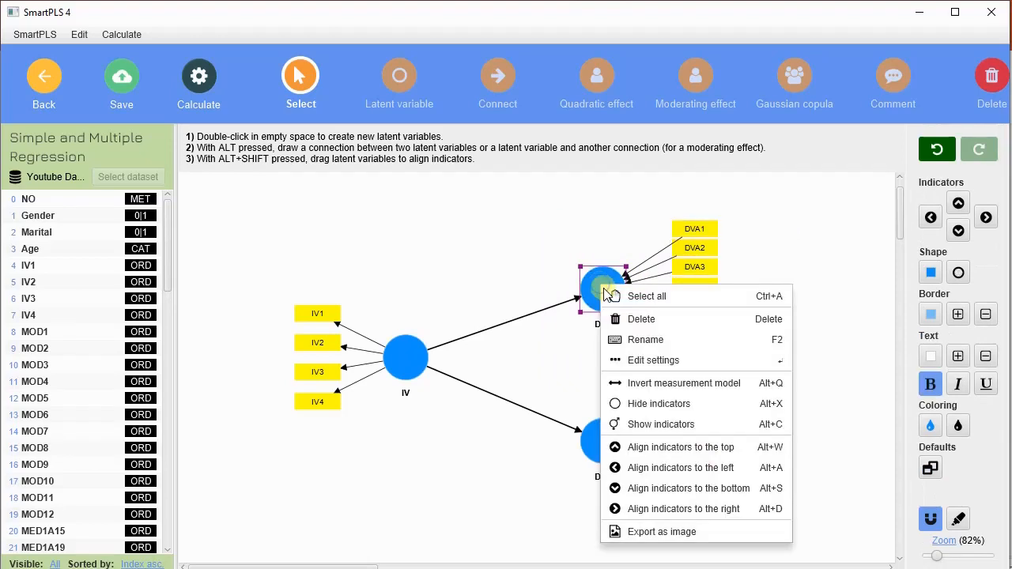
click(729, 383)
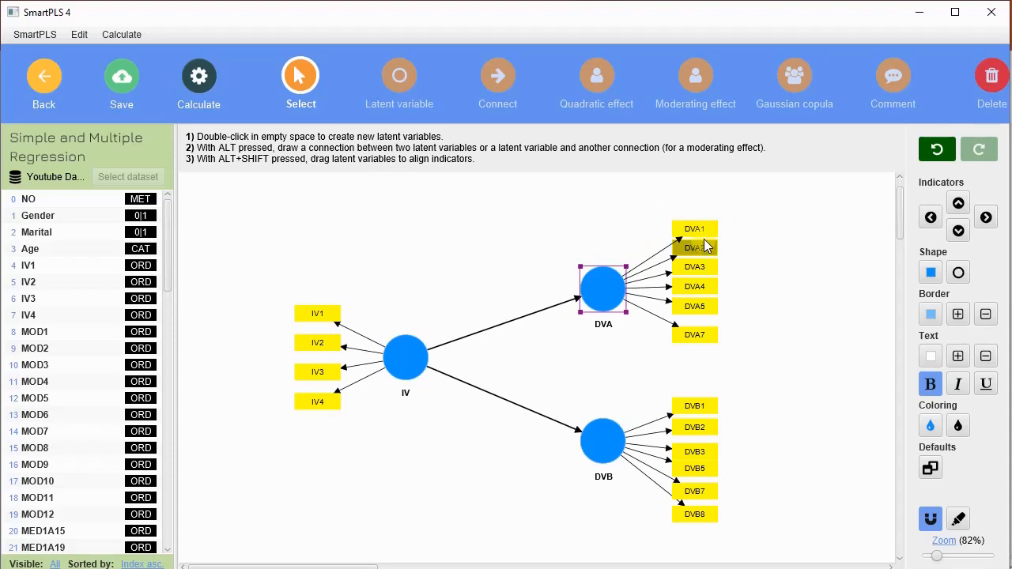
click(828, 325)
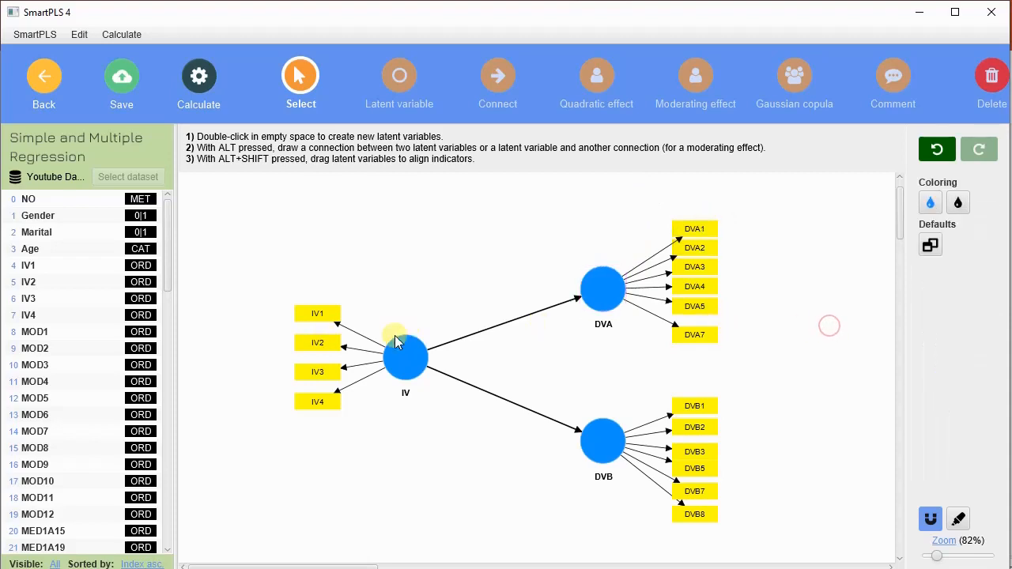
Step: Delete the structural paths from IV to DVA and from IV to DVB
click(520, 320)
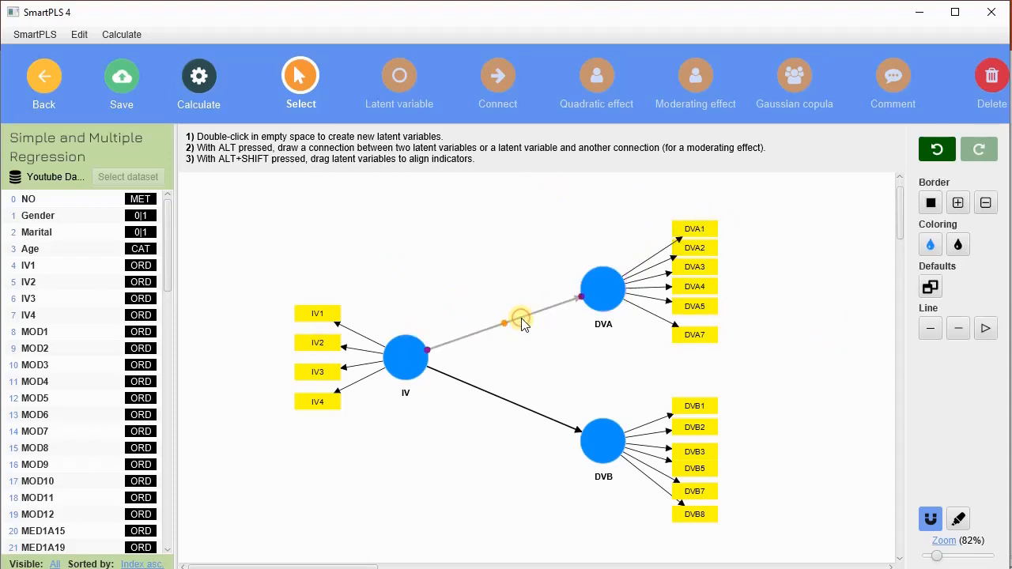
click(991, 79)
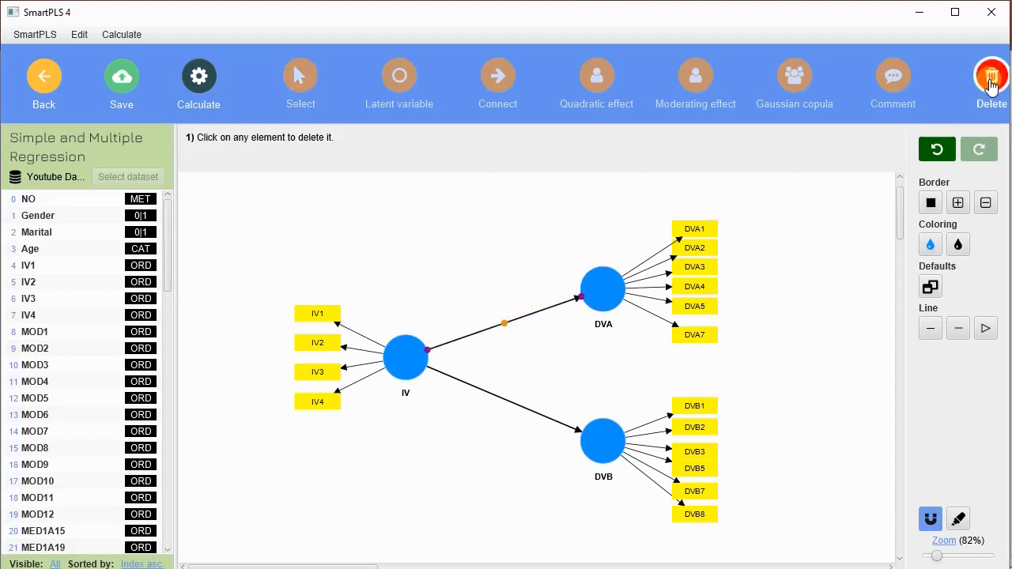
click(530, 312)
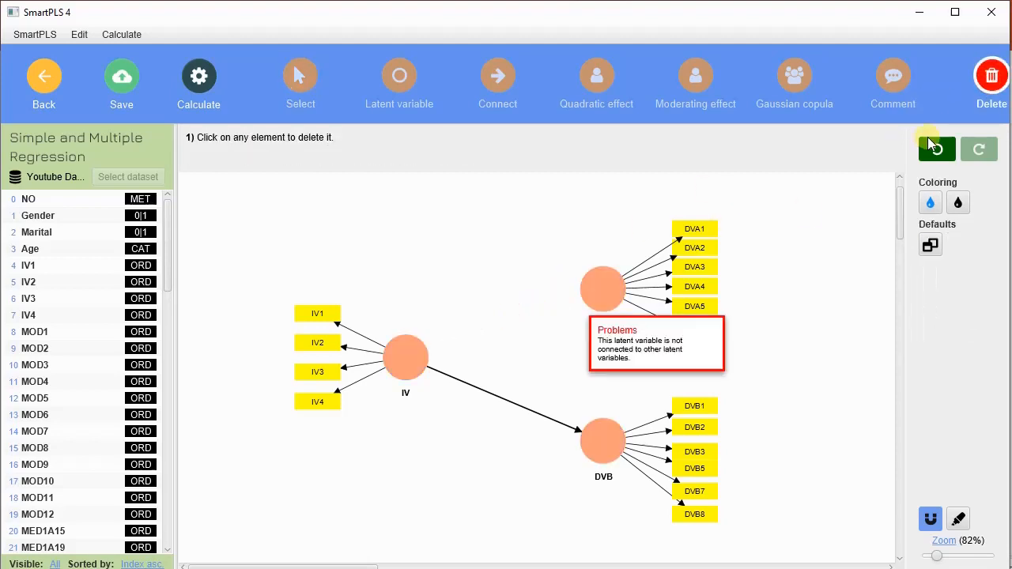
click(530, 416)
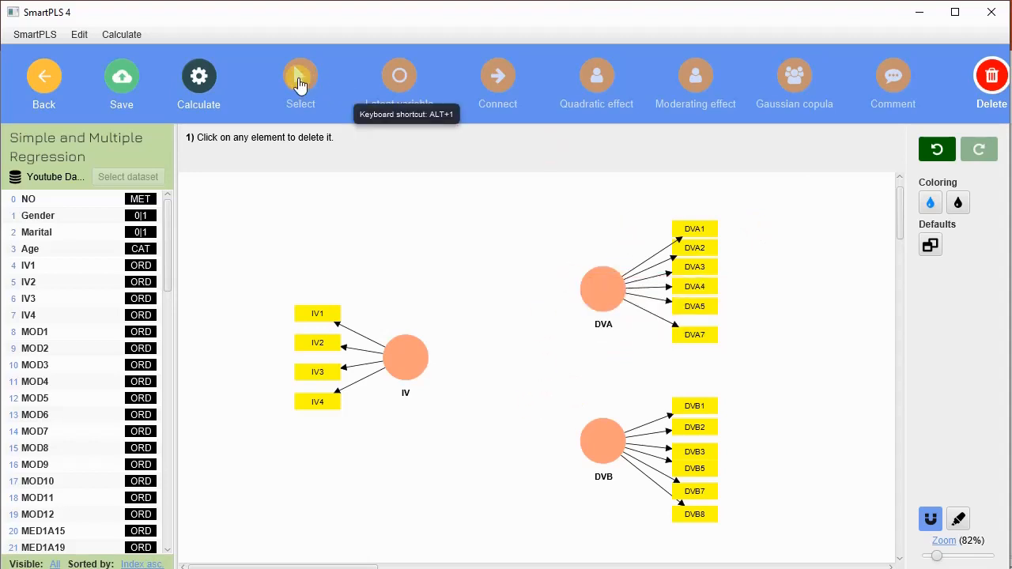
Step: Connect DVA to IV and DVB to IV so both constructs predict IV
click(496, 83)
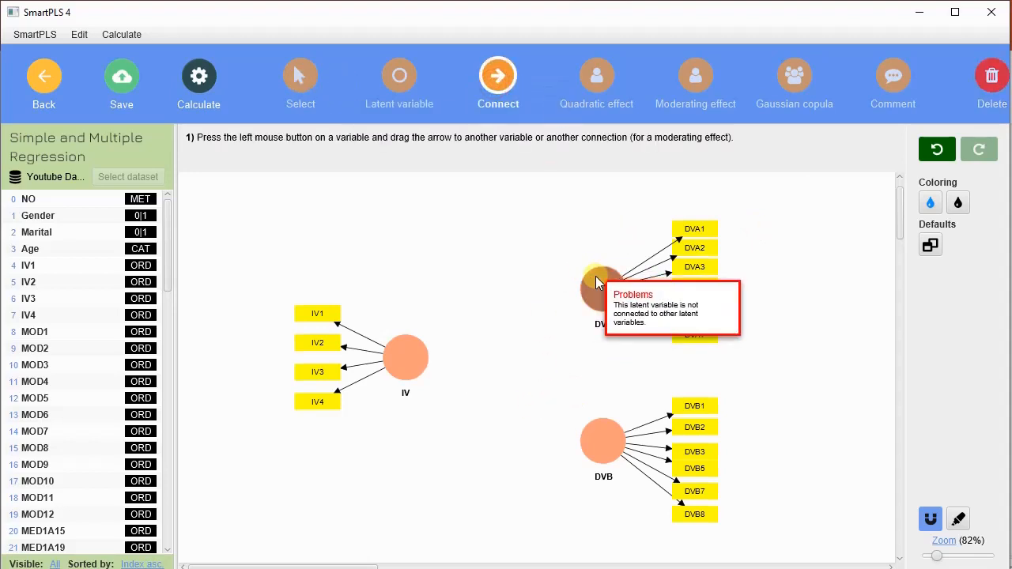
drag(595, 276, 419, 364)
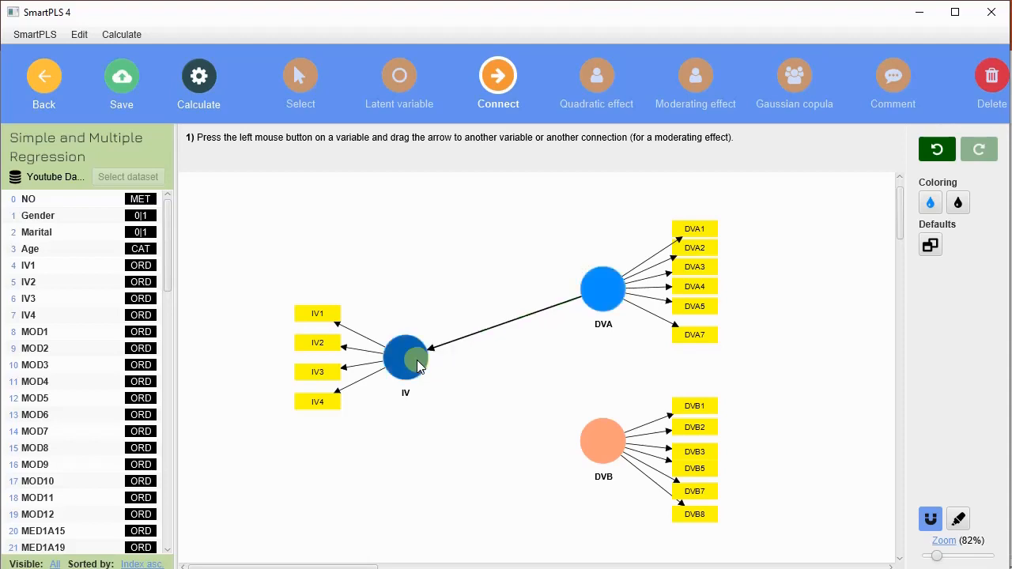
drag(595, 437, 413, 367)
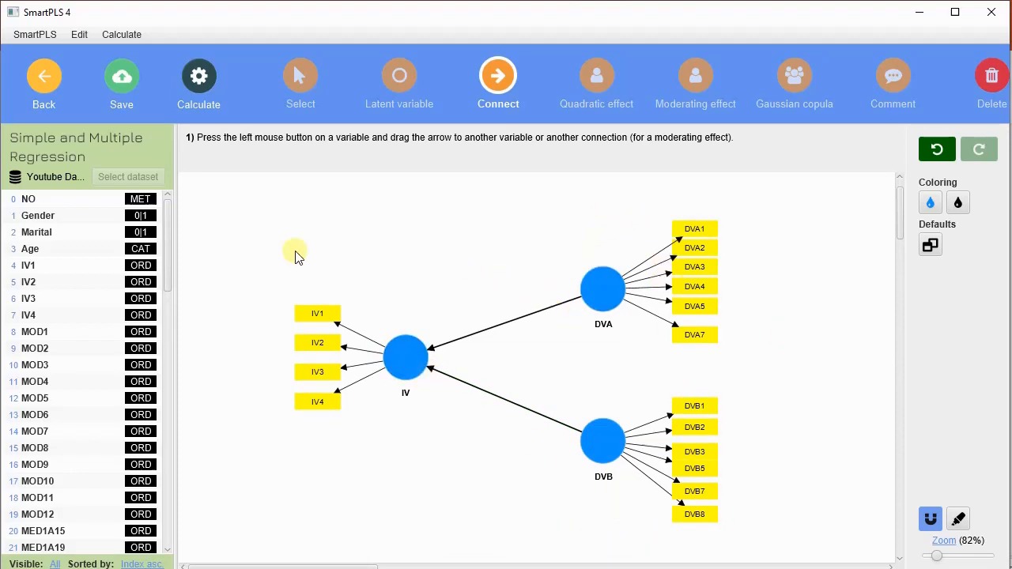
Step: Run consistent PLS-SEM bootstrapping on the reversed model with the settings already in place
click(208, 82)
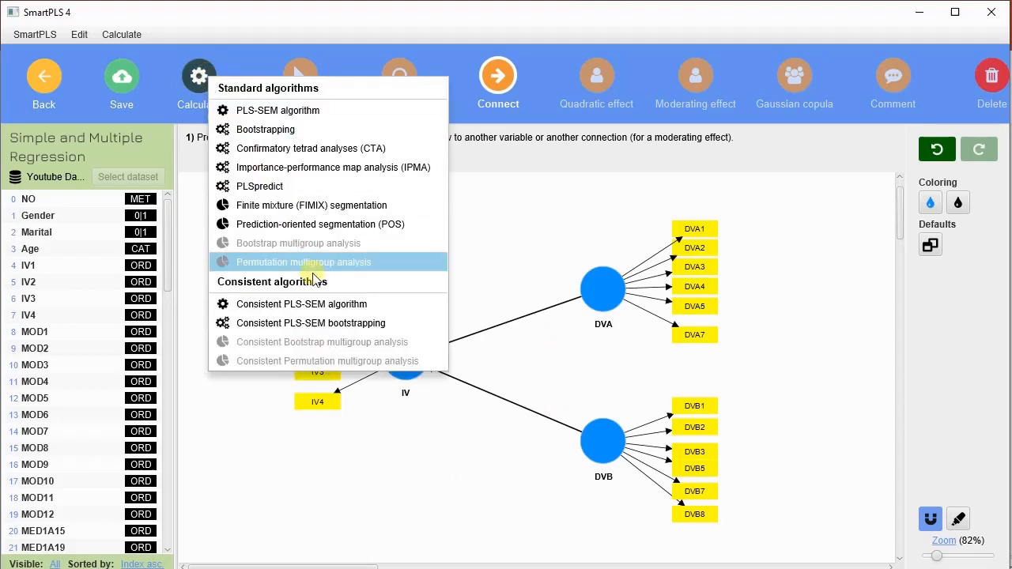
click(346, 324)
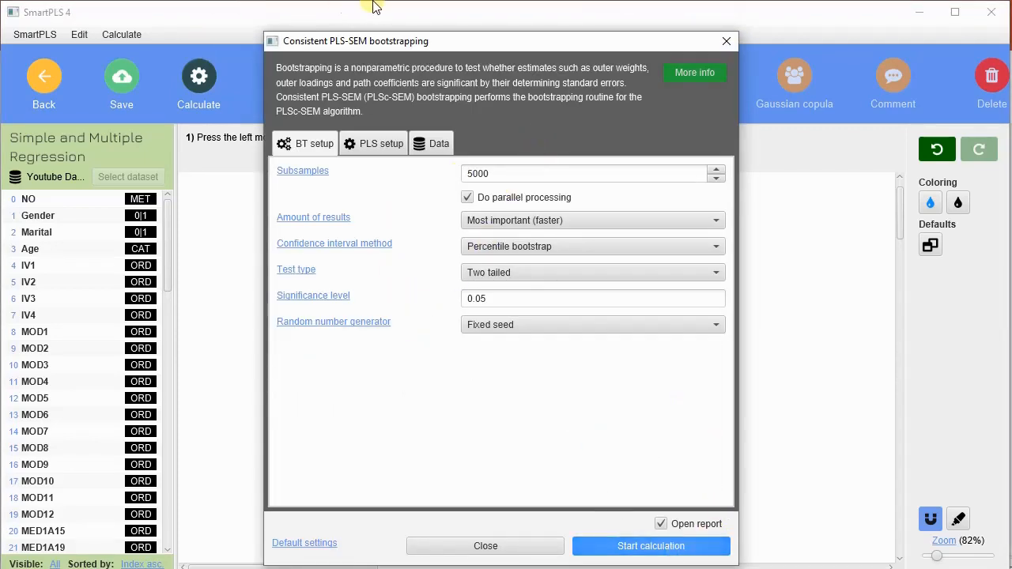
click(678, 548)
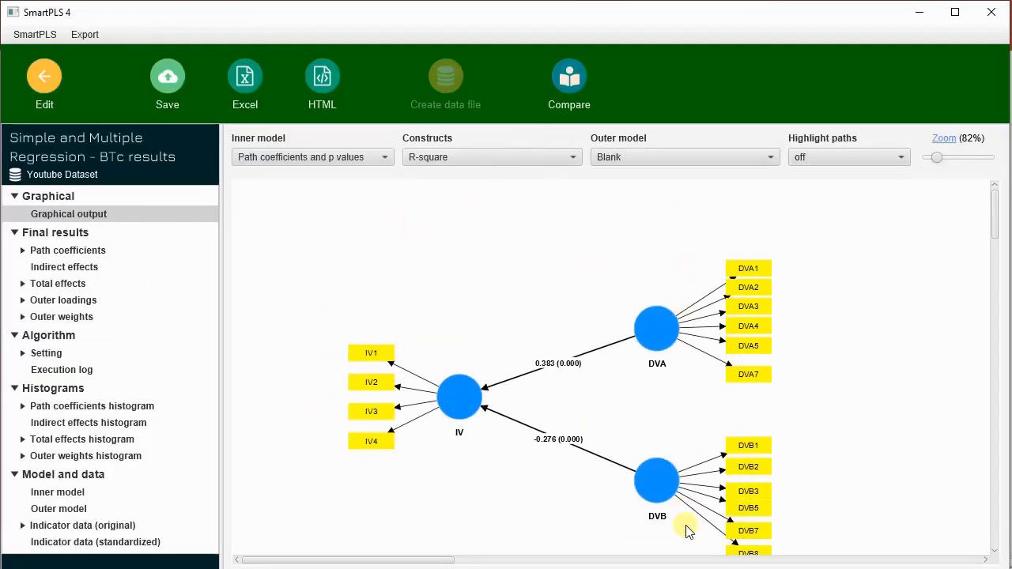
Step: Examine the path coefficients and p values in the bootstrapping diagram and table, and return to the model editor
scroll(832, 355, down, 1)
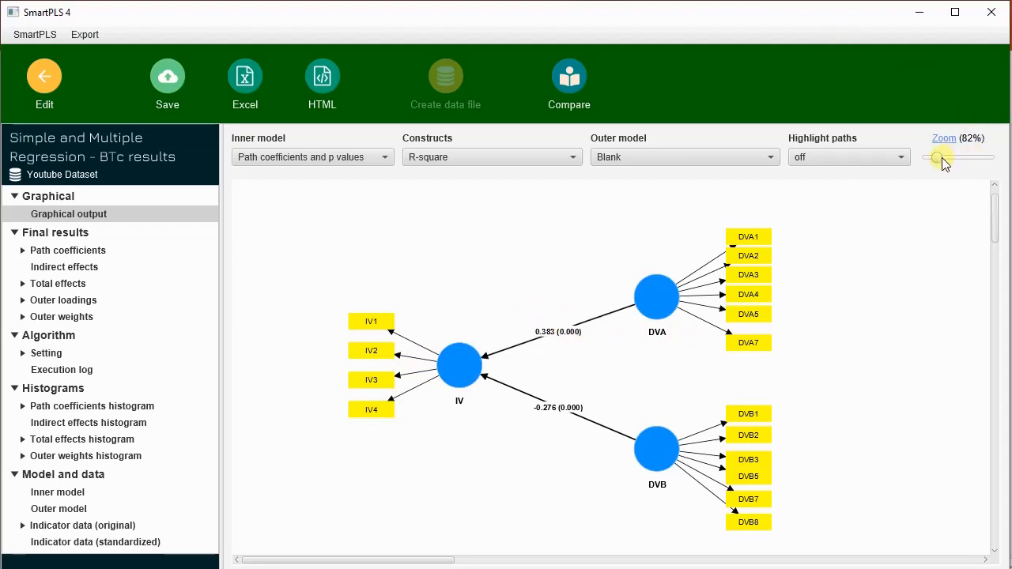
drag(942, 157, 947, 157)
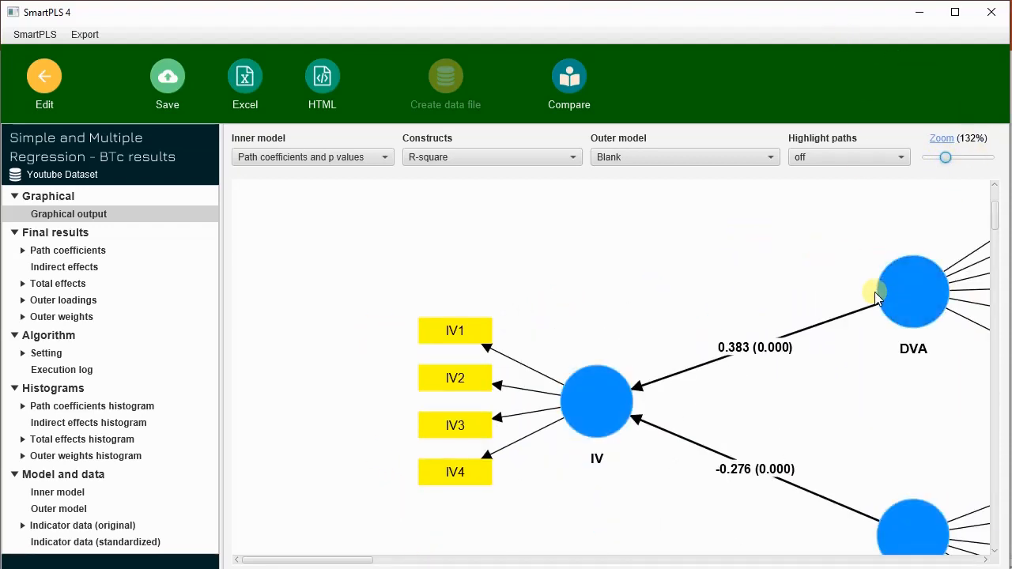
scroll(886, 304, down, 2)
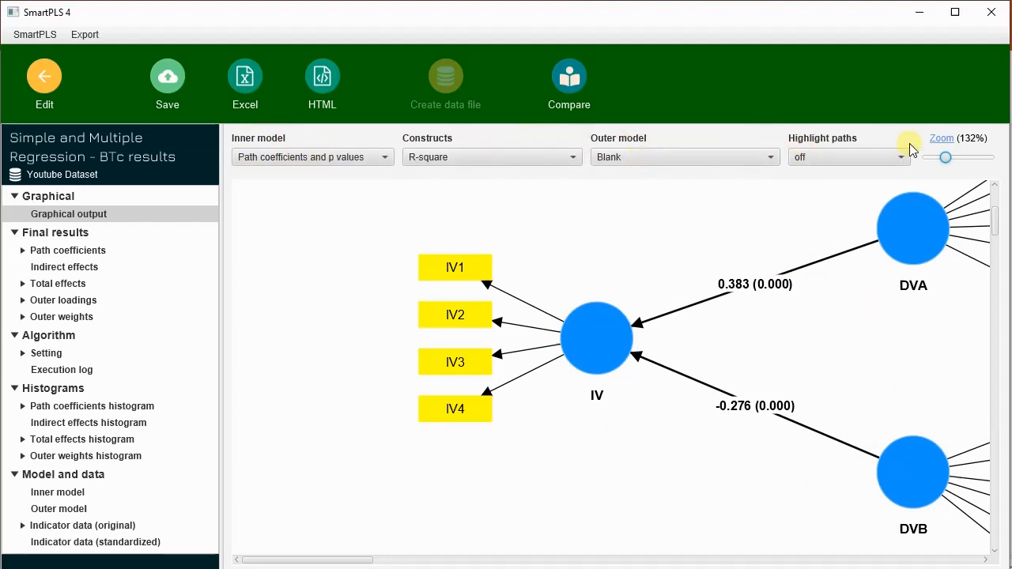
click(93, 249)
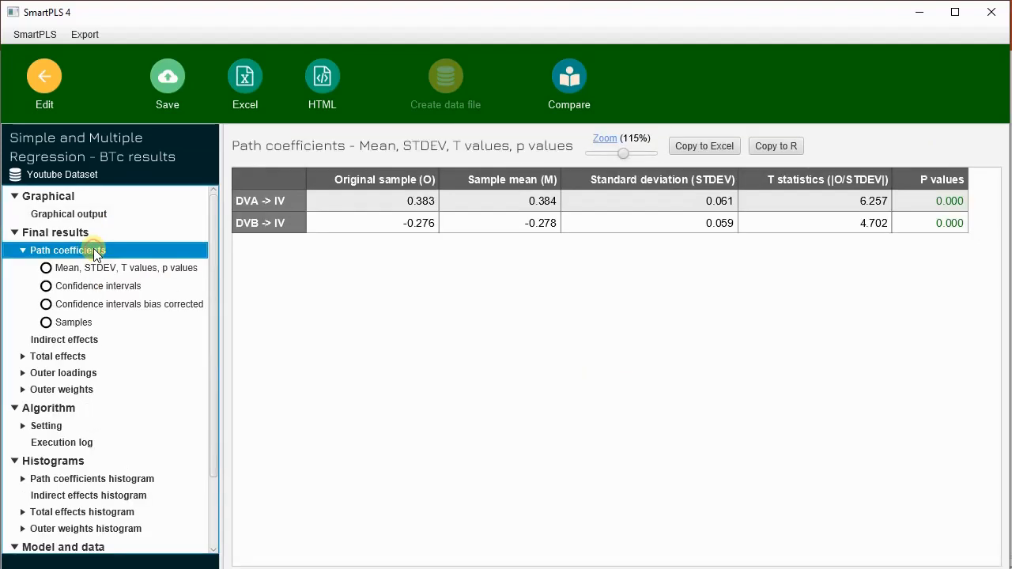
click(132, 268)
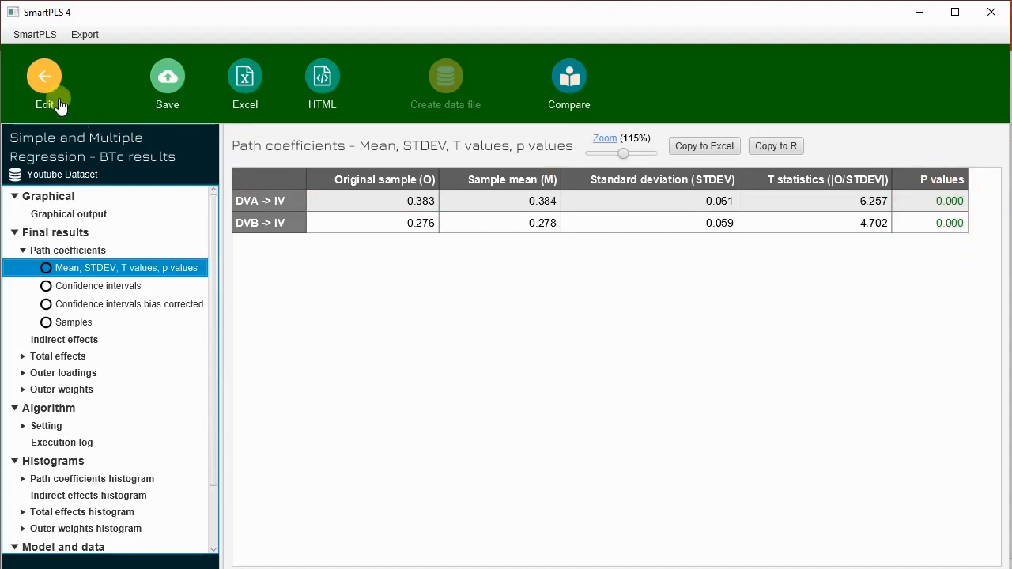
click(43, 81)
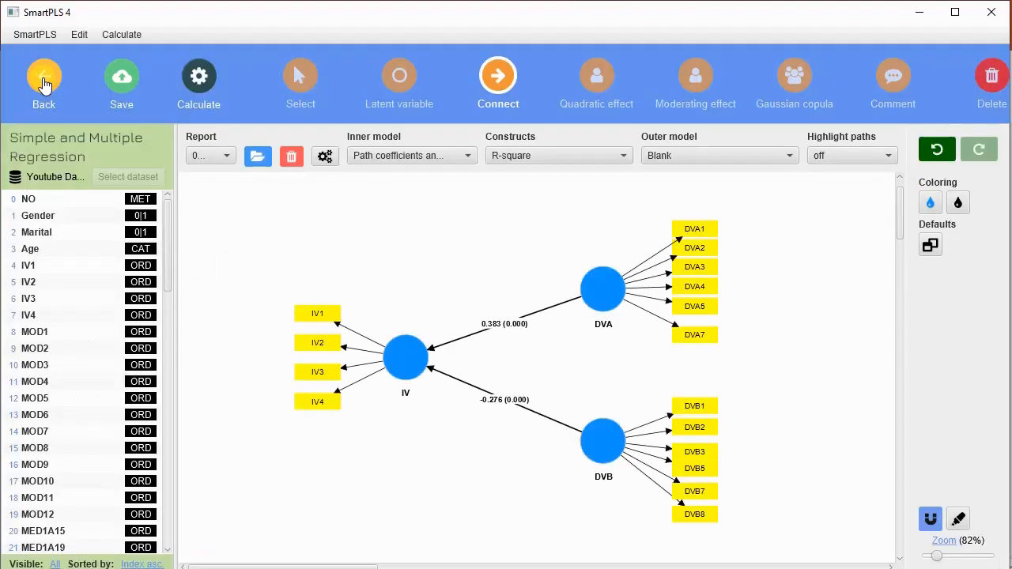